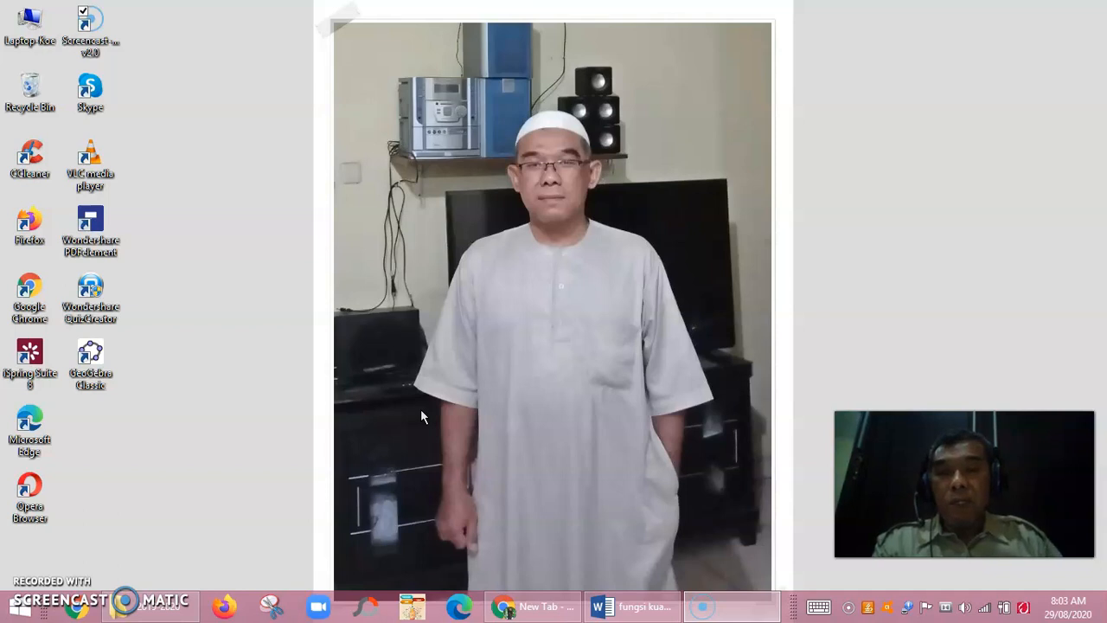
Launch Chrome from the Windows taskbar to get a new blank tab.
left_click(514, 391)
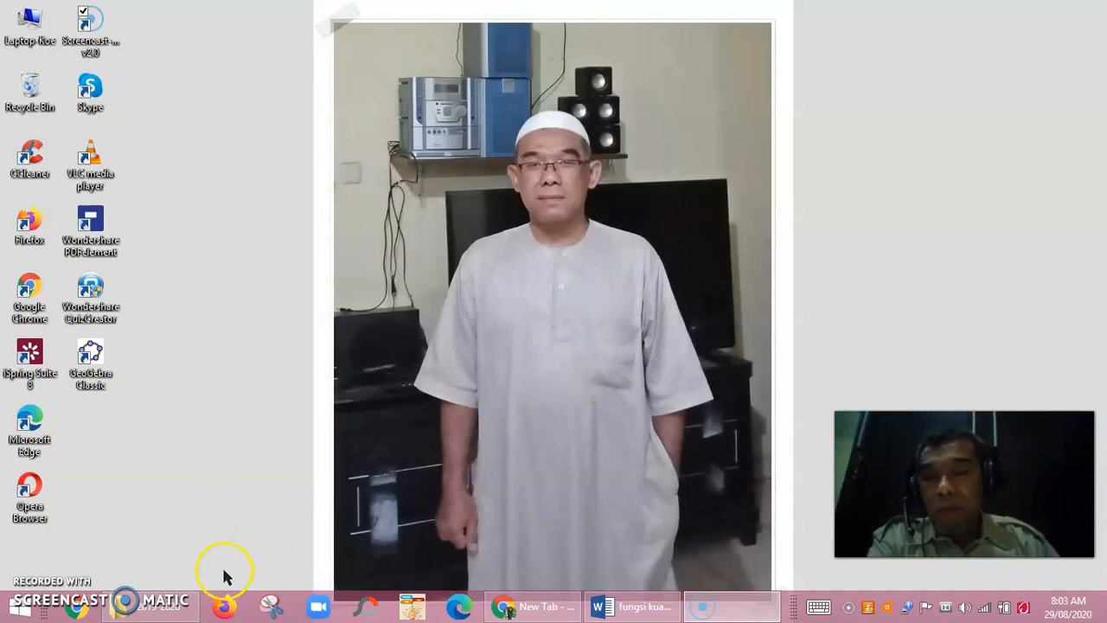
Maximize the Chrome window and go to Google Drive from the Google apps grid.
left_click(85, 609)
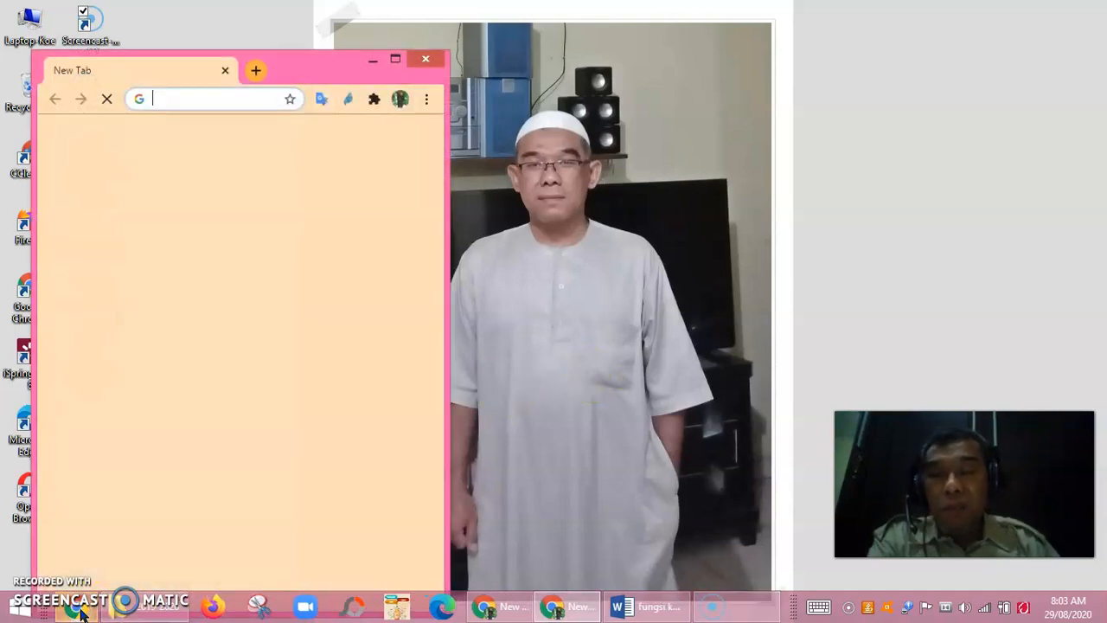
left_click(410, 61)
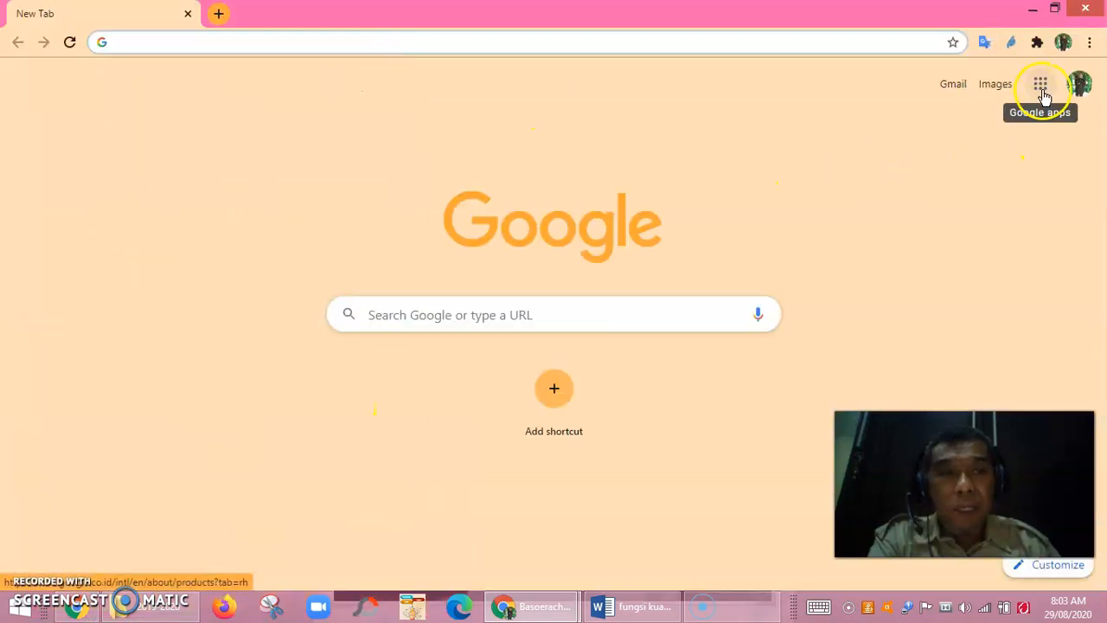
left_click(1039, 95)
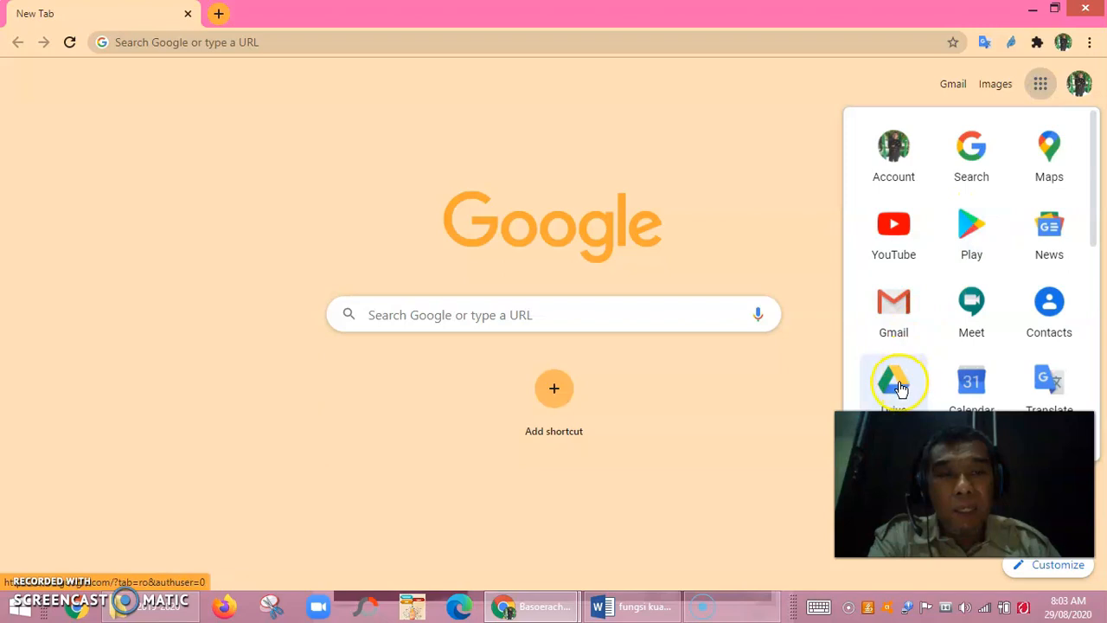
left_click(900, 388)
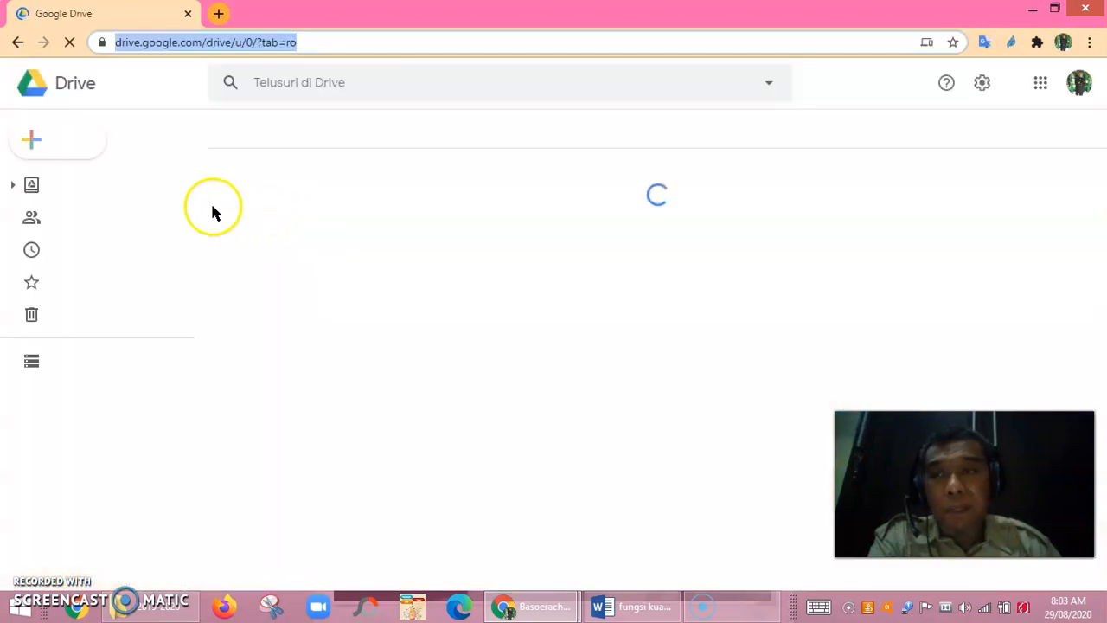
Create a blank form via New > Lainnya > Google Formulir > Formulir kosong.
left_click(37, 149)
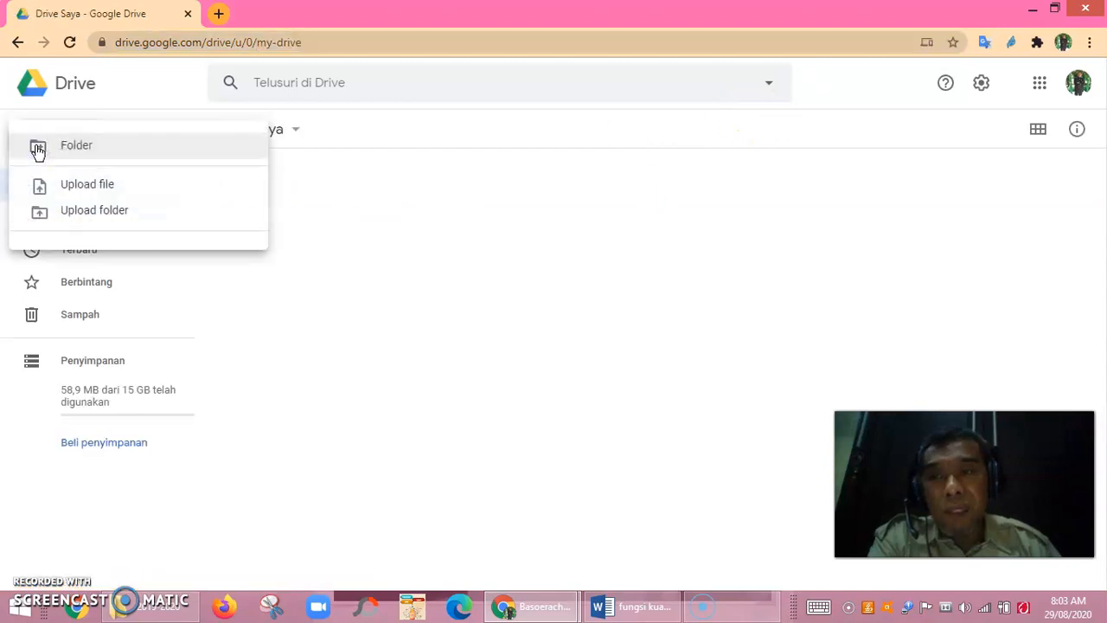
left_click(86, 199)
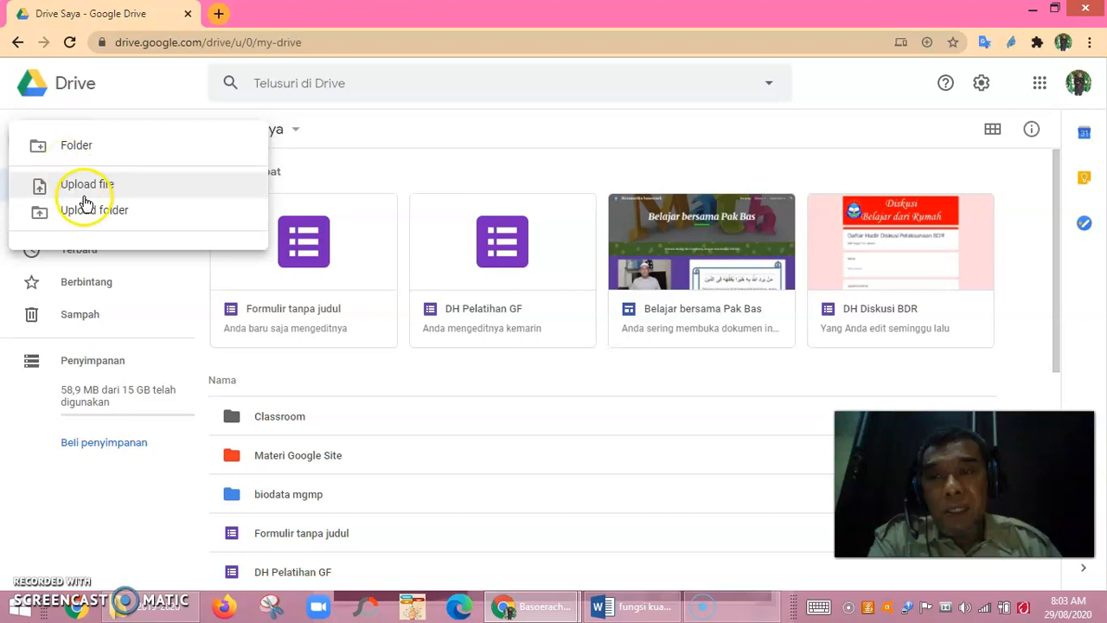
mouse_move(183, 334)
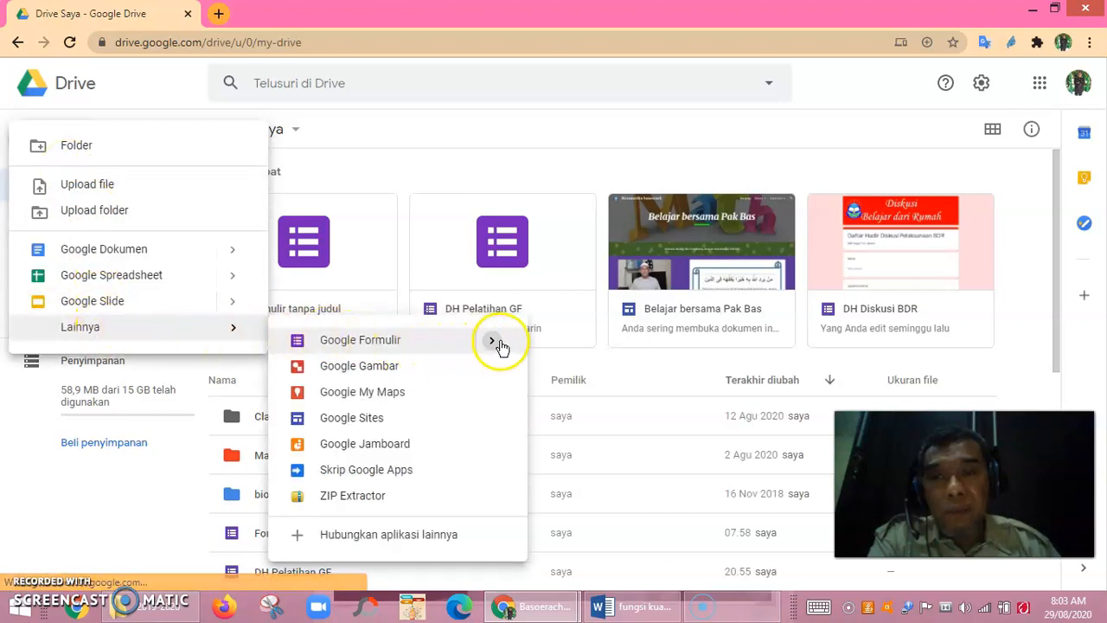
mouse_move(499, 345)
left_click(566, 354)
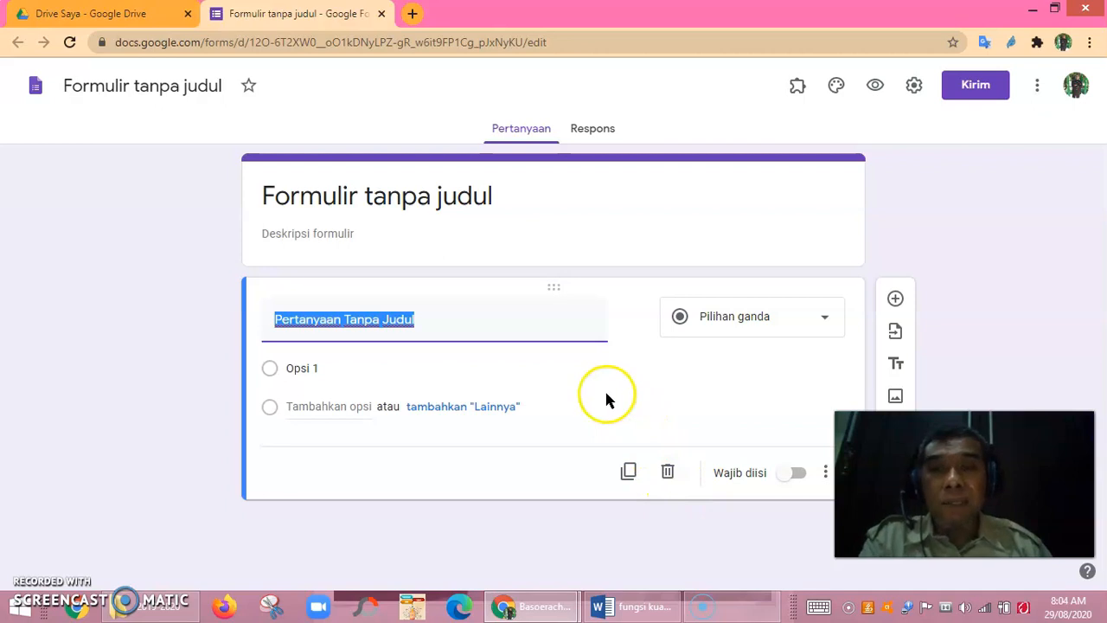
Title the form 'Penilaian Harian' and make 'Nama Siswa' a required short-answer question.
left_click(419, 199)
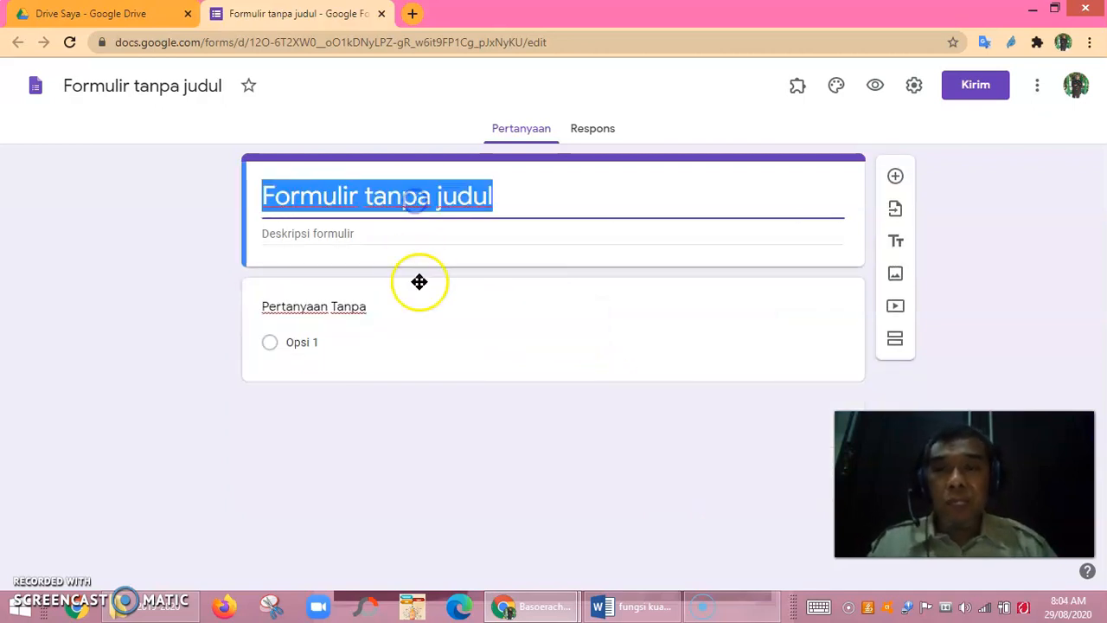
type("Penilaian Harian")
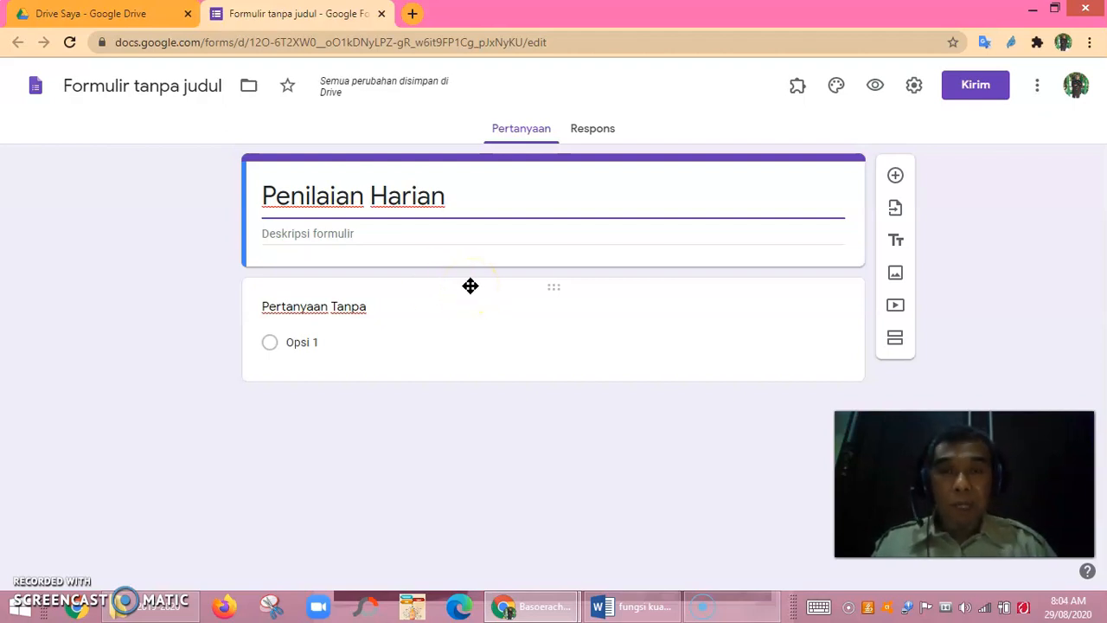
left_click(343, 305)
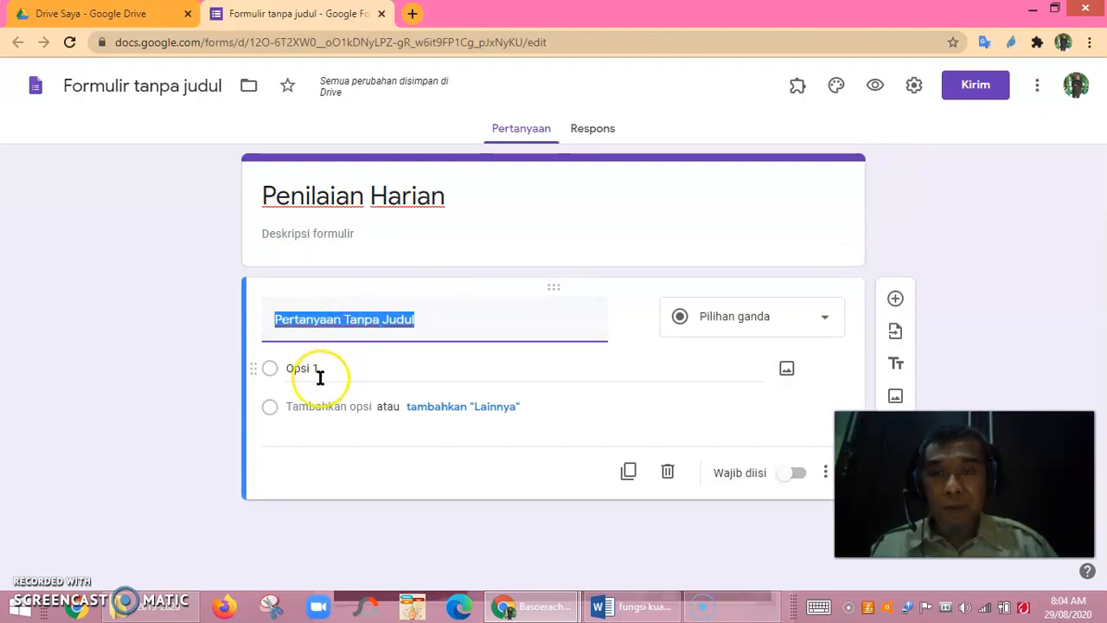
type("Nama Siswa")
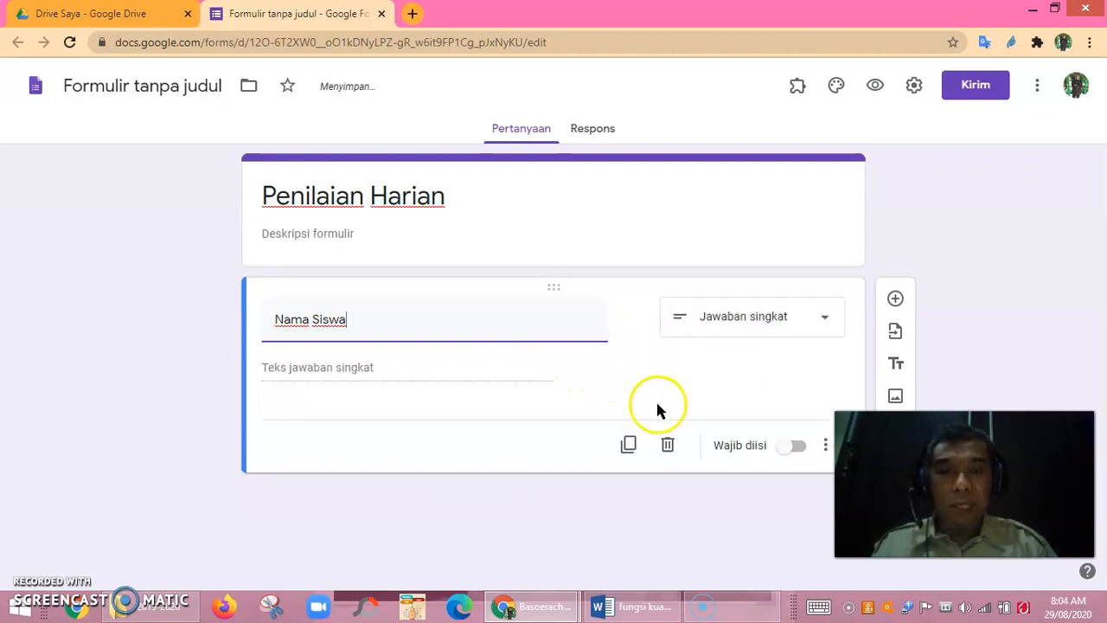
left_click(791, 455)
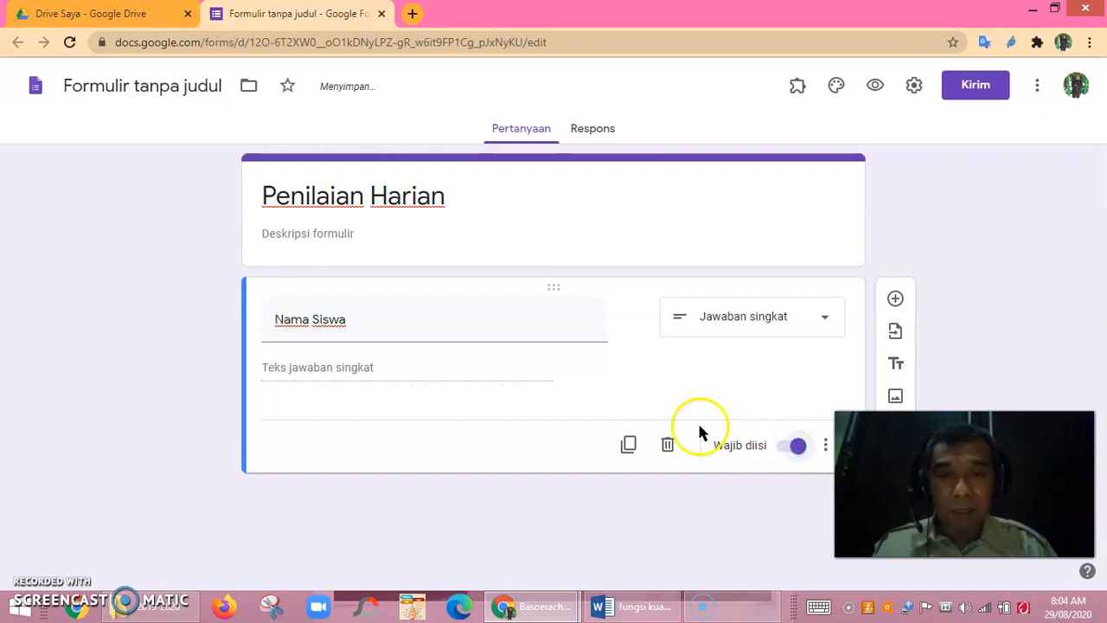
Add a multiple-choice question 'Kelas:' with choices 9-1, 9-2 and 9-3.
left_click(897, 301)
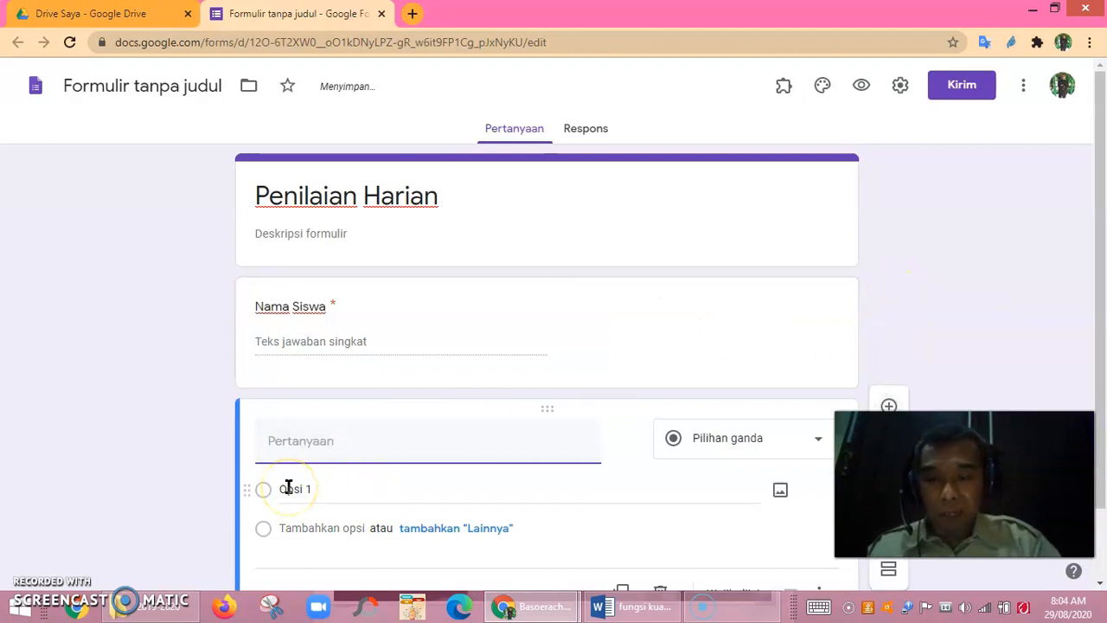
type("Kelas:")
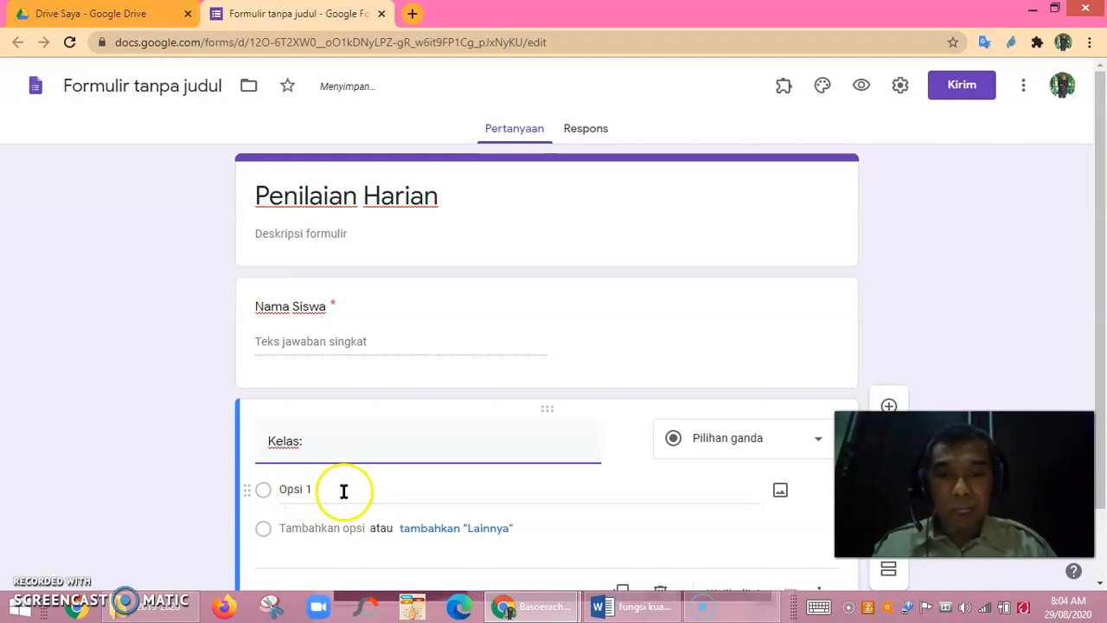
left_click(296, 490)
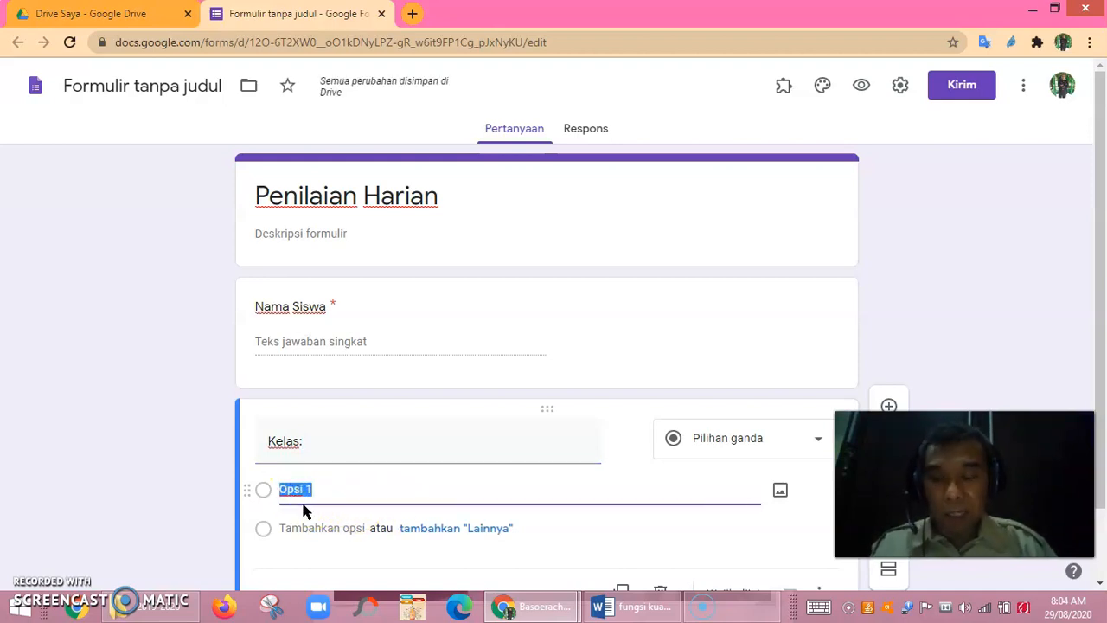
type("9-1")
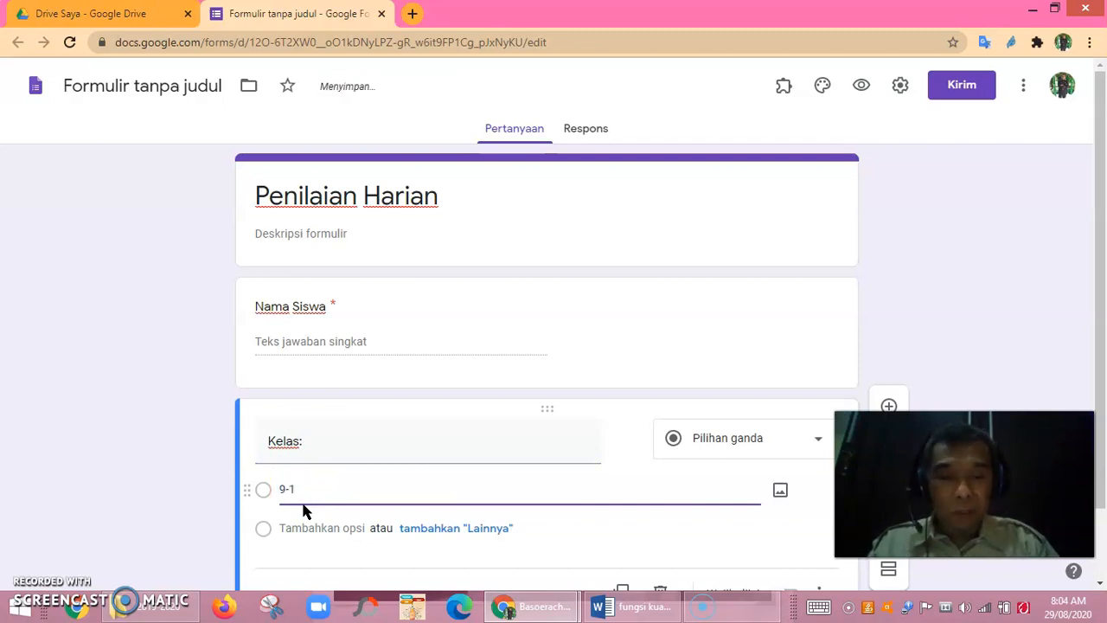
key("Return")
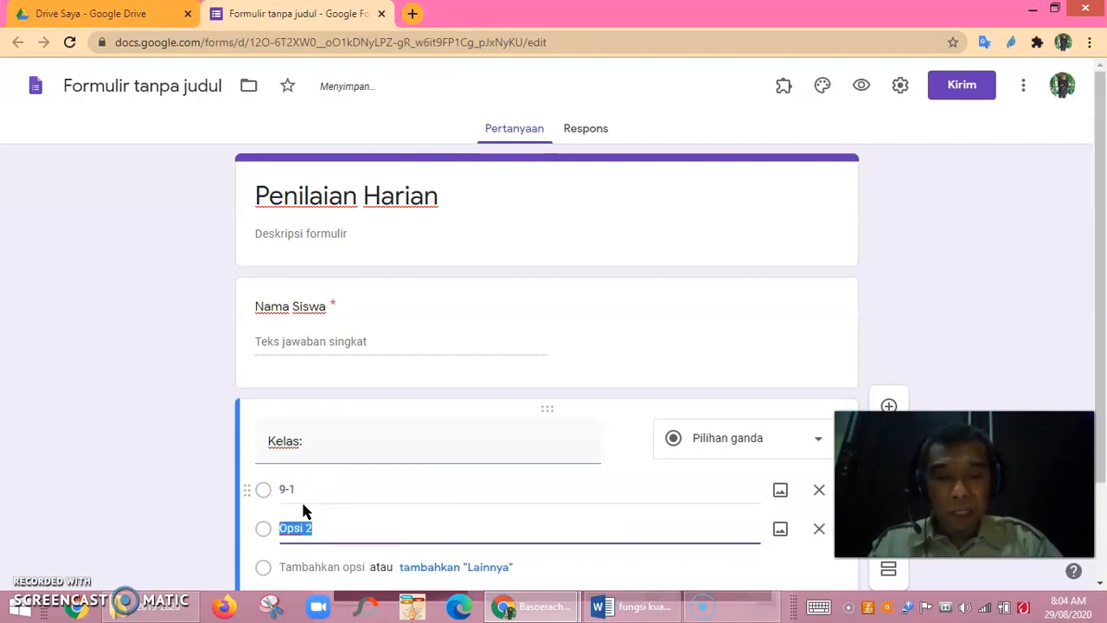
key("Return")
type("9-3")
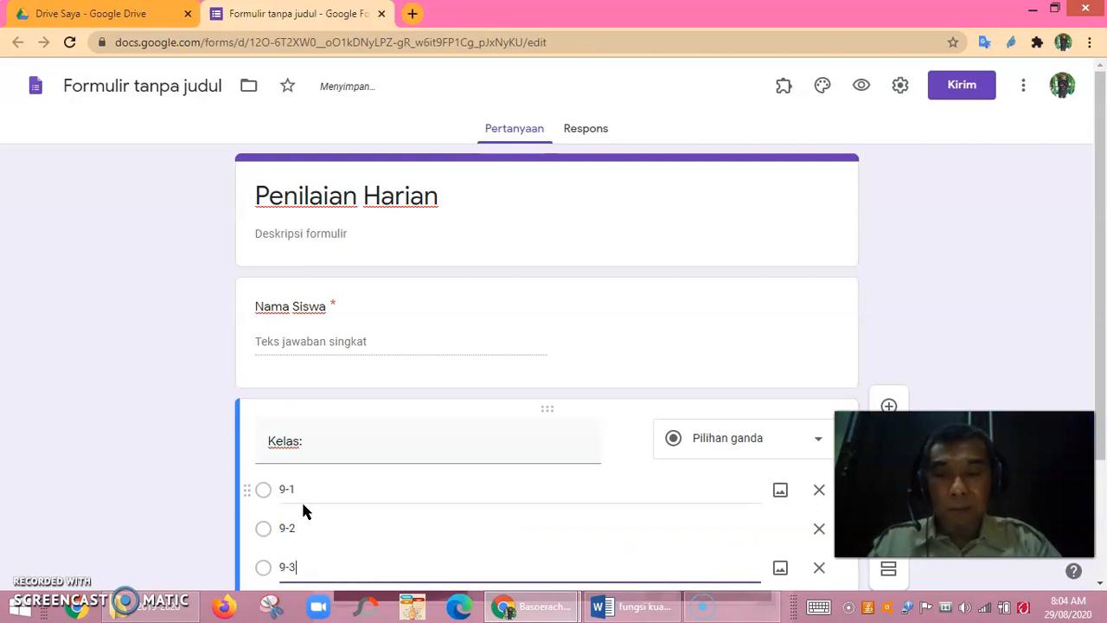
Mark the 'Kelas:' question as required.
scroll(398, 523, "down", 2)
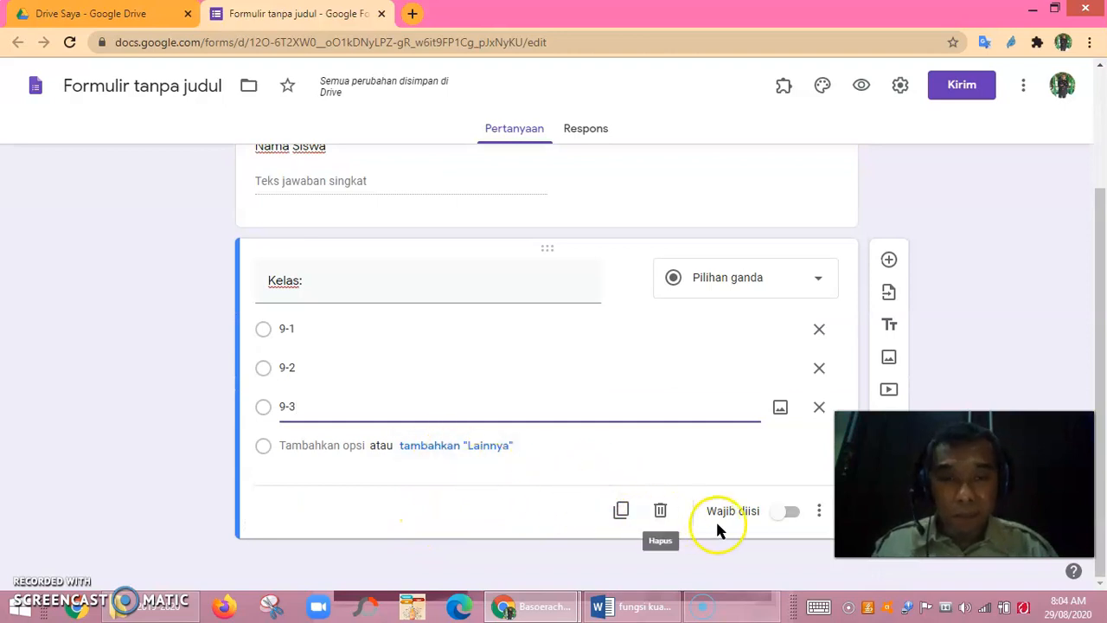
left_click(784, 515)
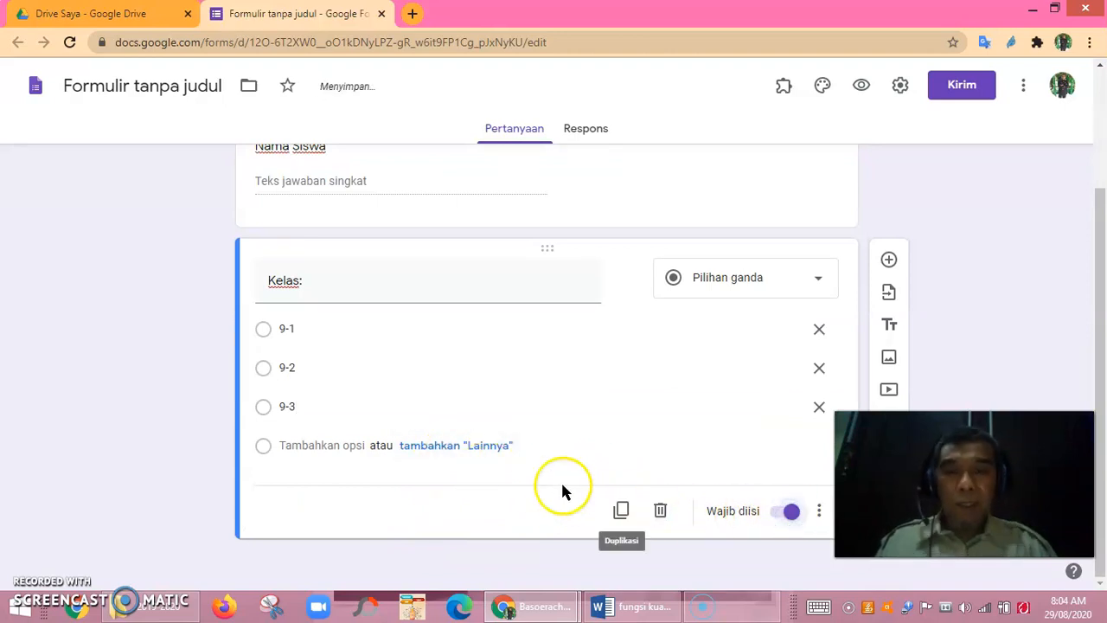
scroll(563, 431, "up", 2)
scroll(564, 424, "down", 2)
scroll(566, 422, "up", 2)
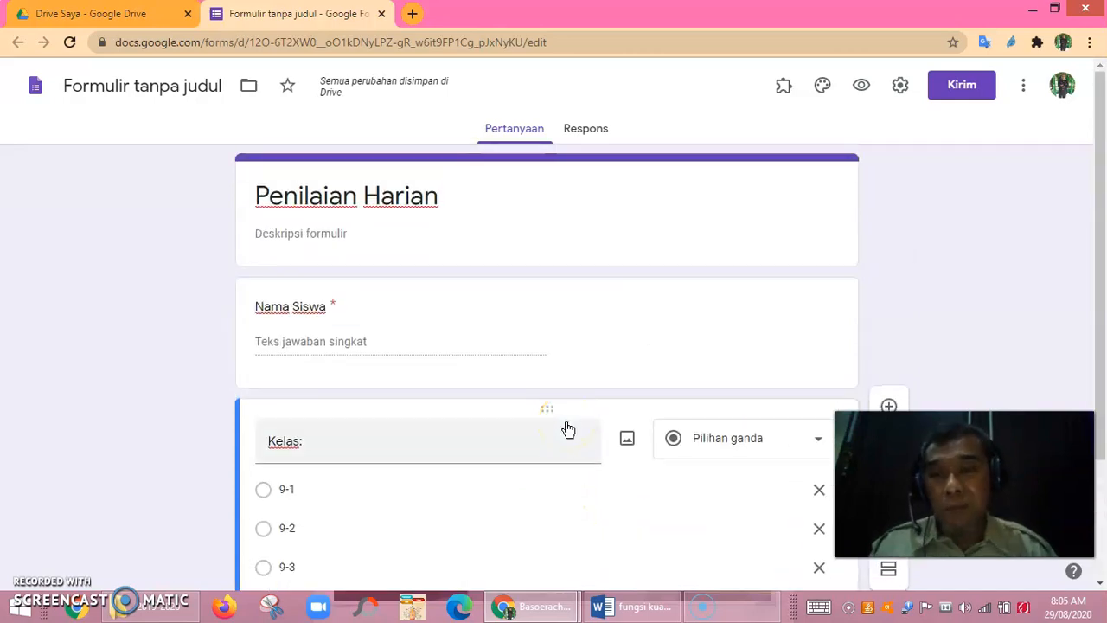
scroll(559, 444, "down", 2)
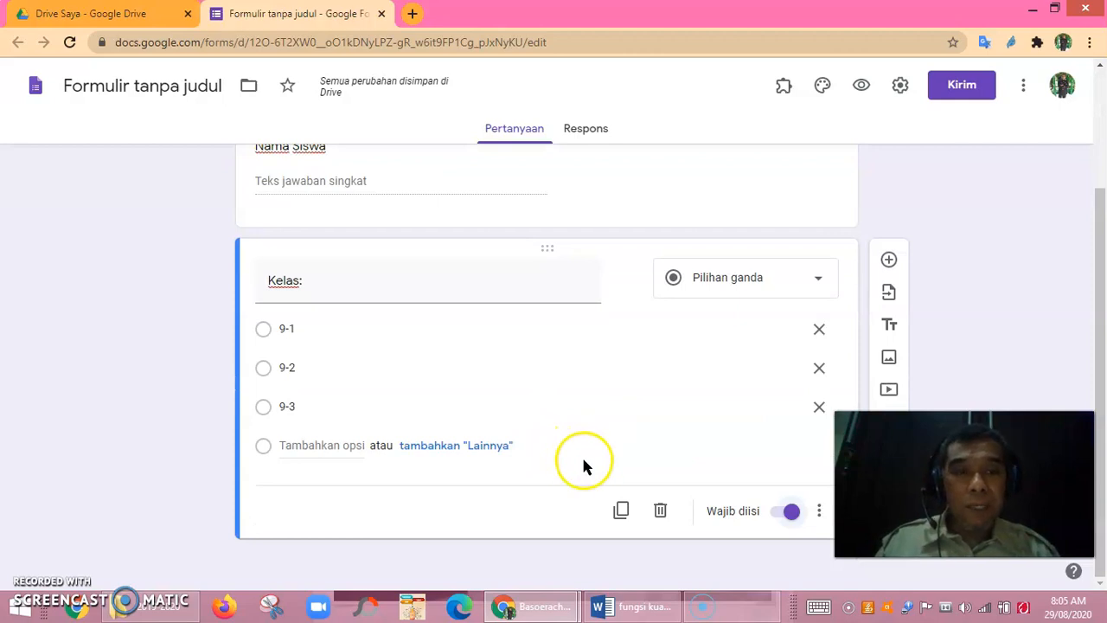
scroll(593, 441, "up", 2)
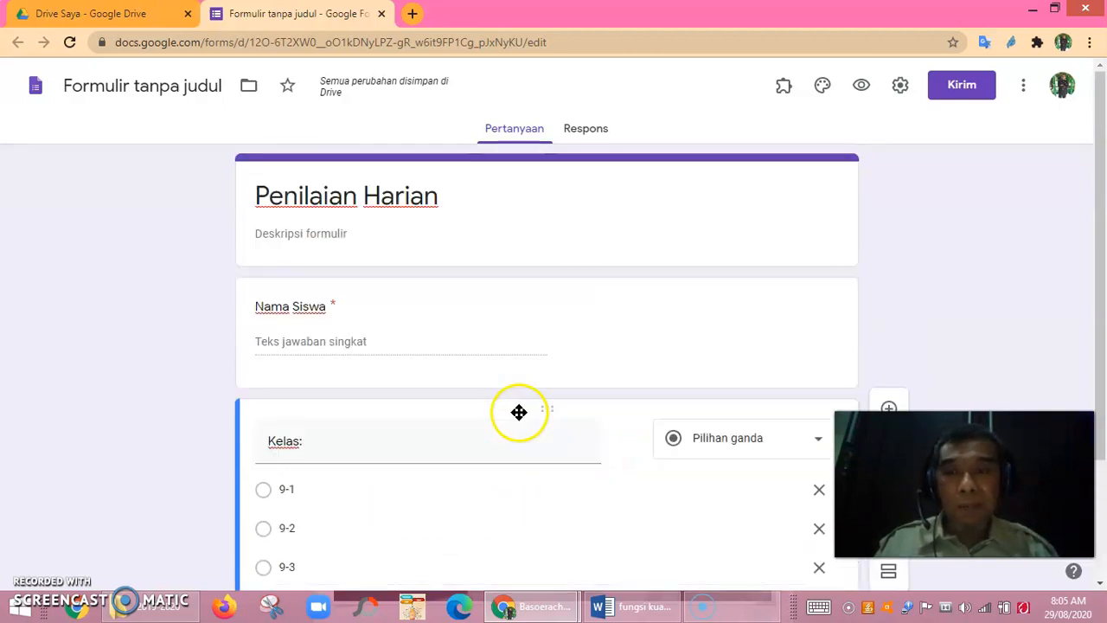
scroll(474, 346, "down", 2)
scroll(478, 381, "up", 2)
scroll(482, 389, "down", 1)
scroll(482, 389, "down", 1)
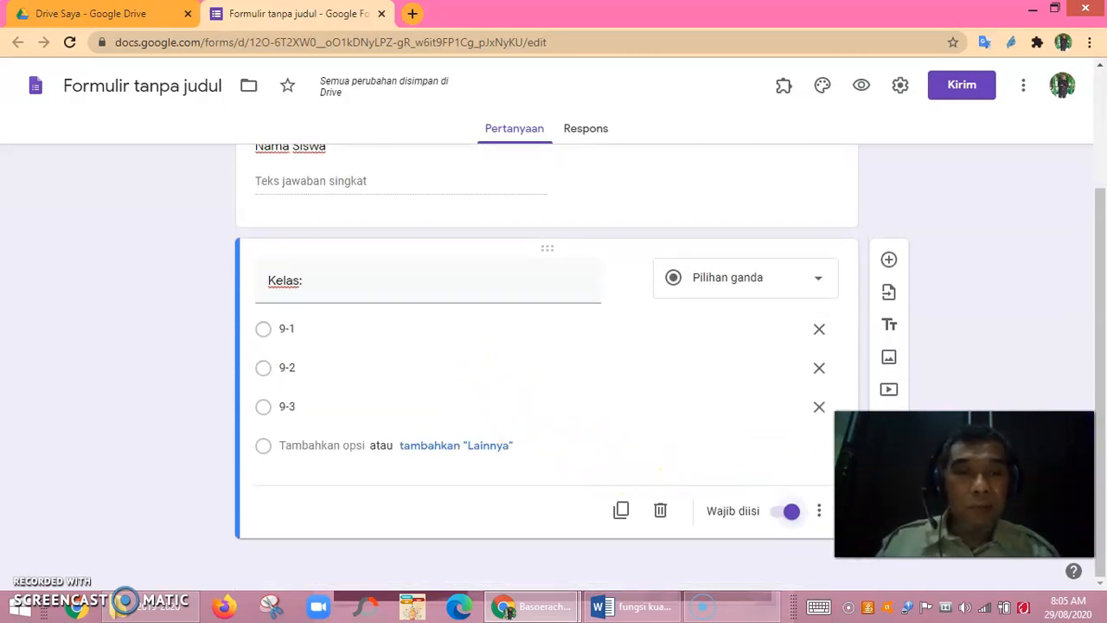
left_click_drag(900, 485, 912, 529)
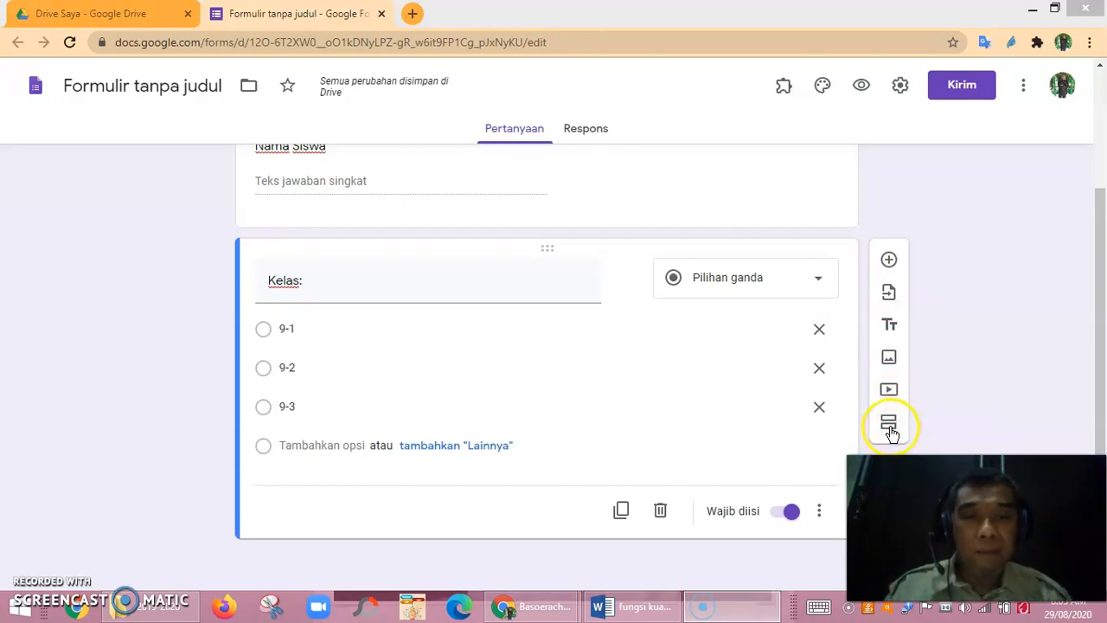
Add a new section after the Kelas question titled 'Pilihlah jawaban yang benar'.
left_click(889, 424)
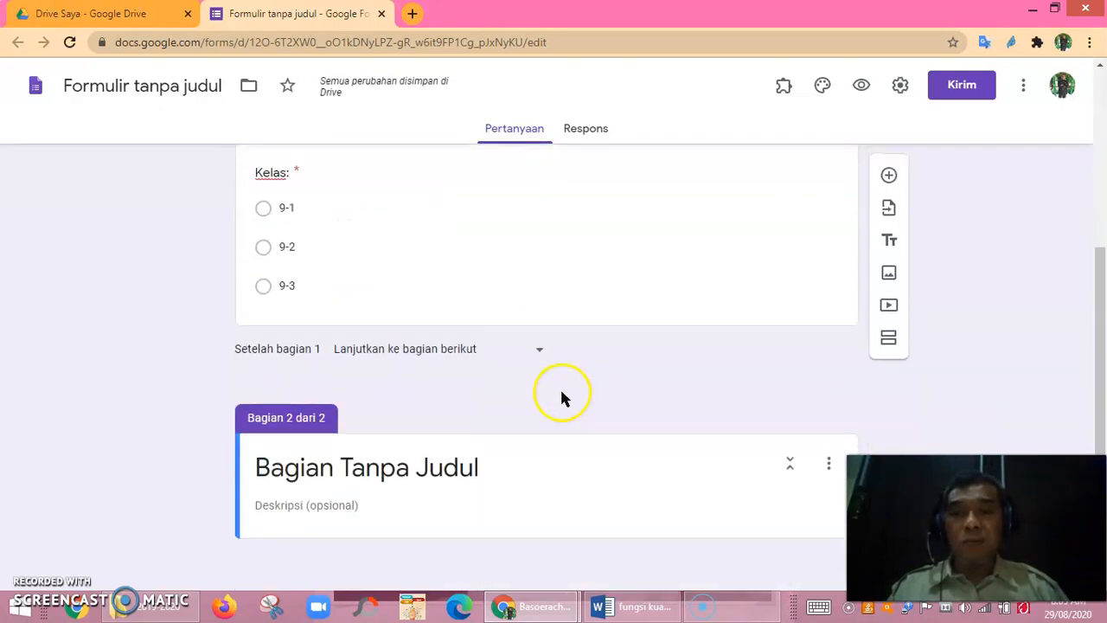
scroll(346, 499, "up", 3)
scroll(381, 441, "down", 3)
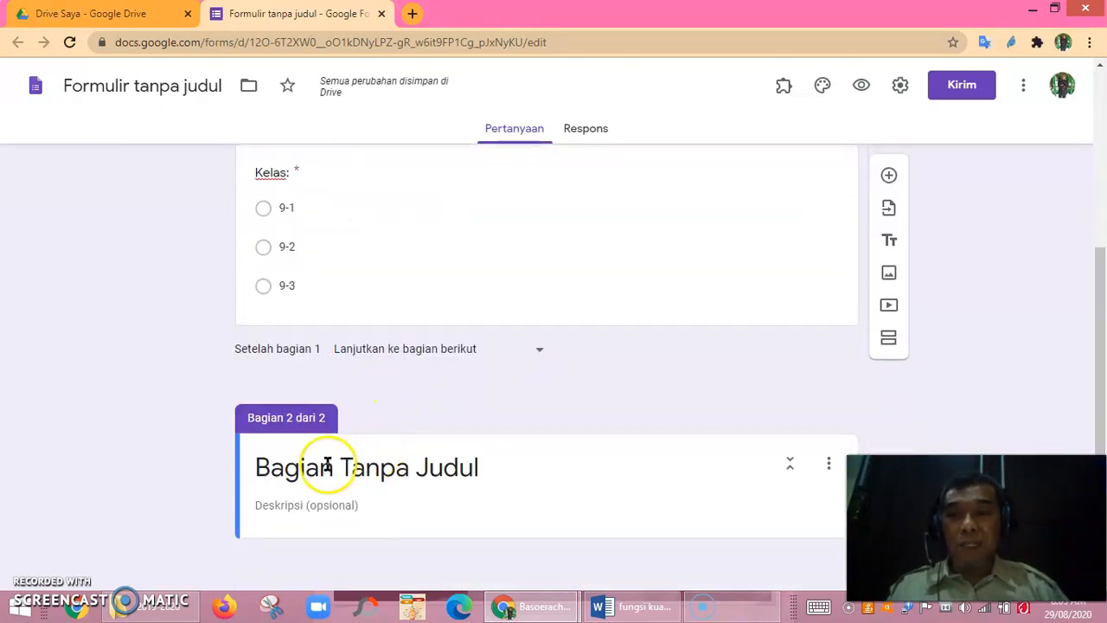
left_click(278, 471)
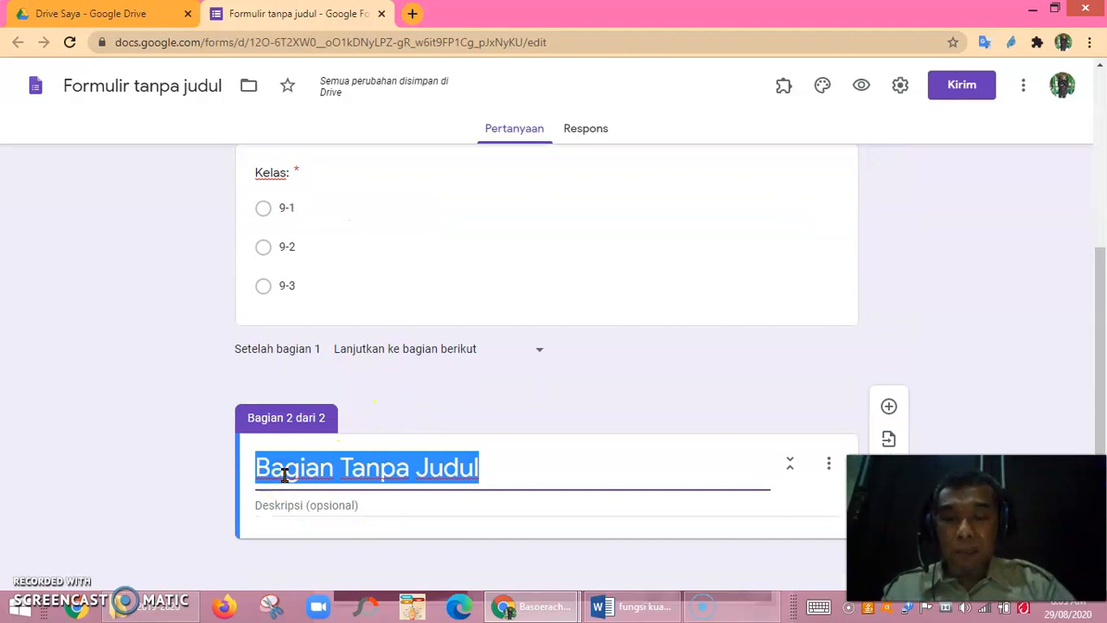
type("Pilihlah jaw")
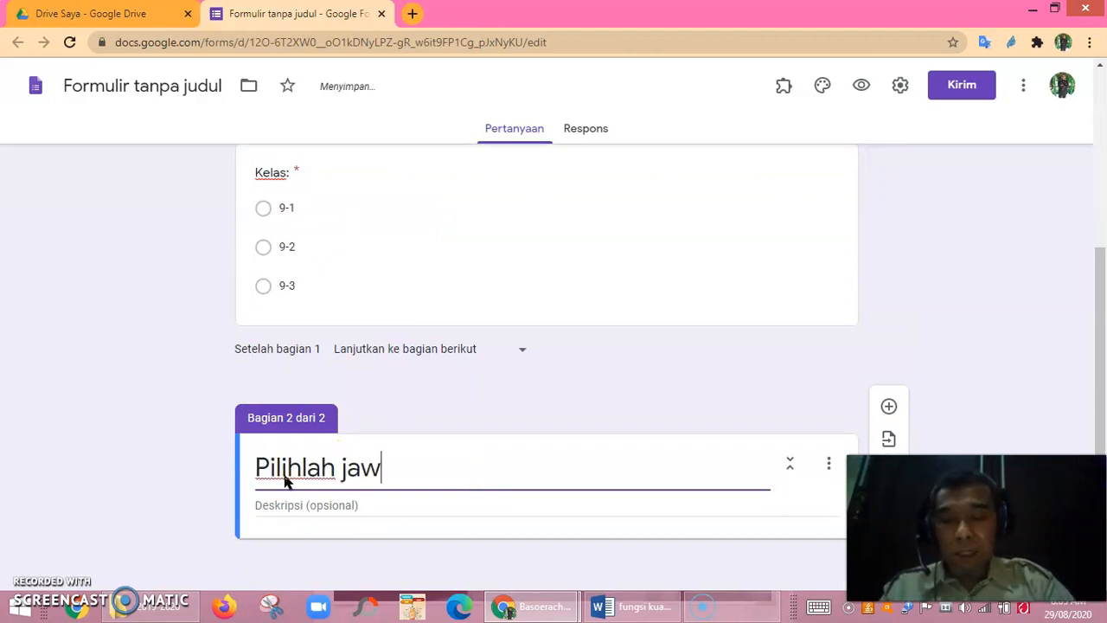
type("aban ya")
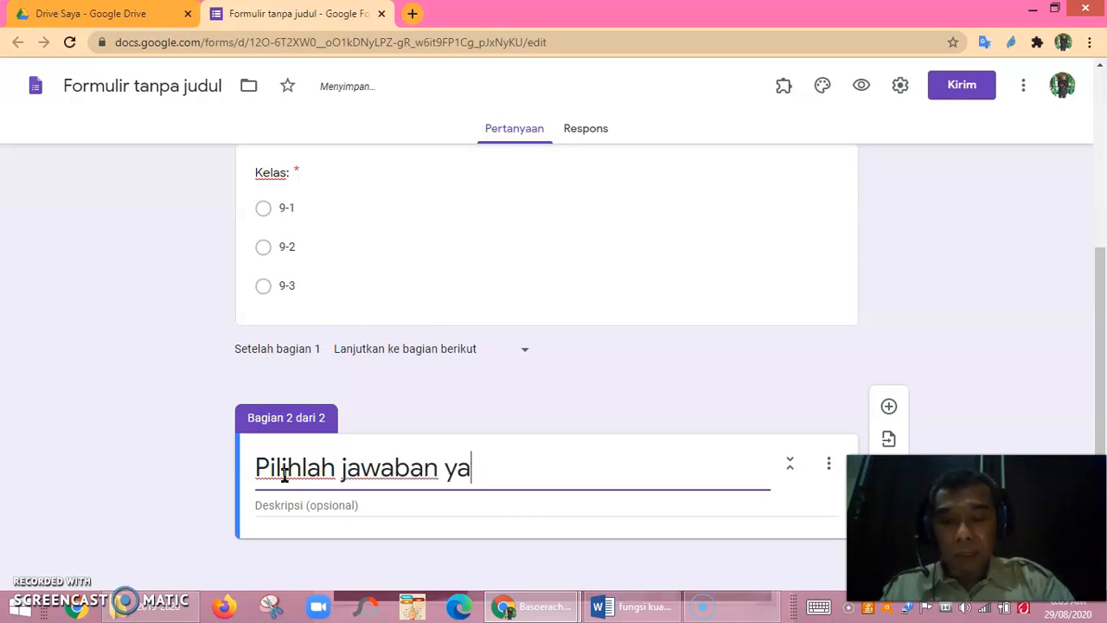
type("ng ")
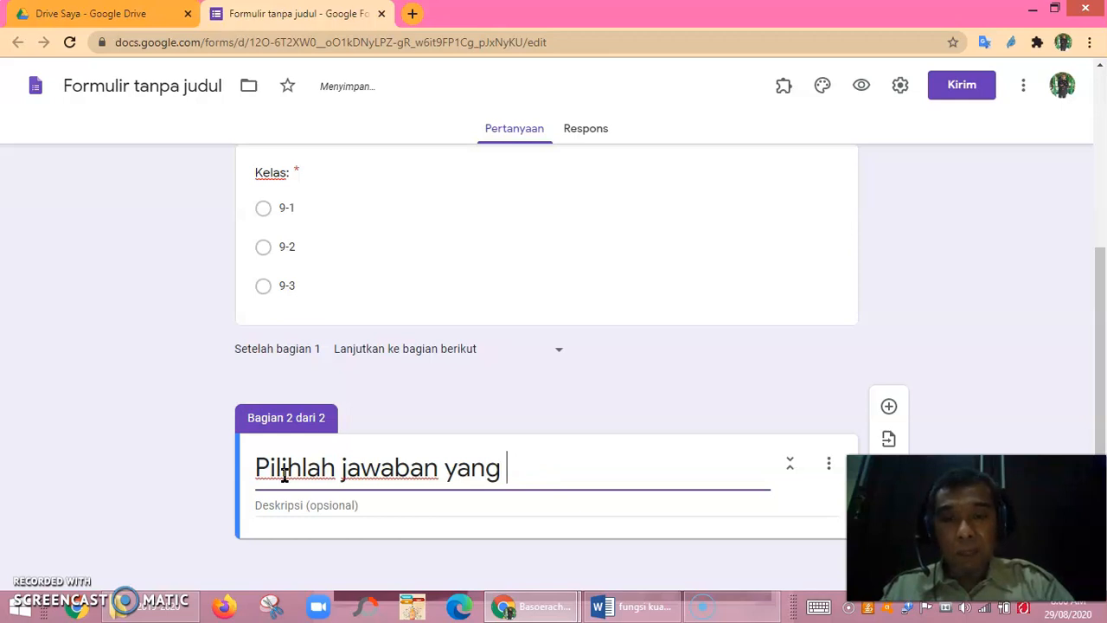
type("adabenar")
left_click(461, 443)
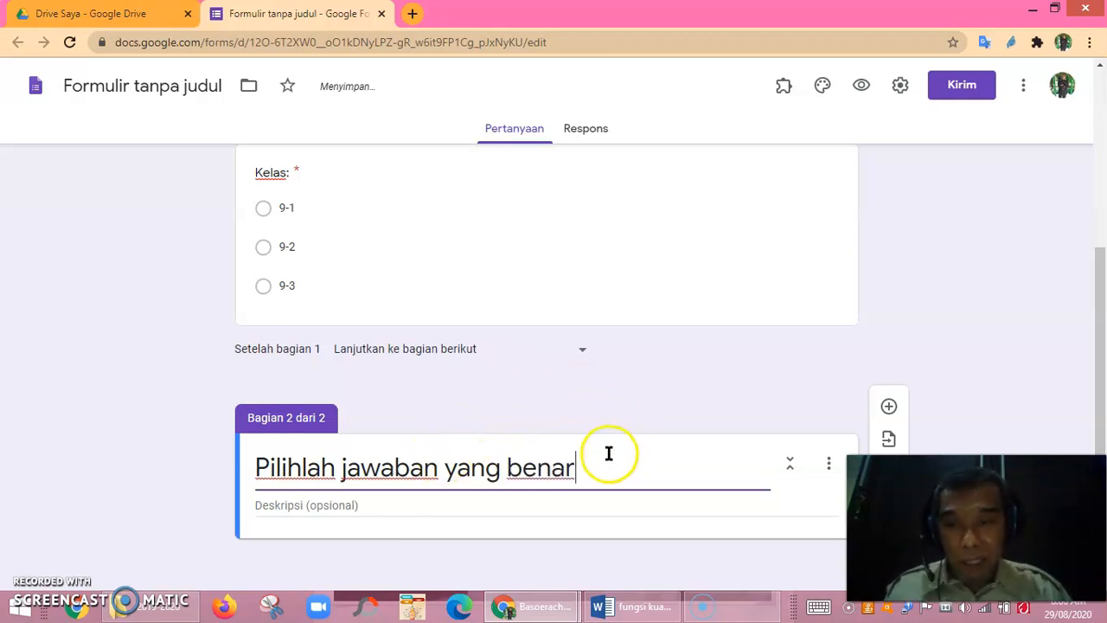
Add a blank multiple-choice question under the section and put the caret in its question field.
left_click(889, 410)
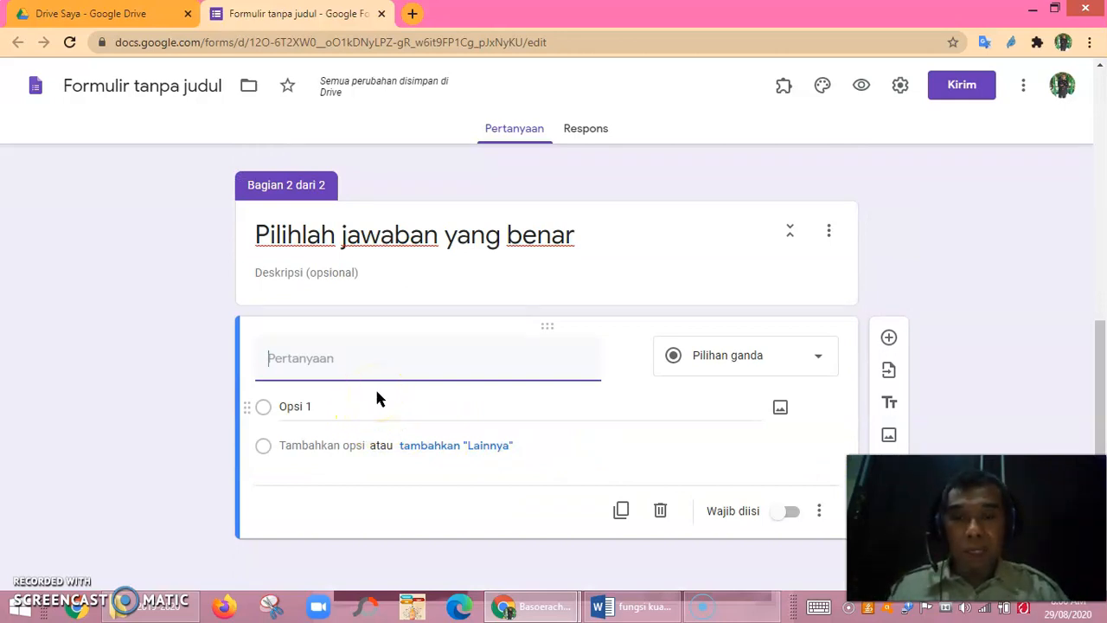
left_click(406, 373)
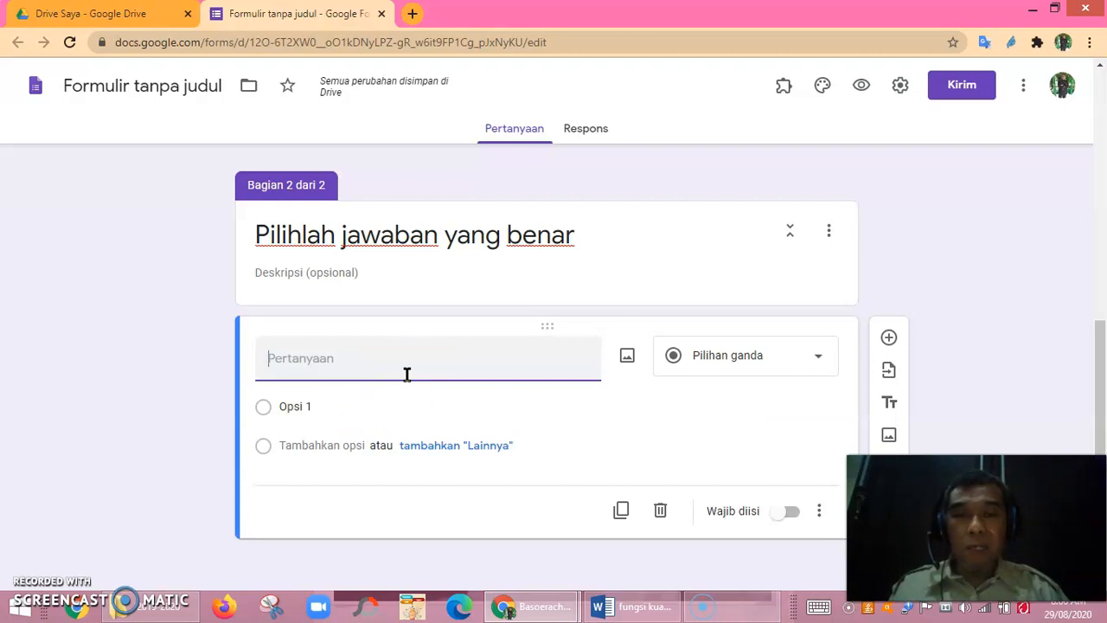
left_click(400, 369)
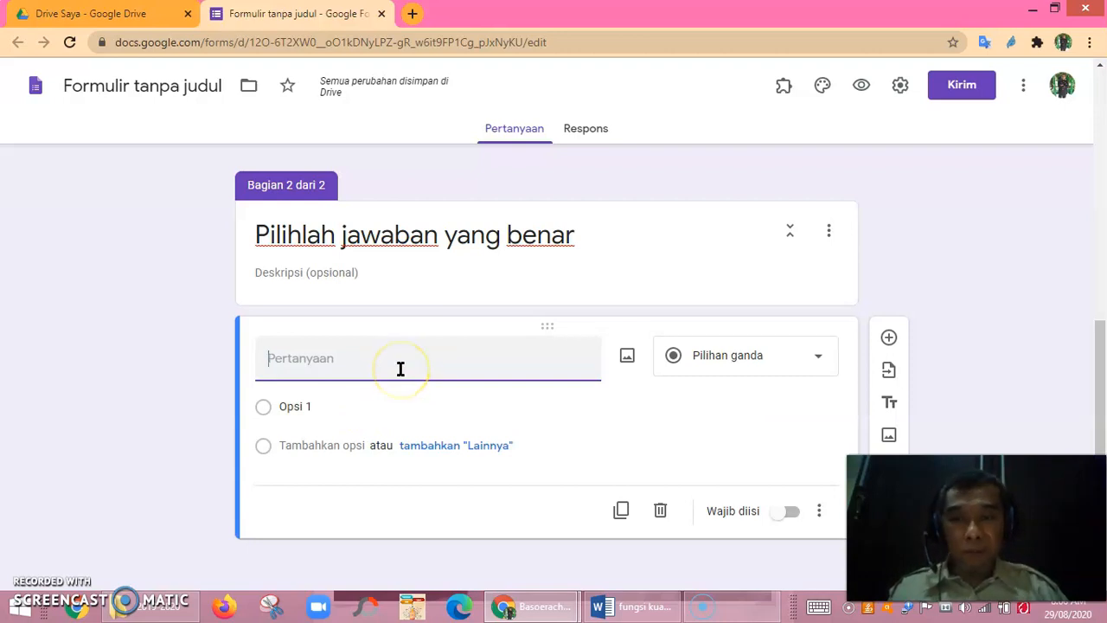
left_click(373, 369)
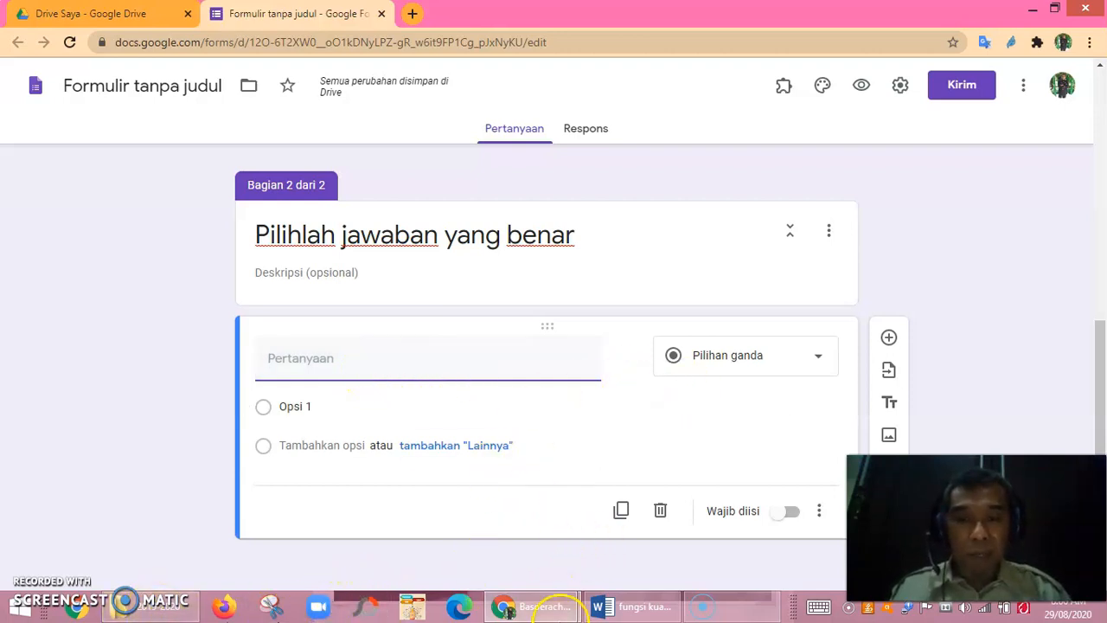
Copy question 9 with its options A–D from the Word document, then return to the form.
left_click(634, 610)
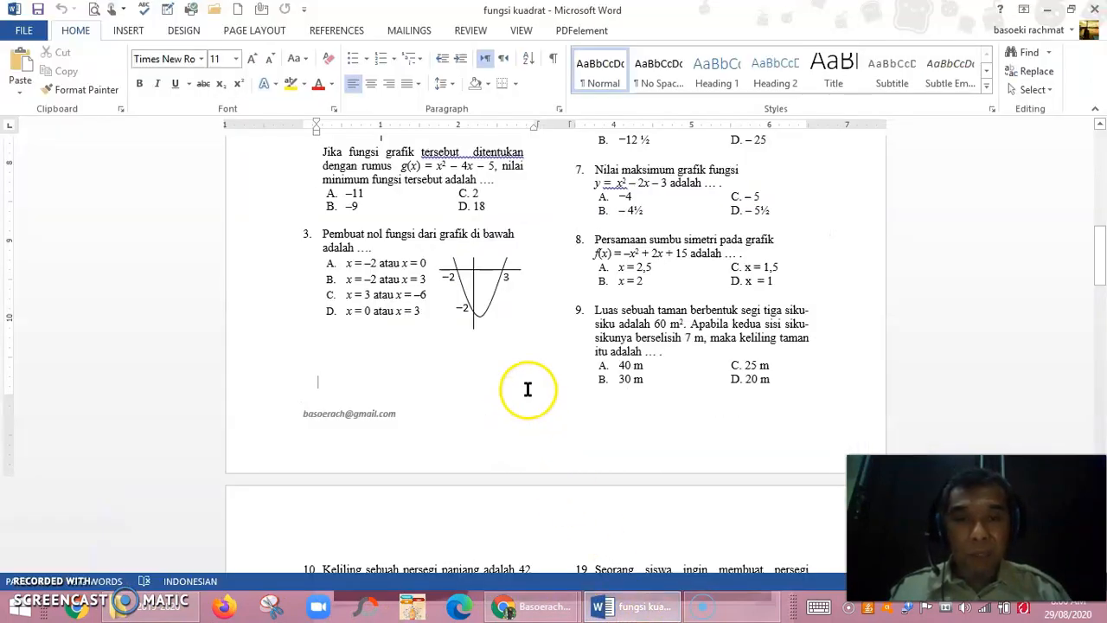
scroll(527, 390, "down", 3)
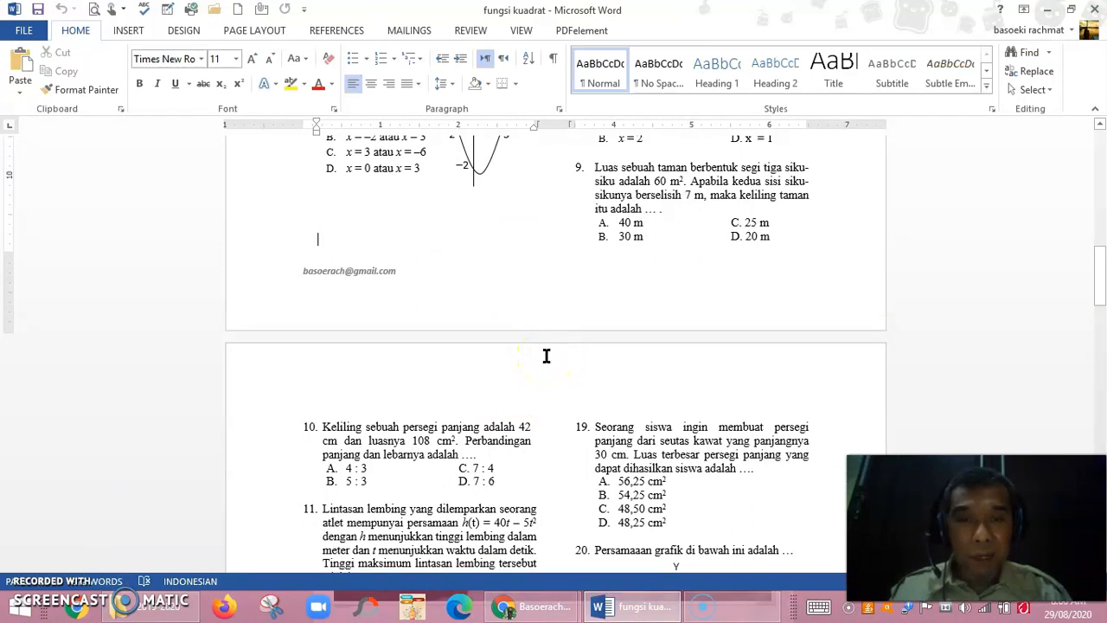
left_click_drag(595, 167, 743, 186)
left_click_drag(774, 218, 777, 237)
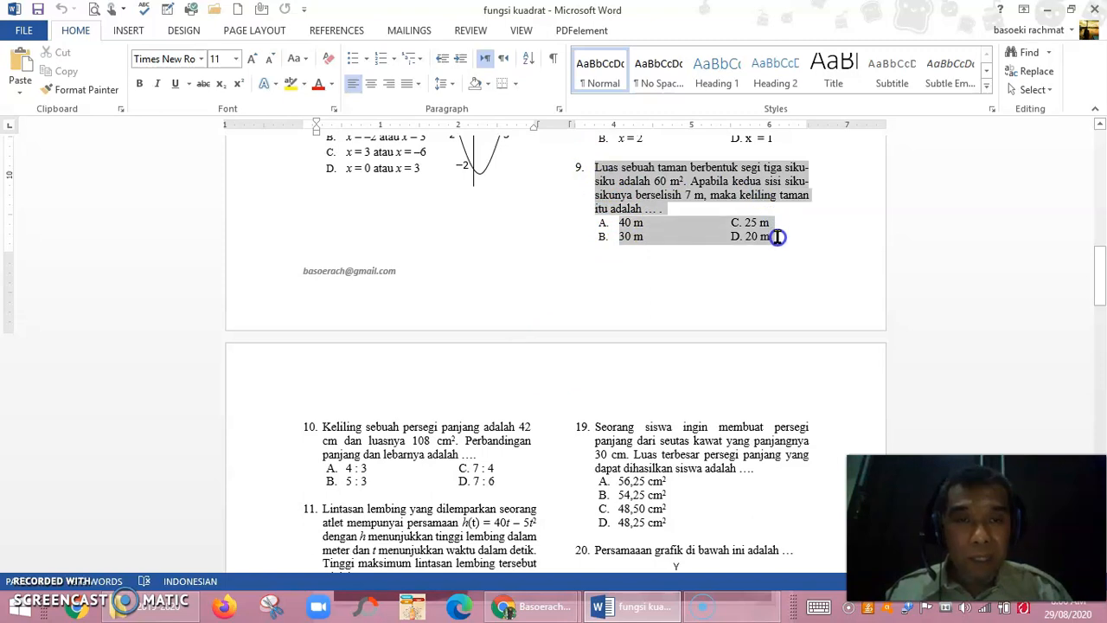
right_click(652, 188)
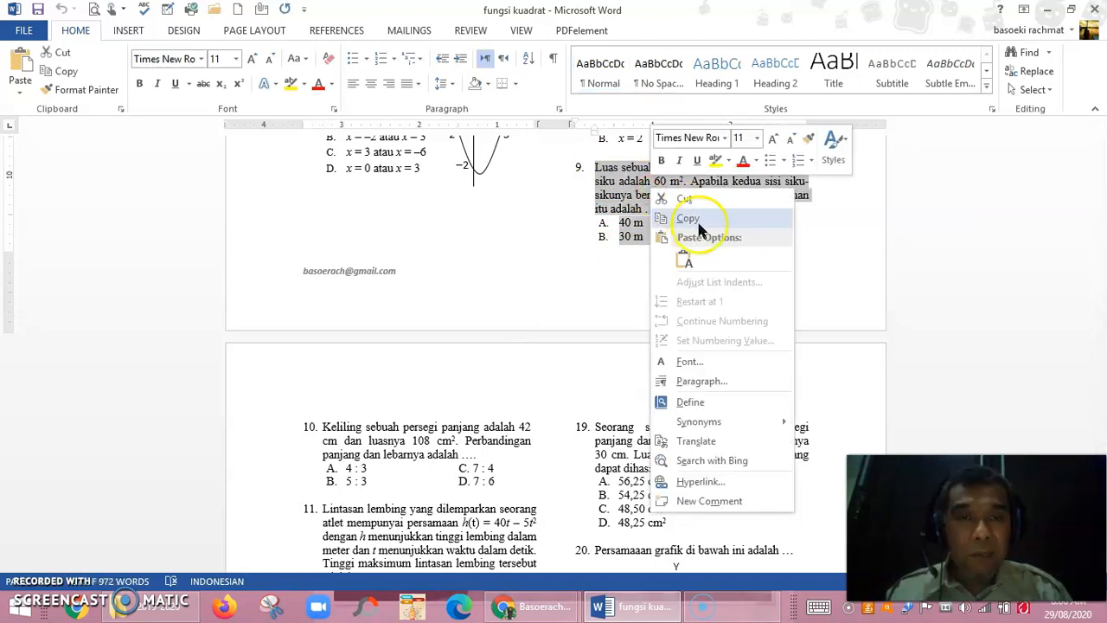
left_click(687, 221)
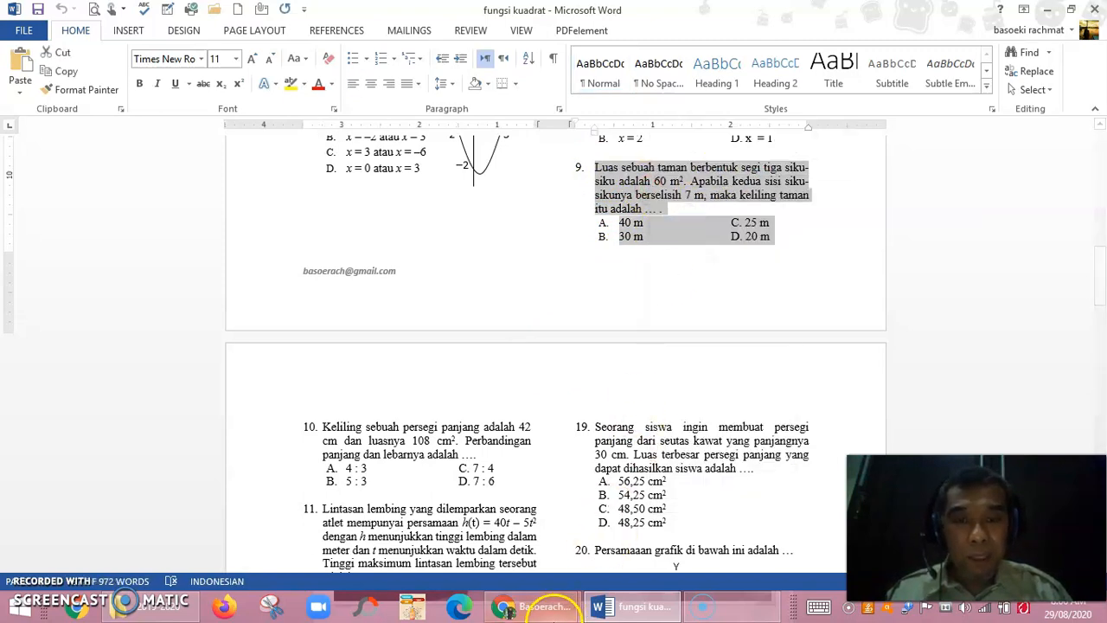
left_click(545, 608)
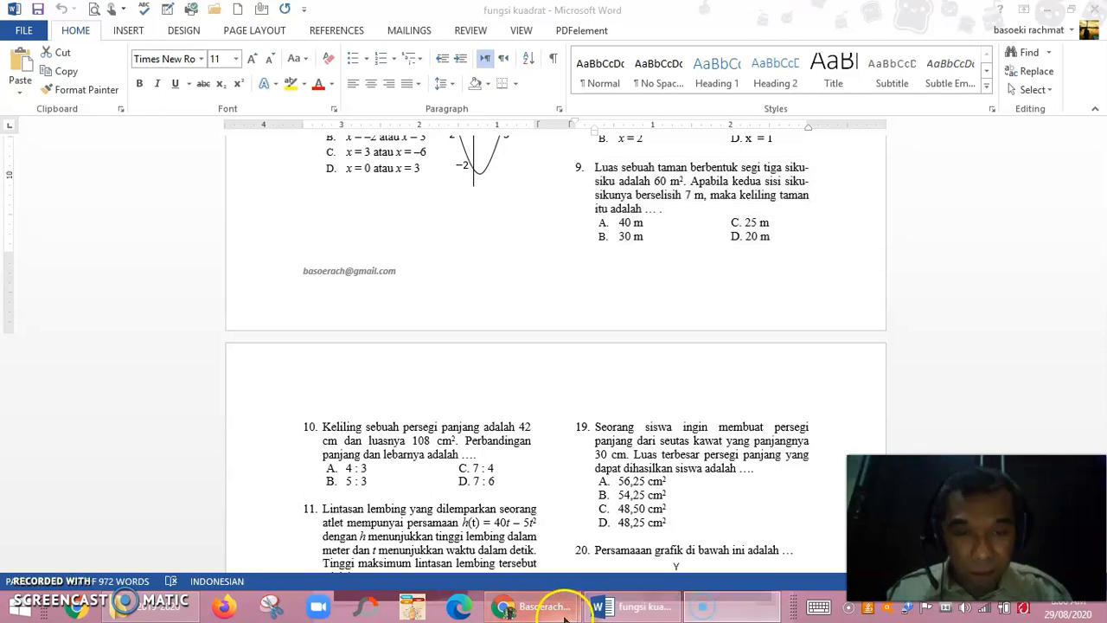
mouse_move(543, 615)
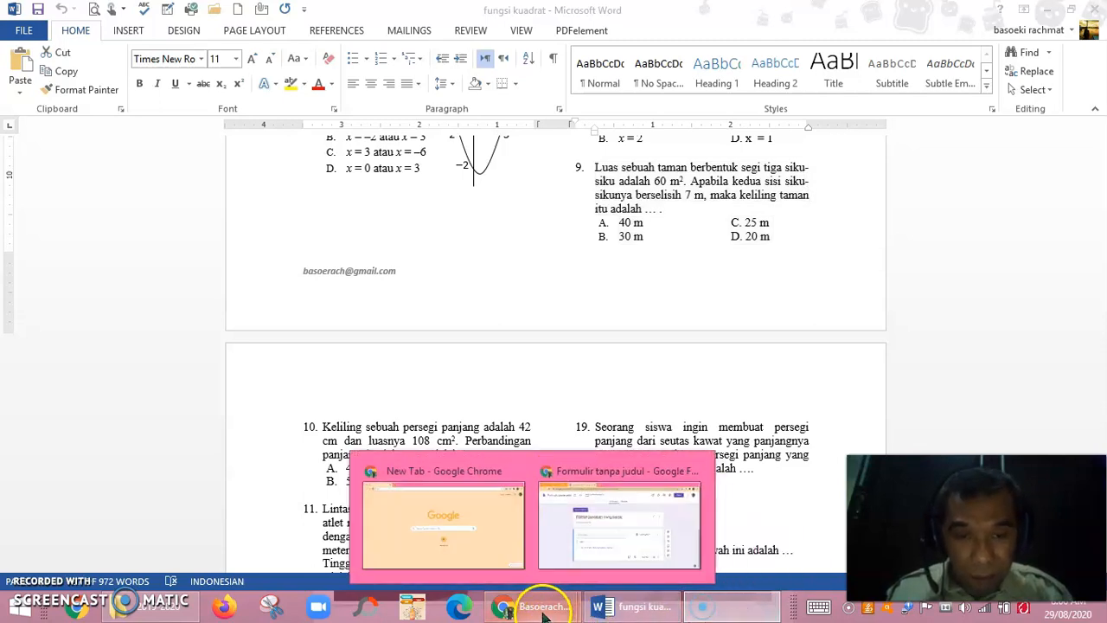
left_click(610, 526)
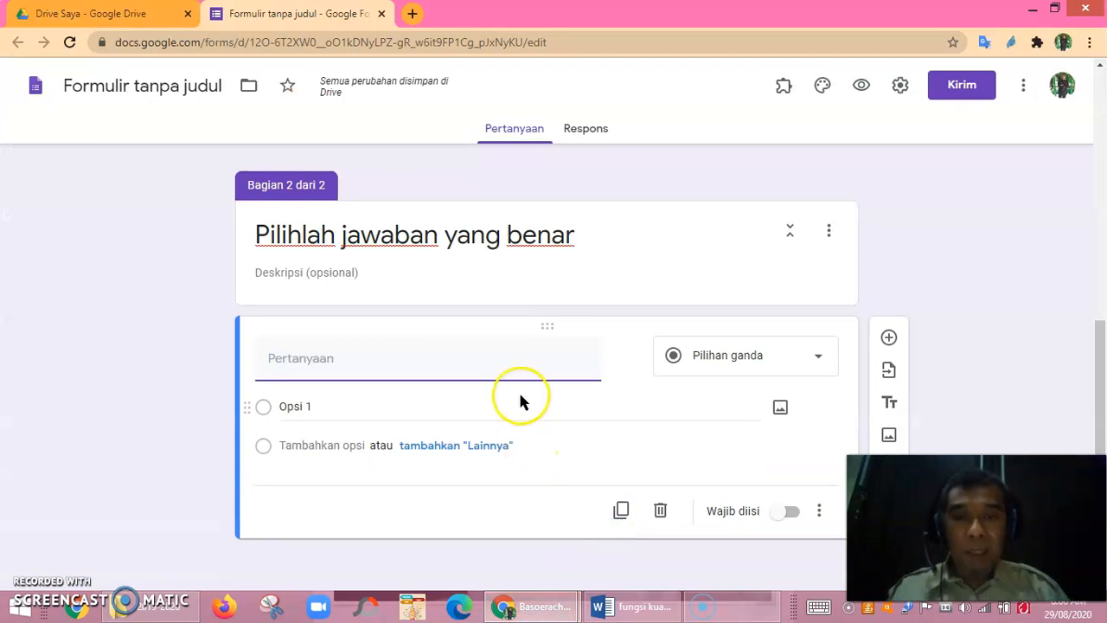
Paste the copied question 9 text into the new question's field.
right_click(268, 364)
left_click(316, 463)
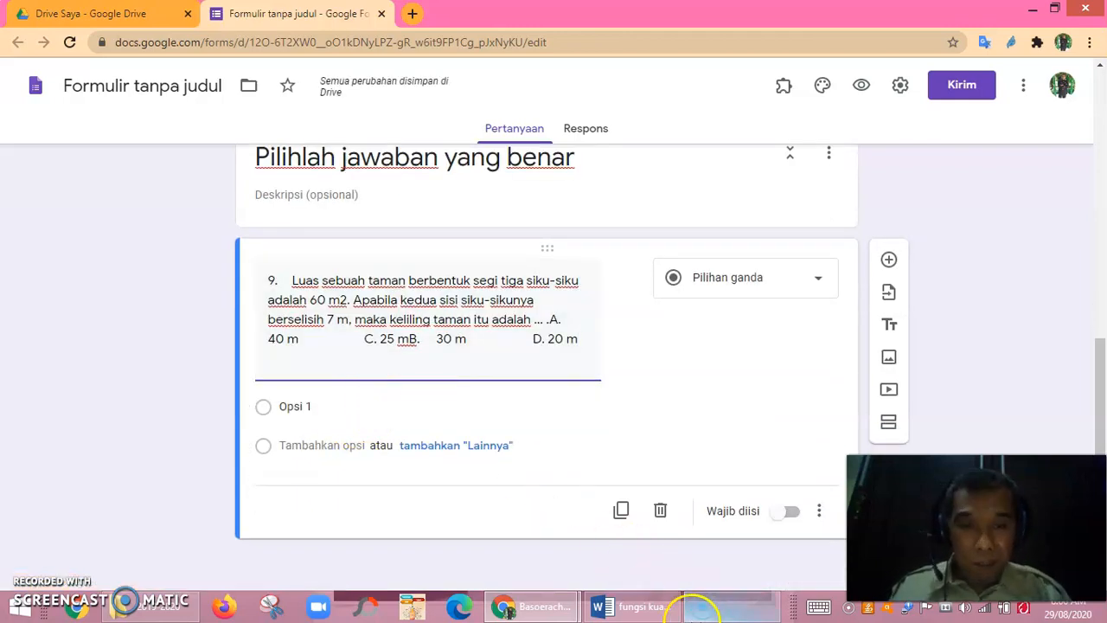
left_click(723, 614)
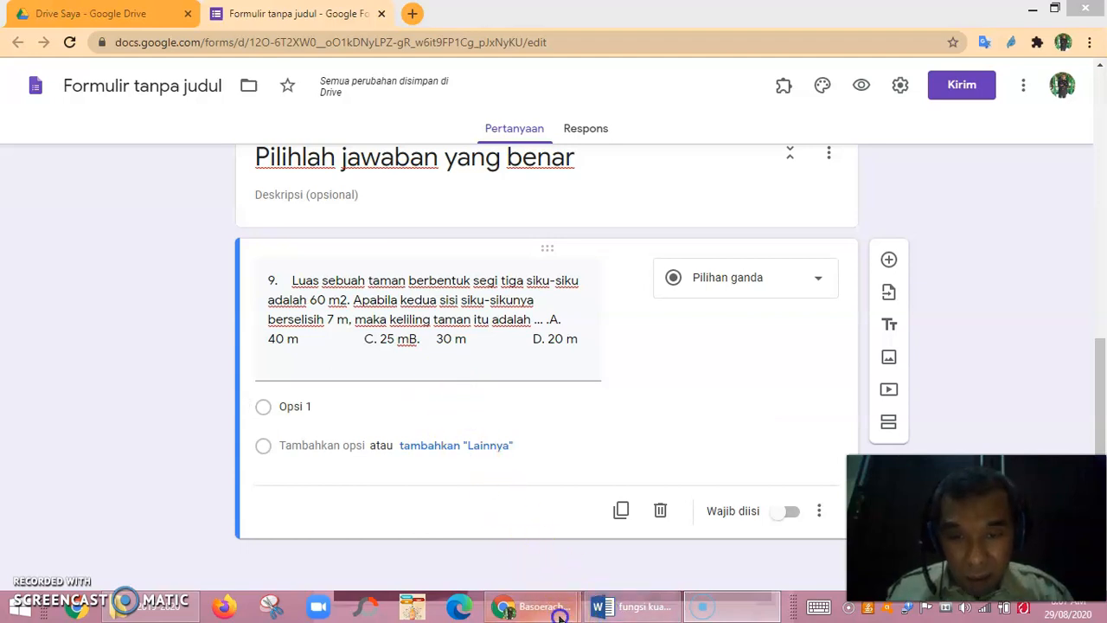
Remove the leading '9.' from the question and select the '40 m' answer text.
left_click(499, 528)
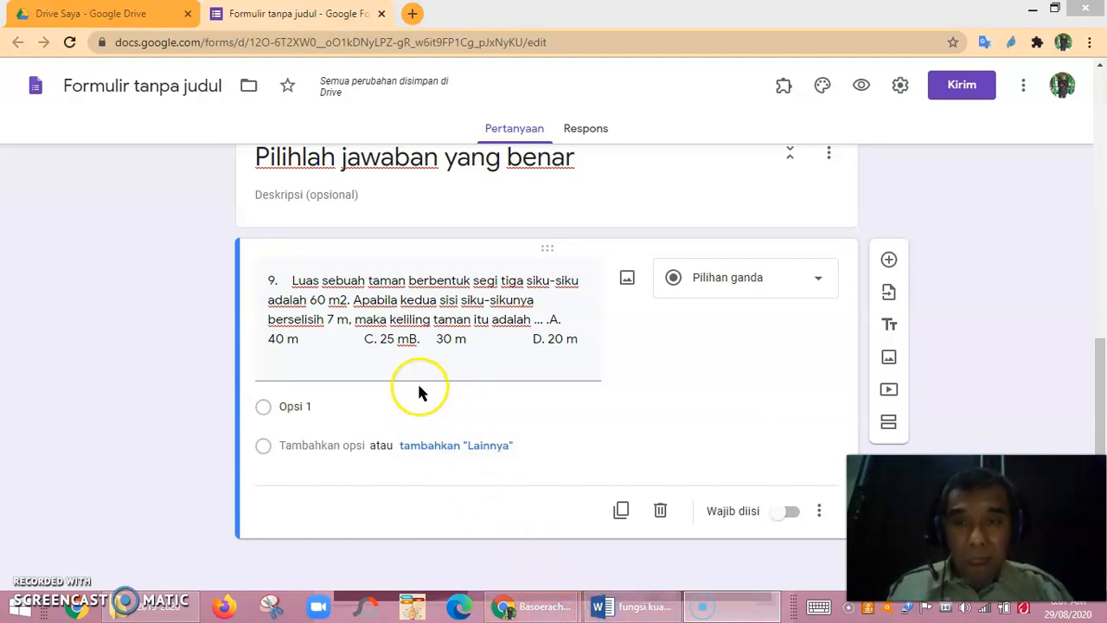
left_click(308, 303)
left_click(291, 285)
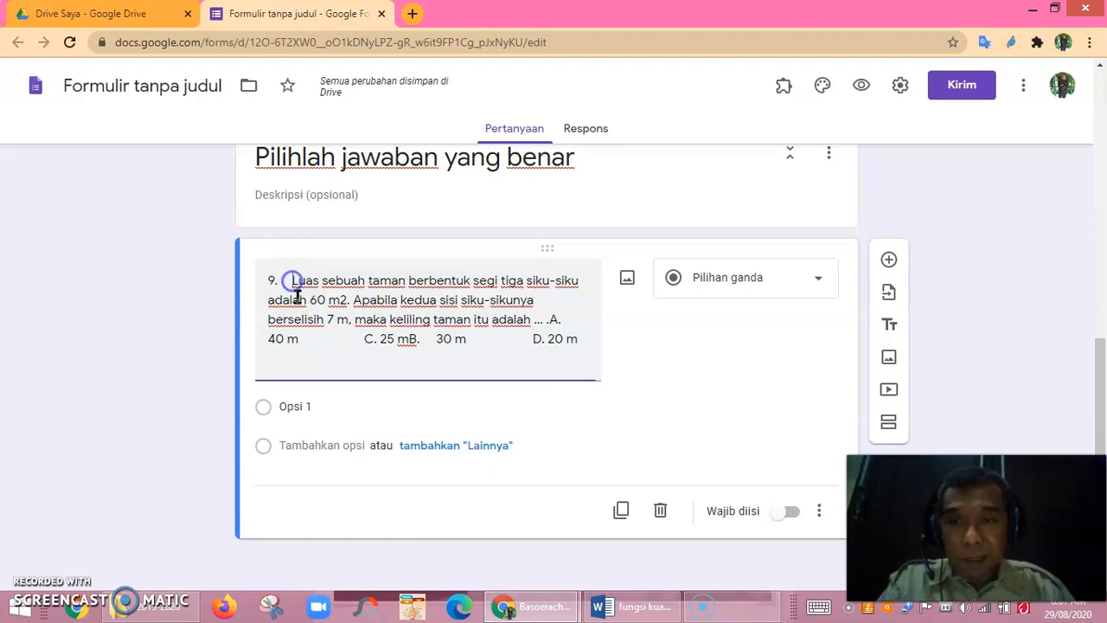
scroll(312, 352, "up", 1)
key("BackSpace")
key("BackSpace")
key("BackSpace")
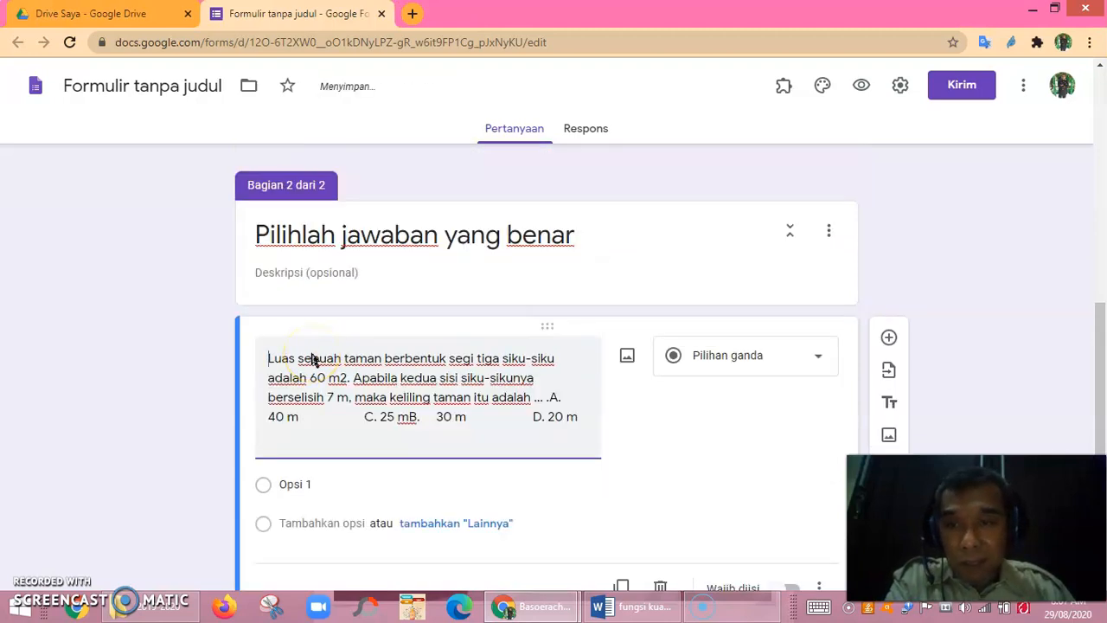
scroll(390, 447, "down", 1)
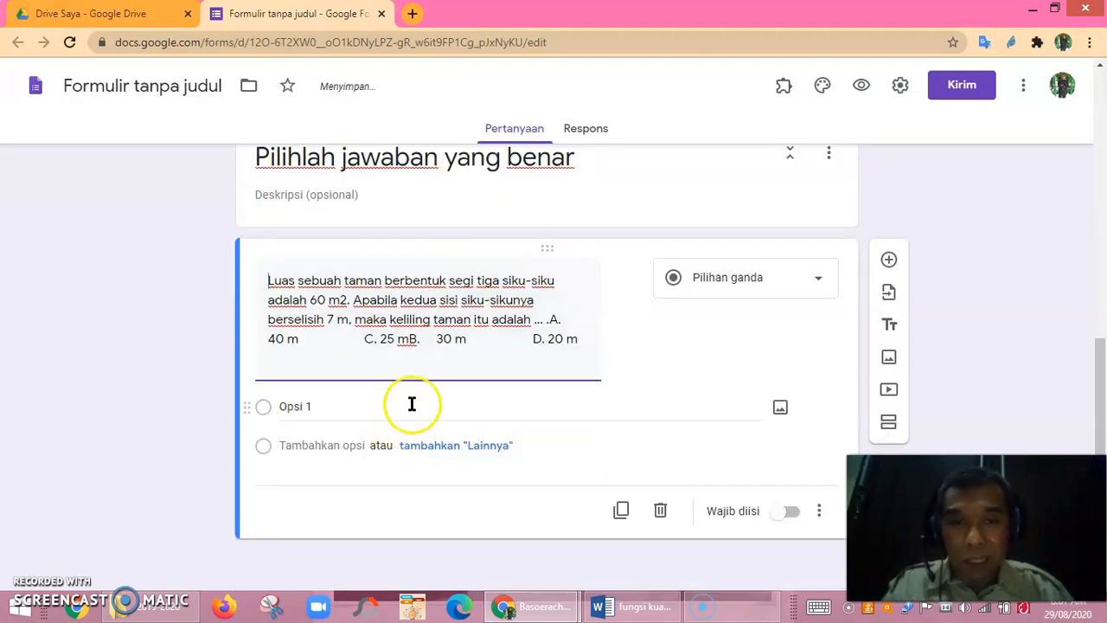
left_click_drag(266, 340, 301, 344)
right_click(302, 343)
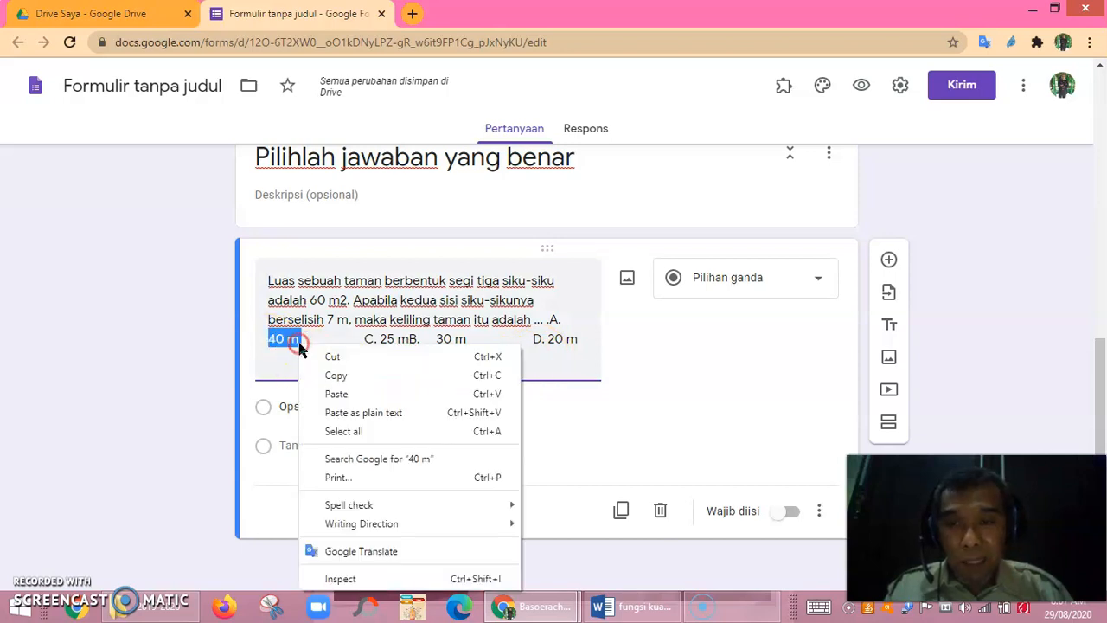
Make '40 m' the first answer option in place of Opsi 1.
left_click(338, 377)
left_click(309, 406)
right_click(304, 406)
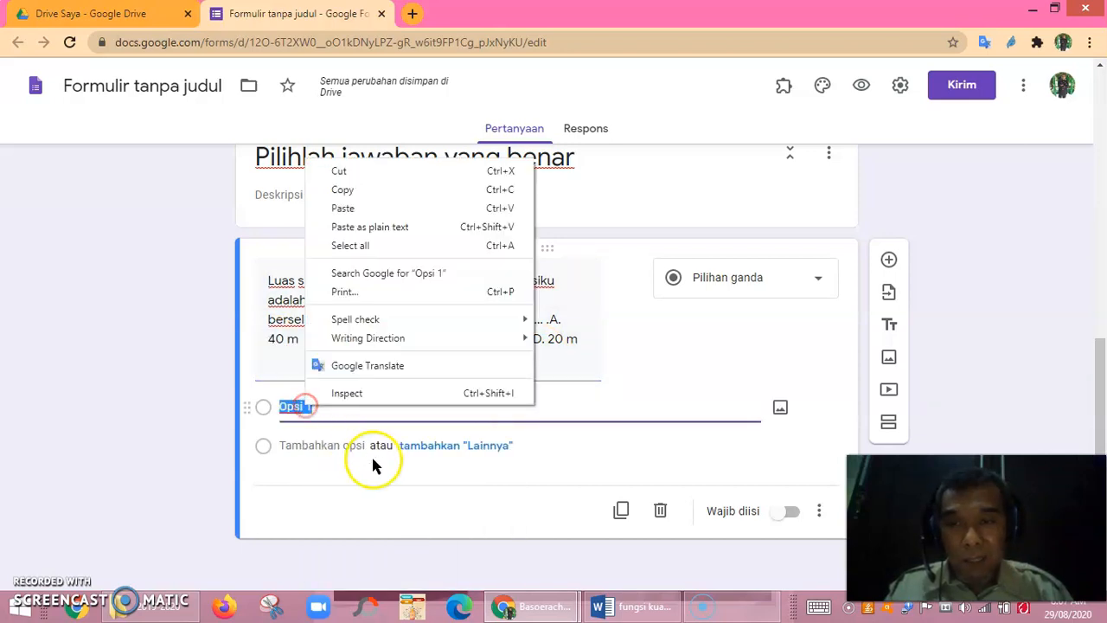
left_click(345, 212)
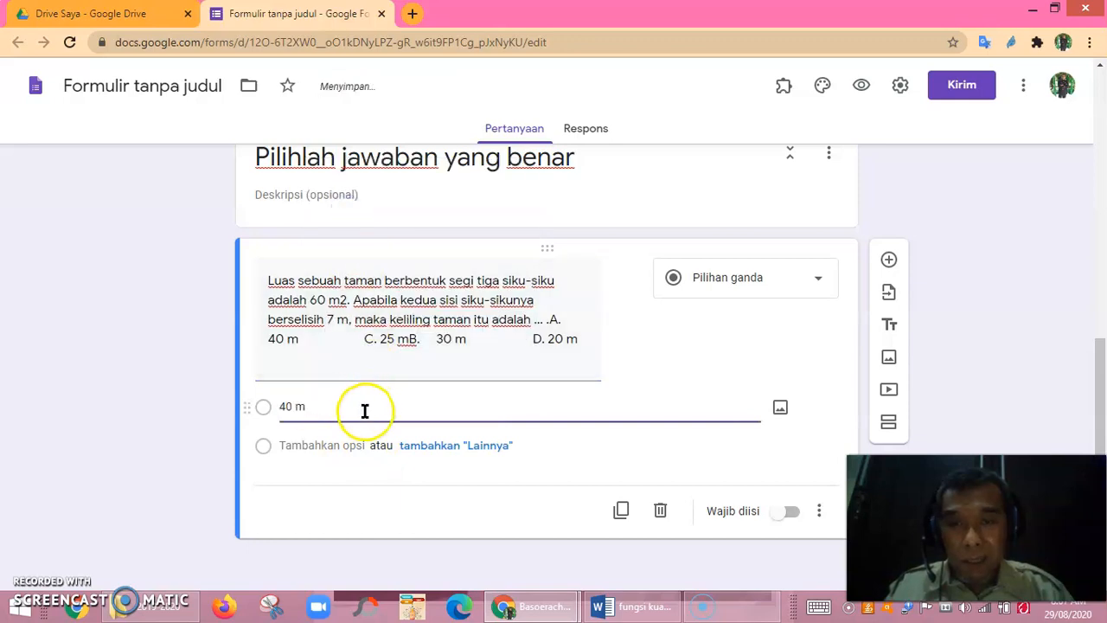
triple_click(555, 319)
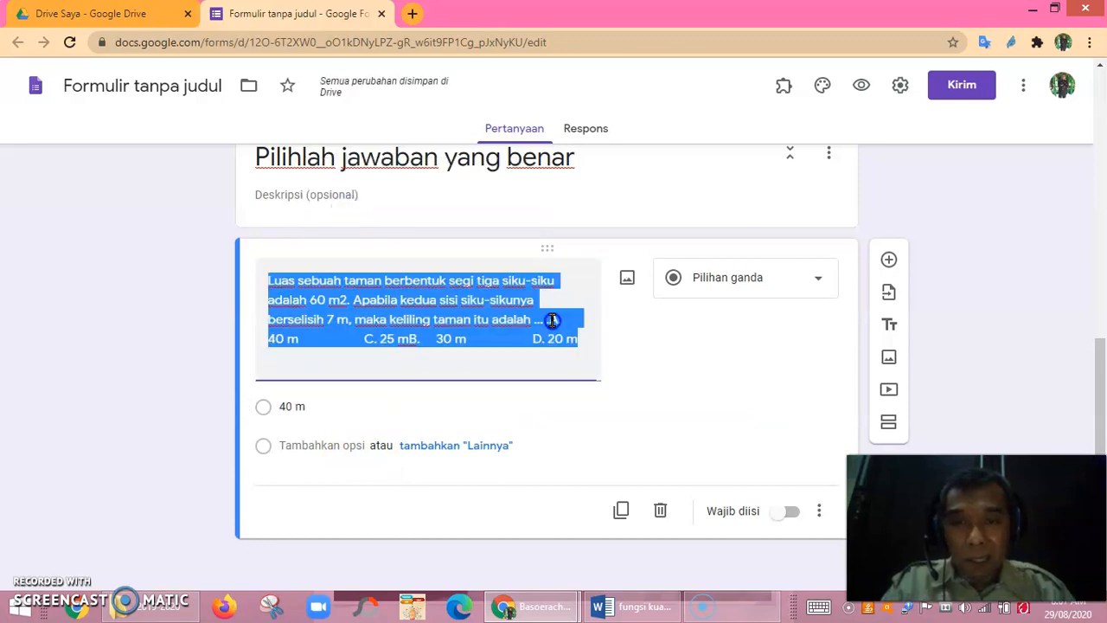
triple_click(302, 412)
left_click(317, 408)
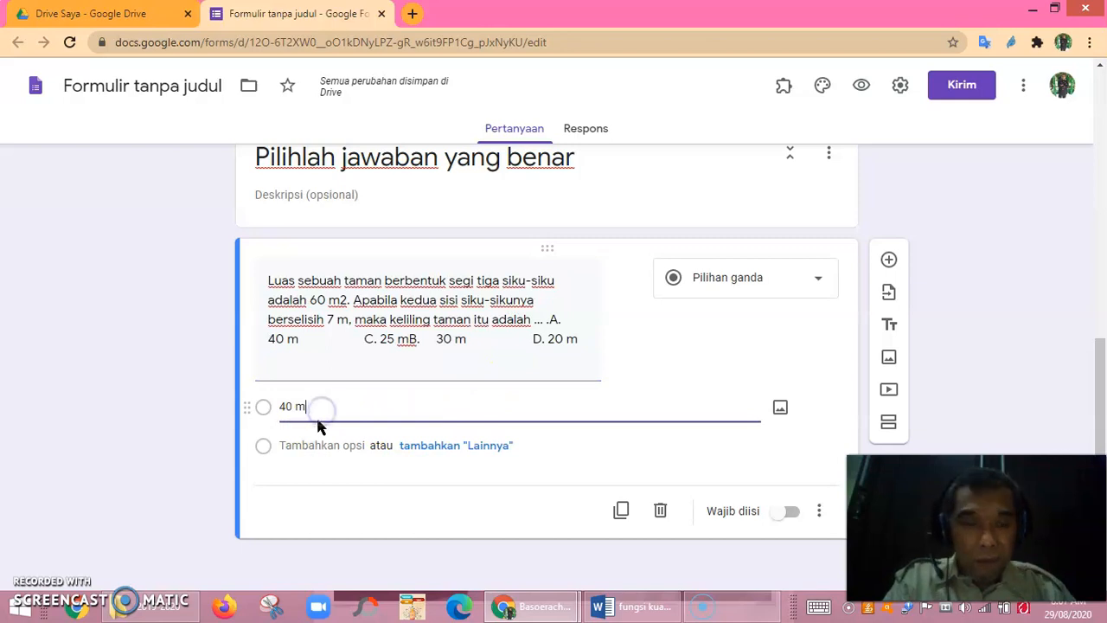
Add 25 m, 30 m and 20 m as the remaining answer options.
left_click(313, 445)
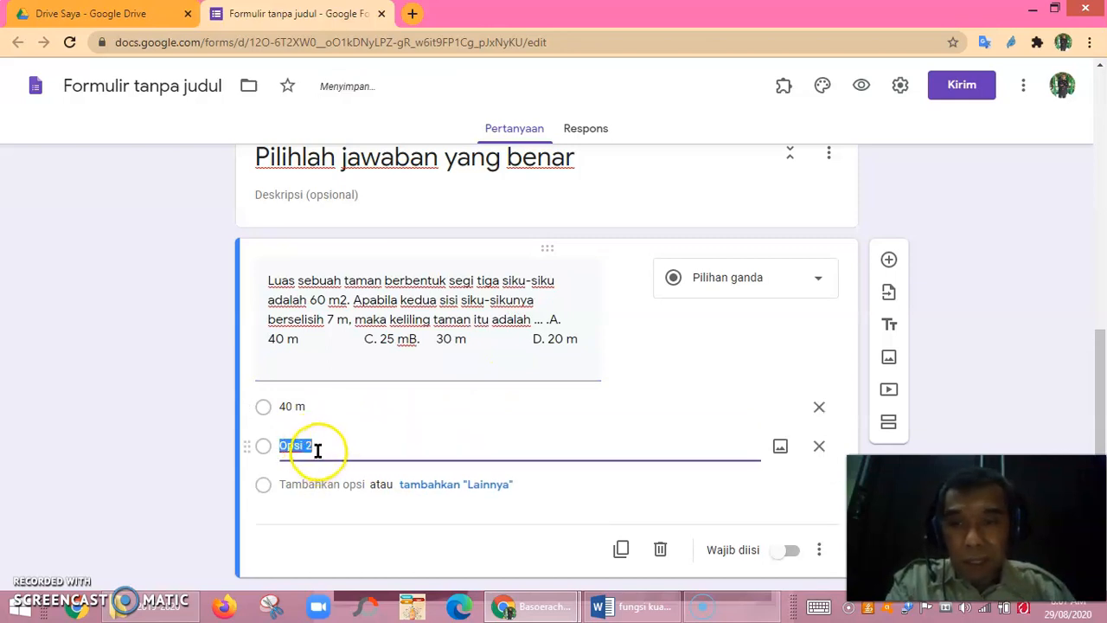
type("25")
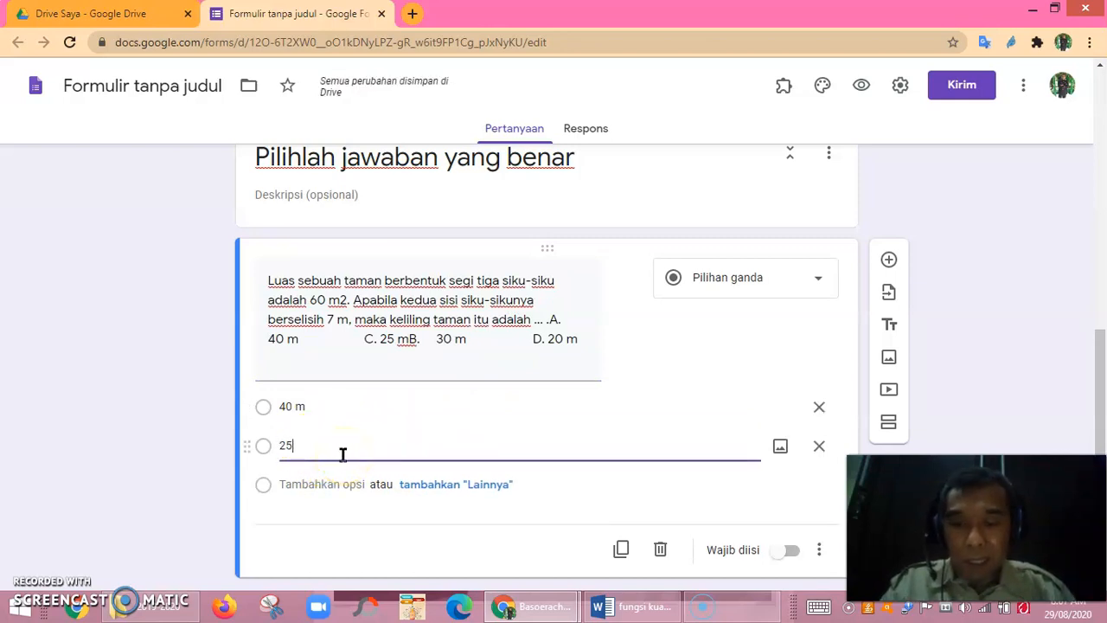
type(" m")
key("Return")
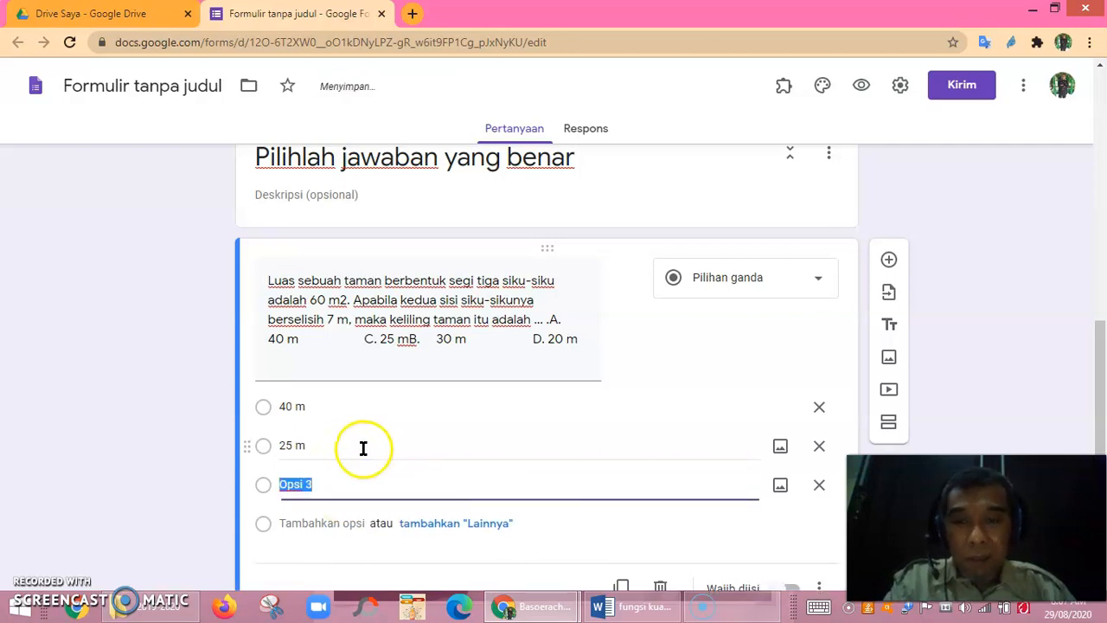
type("30 m")
key("Return")
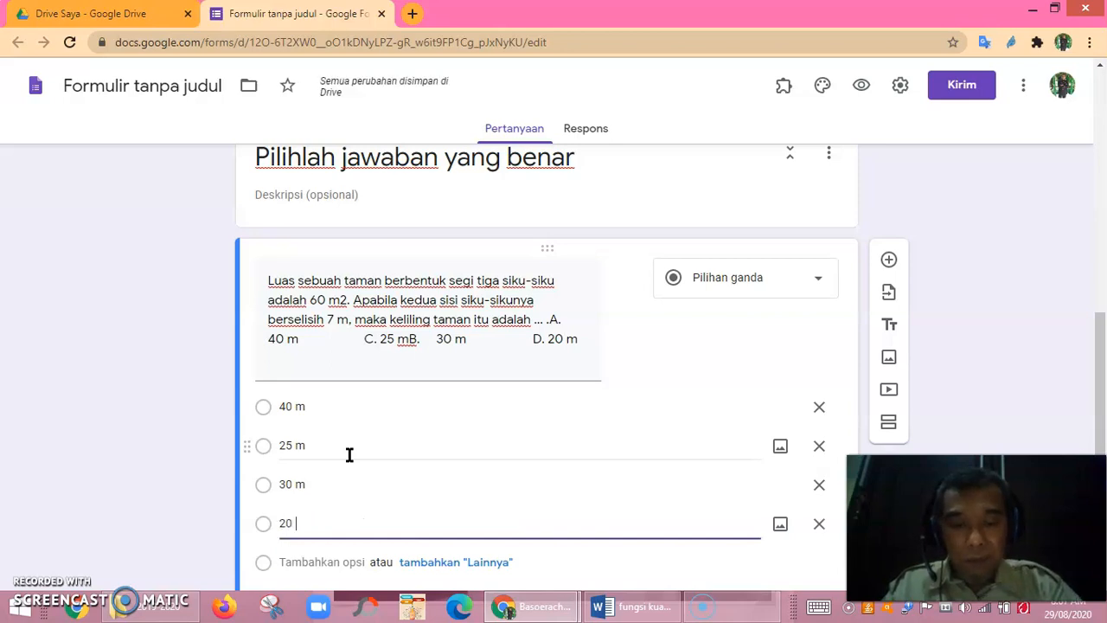
Delete the pasted choice list from the question text and open the form Settings.
triple_click(586, 341)
left_click(589, 341)
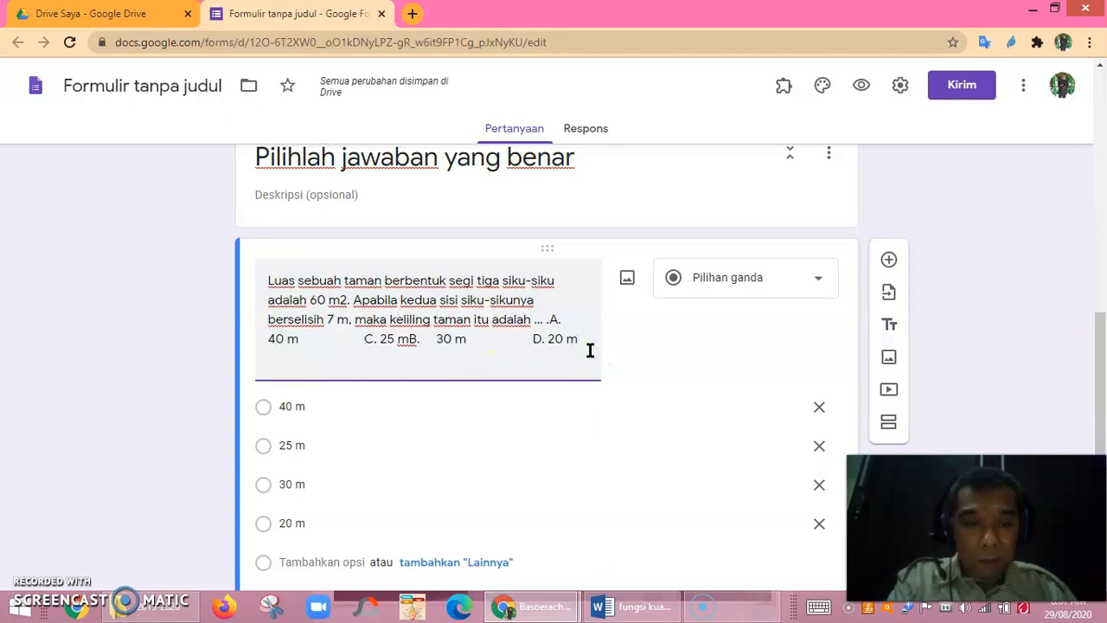
key("BackSpace")
key("BackSpace")
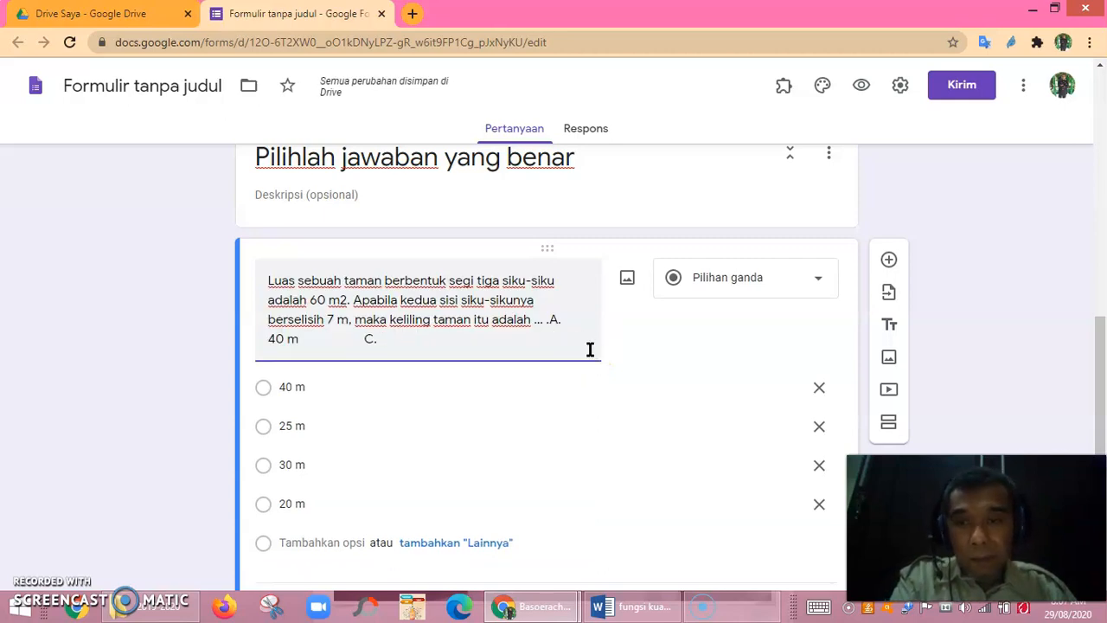
key("BackSpace")
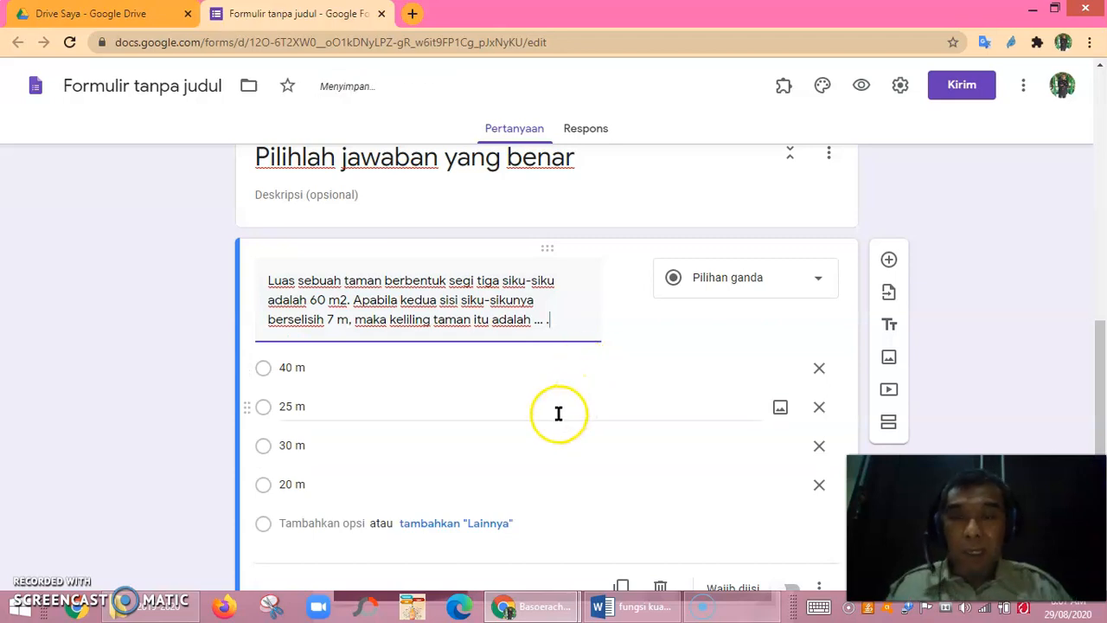
scroll(558, 414, "down", 1)
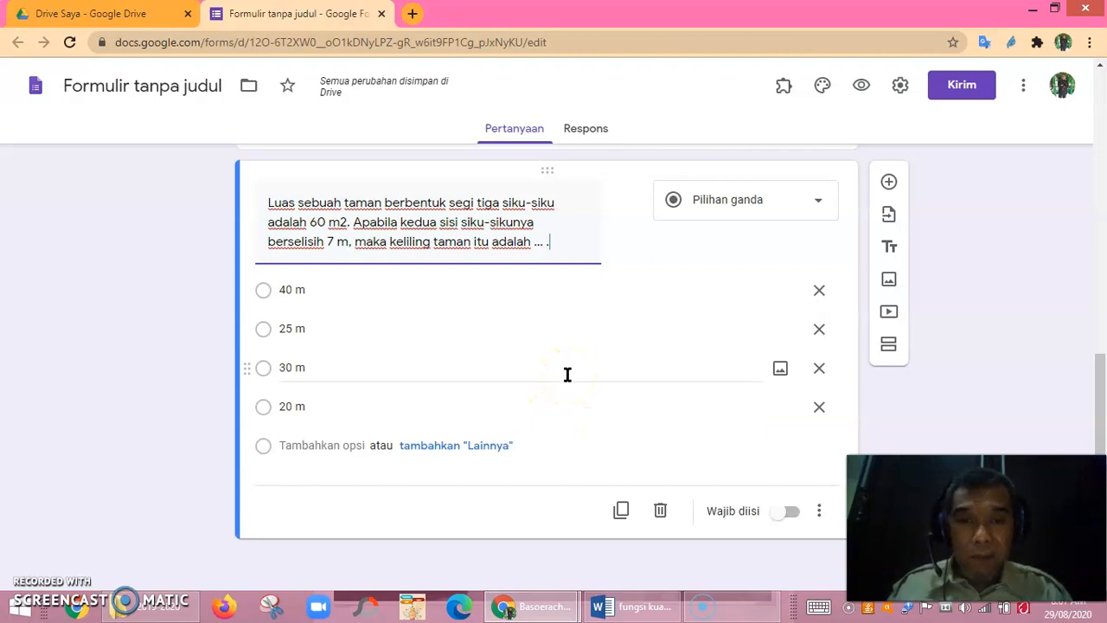
scroll(567, 380, "up", 7)
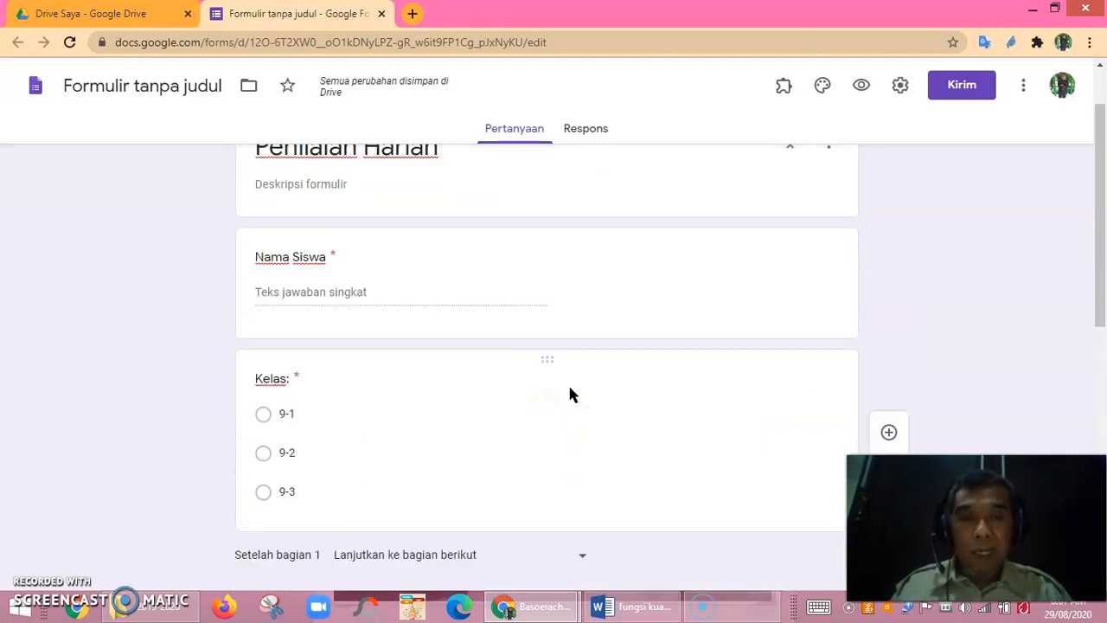
scroll(567, 382, "down", 4)
scroll(570, 391, "down", 4)
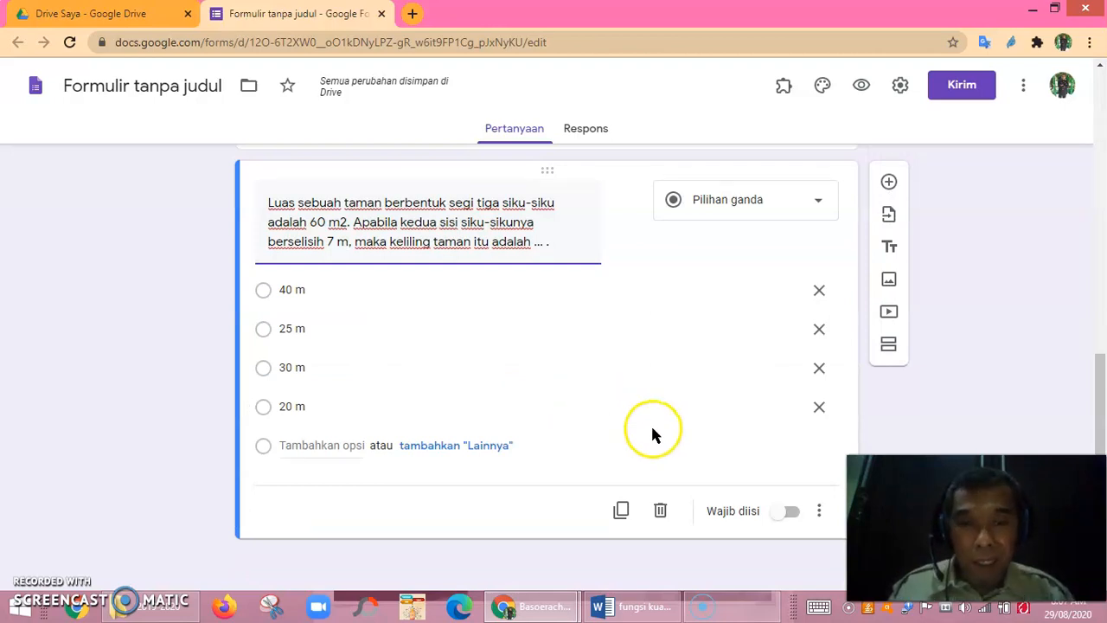
scroll(670, 364, "up", 3)
scroll(667, 364, "down", 3)
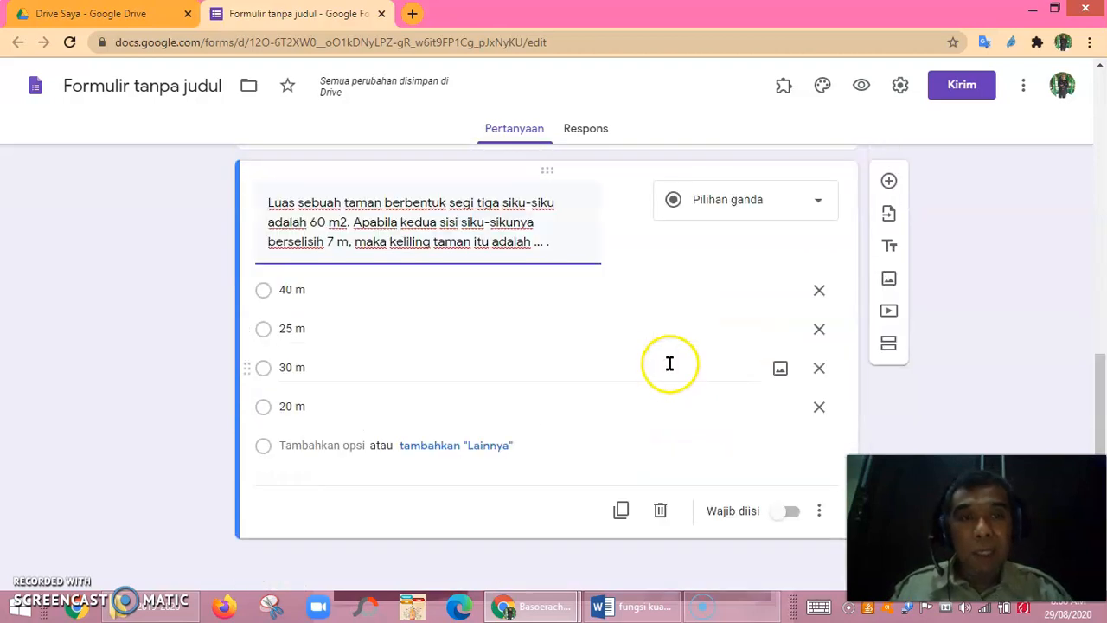
left_click(900, 90)
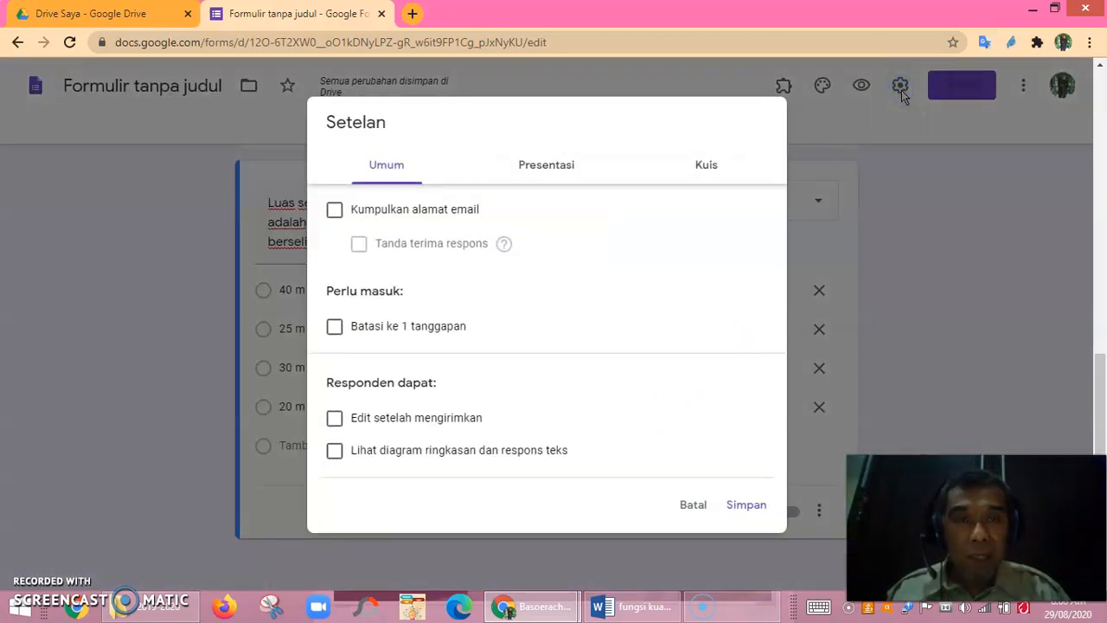
Turn on email collection and the 1-response limit, and turn off question-order shuffling.
left_click(335, 330)
left_click(335, 209)
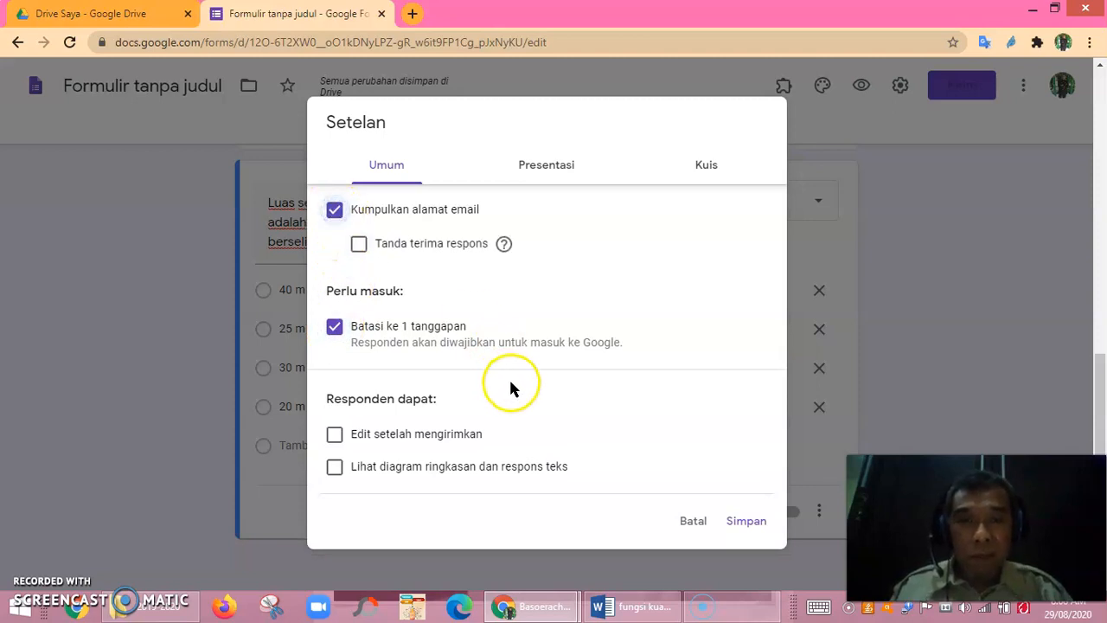
left_click(554, 170)
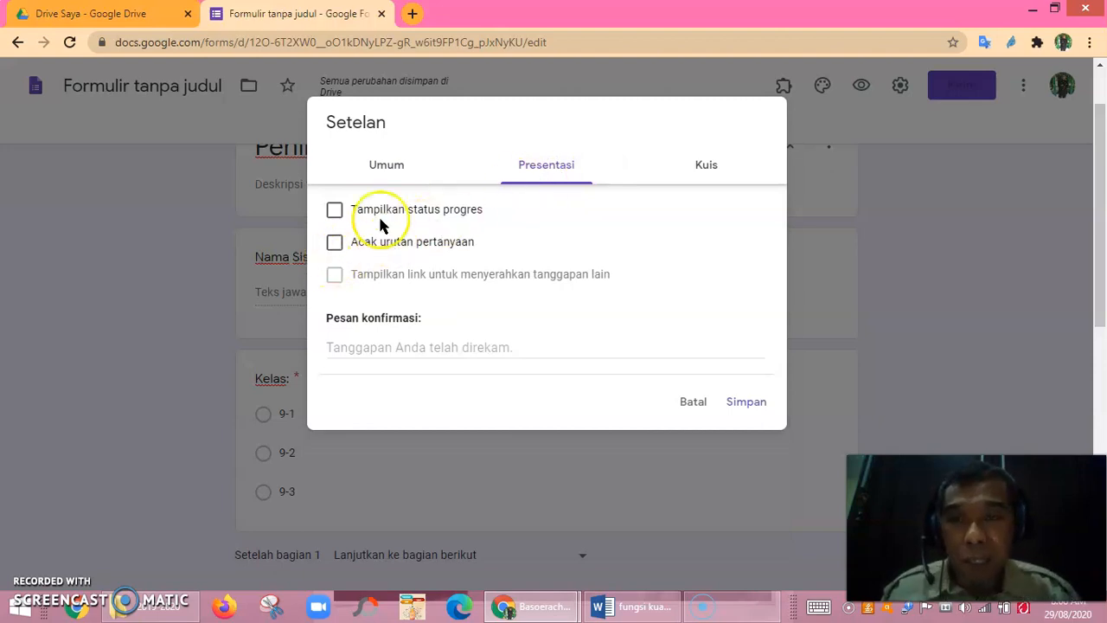
left_click(335, 249)
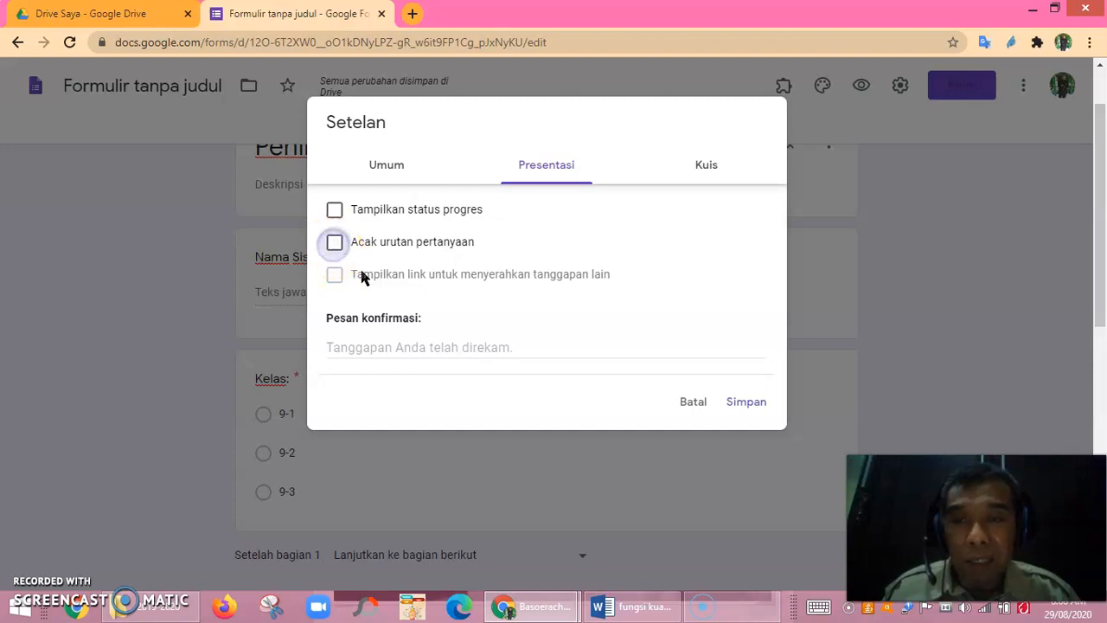
left_click(709, 173)
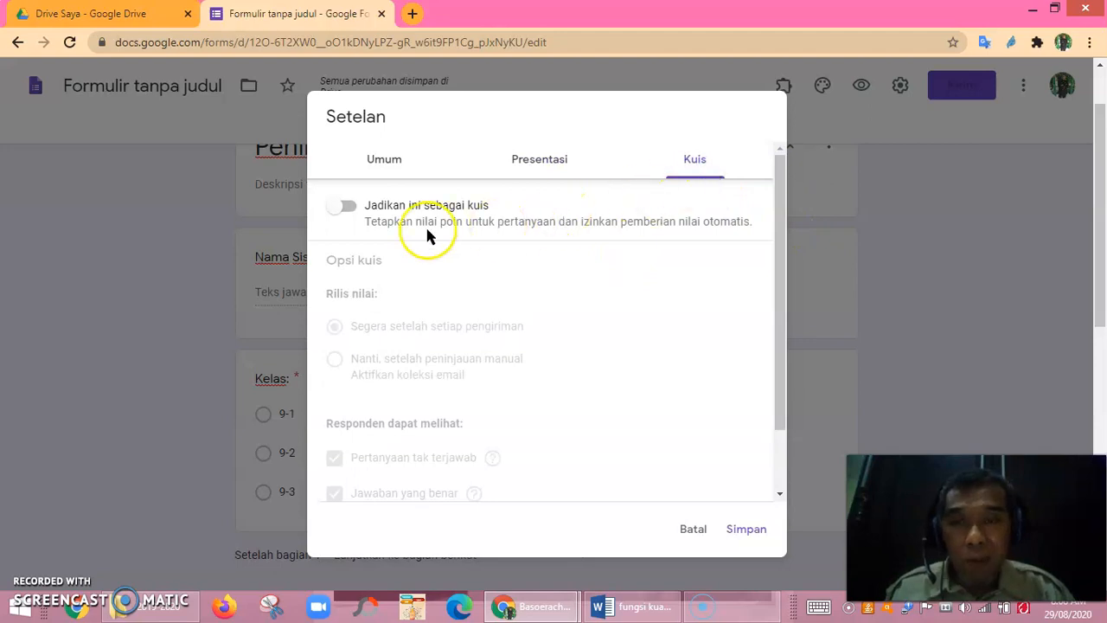
Make the form a quiz with manual-review grade release, hiding missed questions, correct answers and point values.
left_click(354, 212)
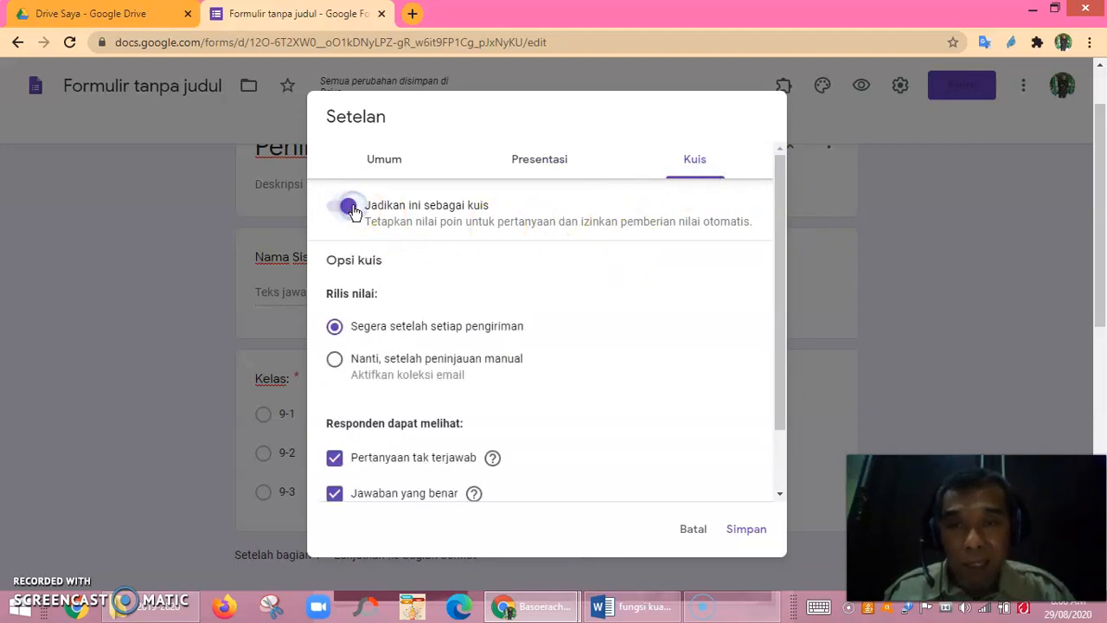
scroll(470, 287, "down", 2)
scroll(470, 288, "up", 2)
scroll(470, 289, "down", 1)
scroll(470, 289, "down", 1)
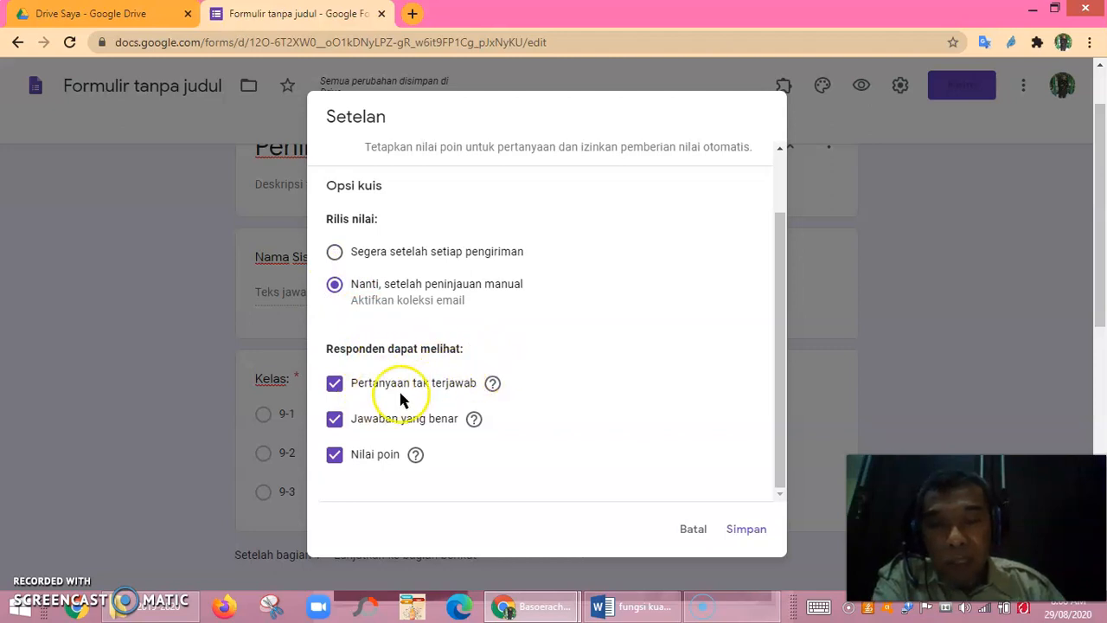
left_click(335, 387)
left_click(336, 425)
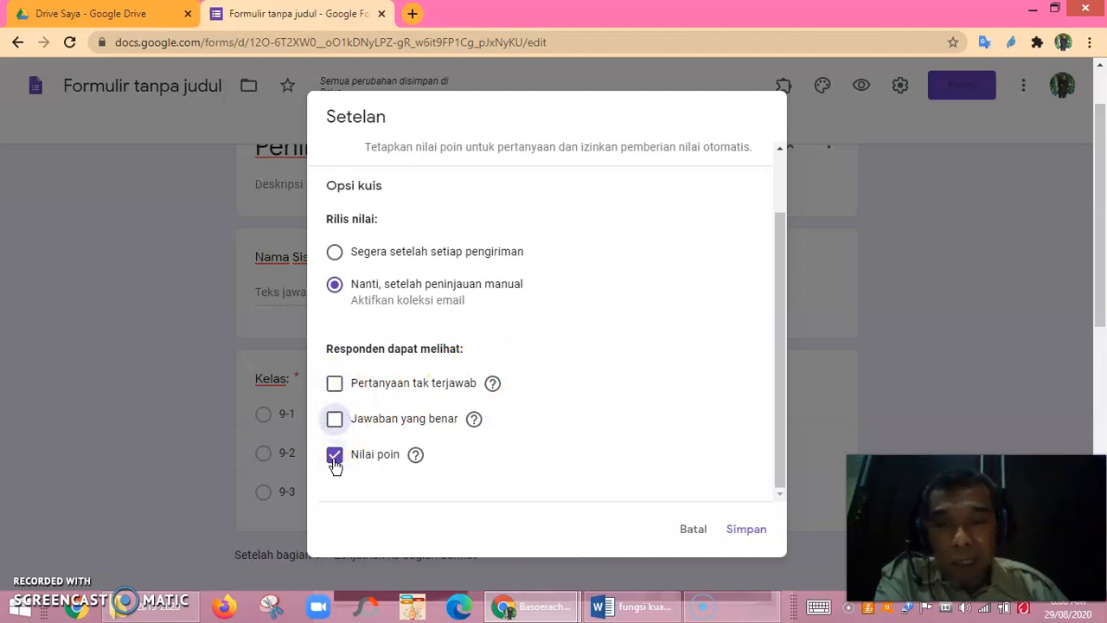
left_click(335, 457)
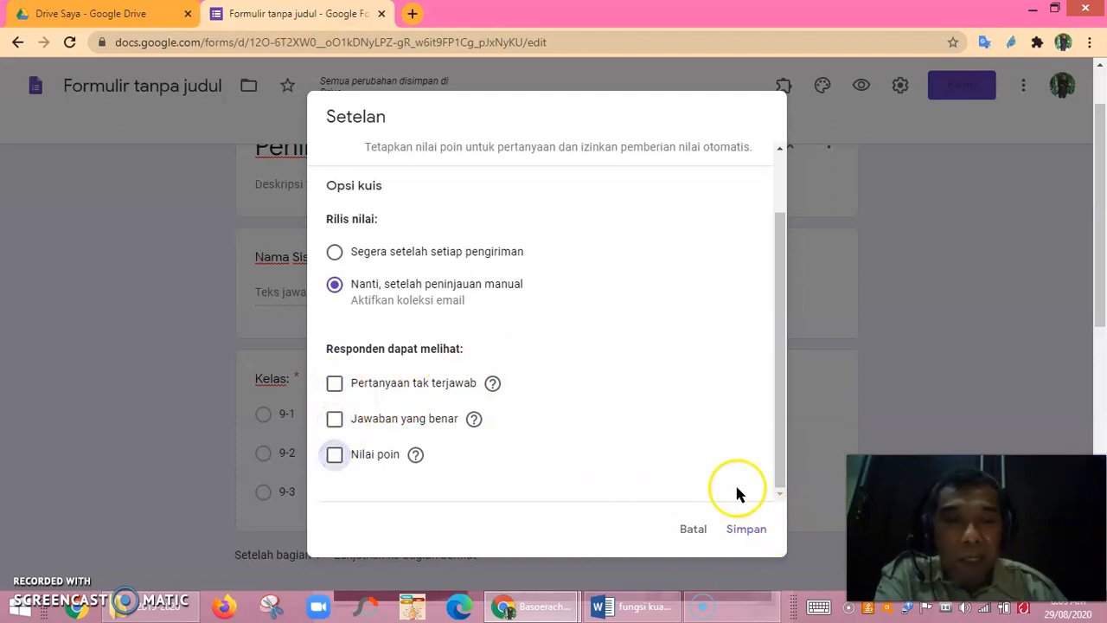
left_click(746, 529)
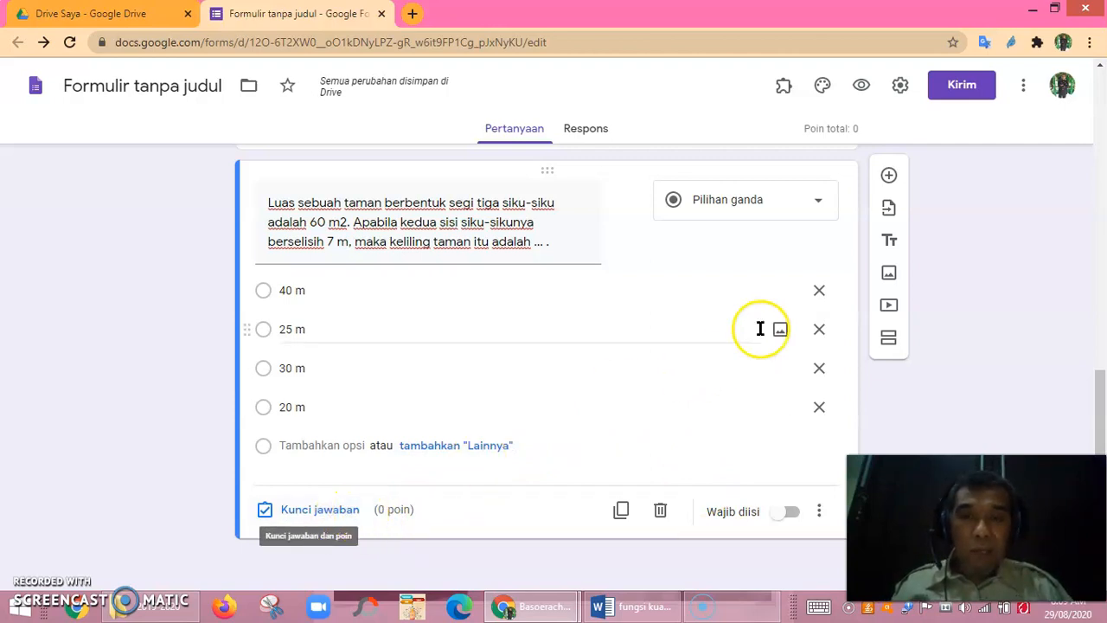
In the garden question's answer key, set 20 points and mark 25 m as correct.
left_click(338, 517)
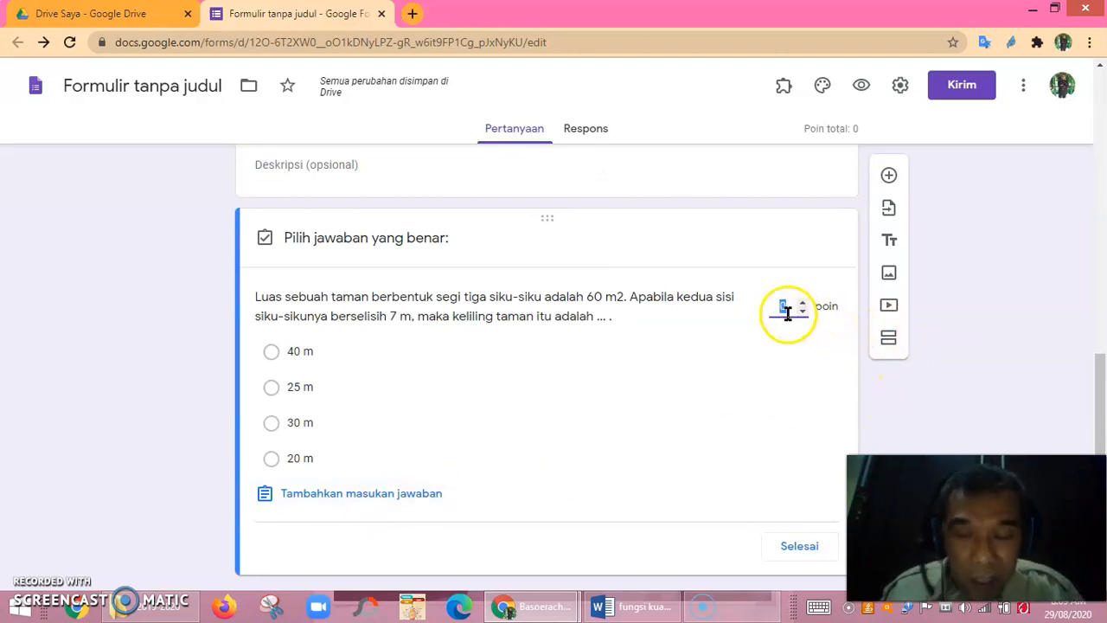
type("20")
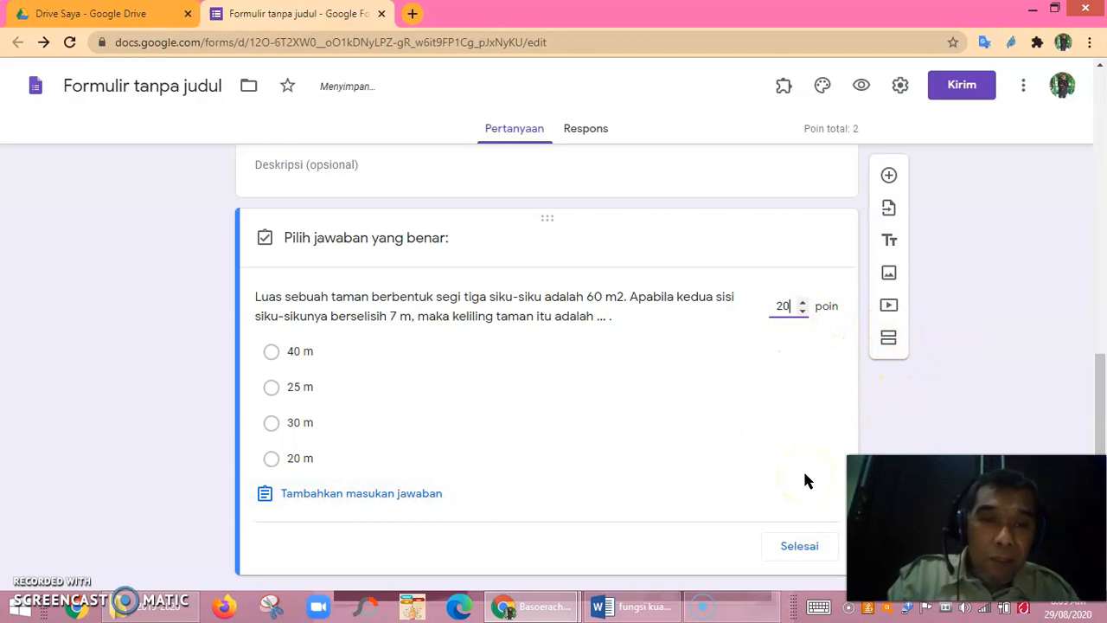
scroll(654, 451, "down", 1)
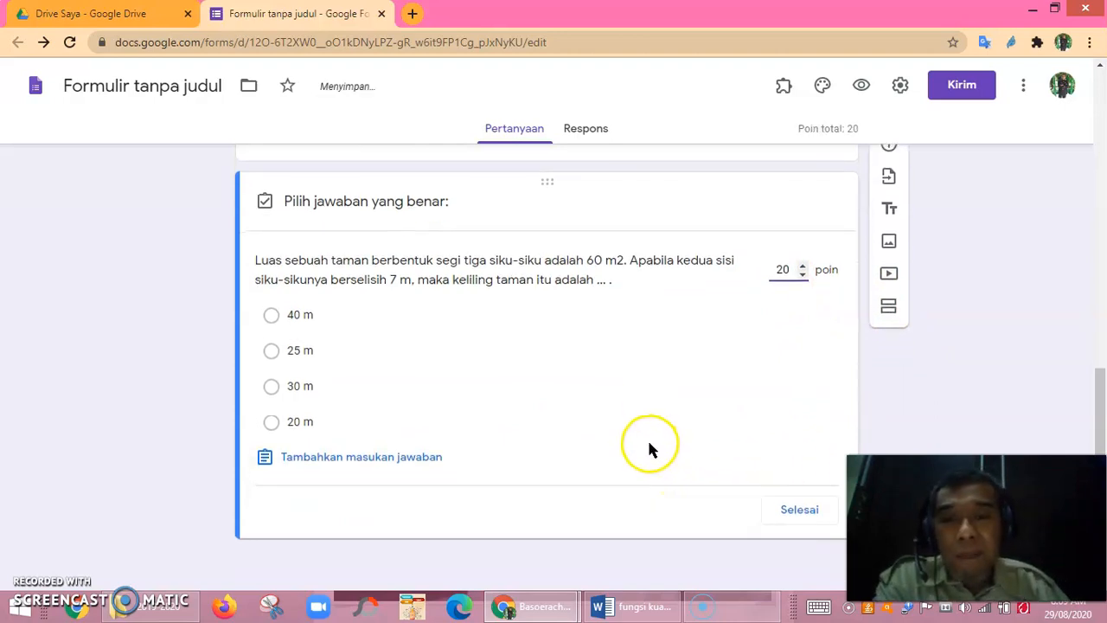
left_click(799, 516)
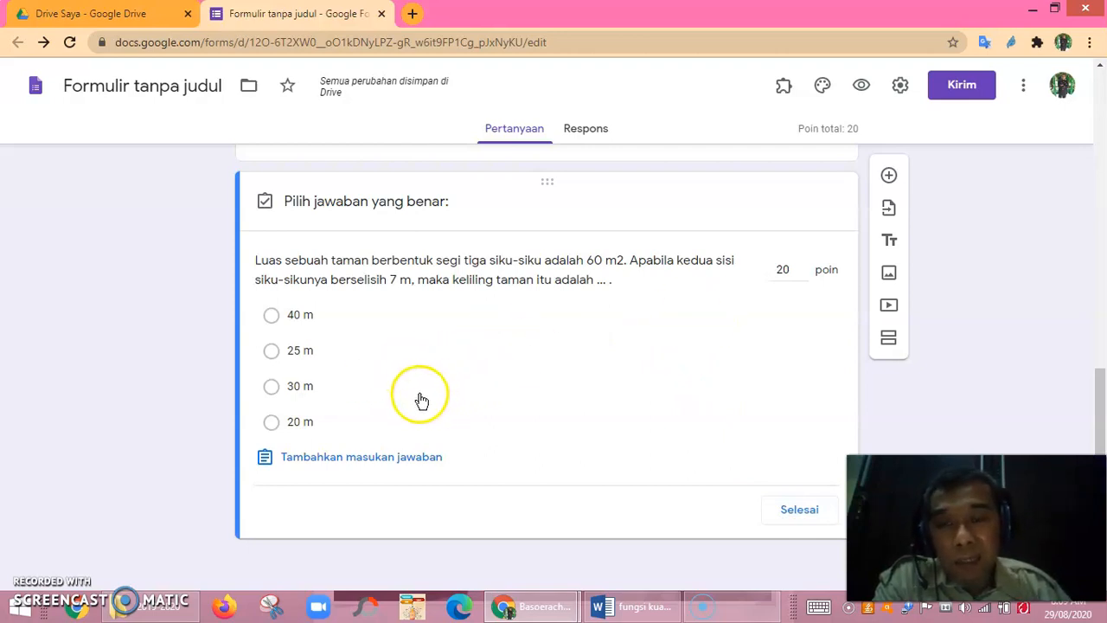
left_click(274, 357)
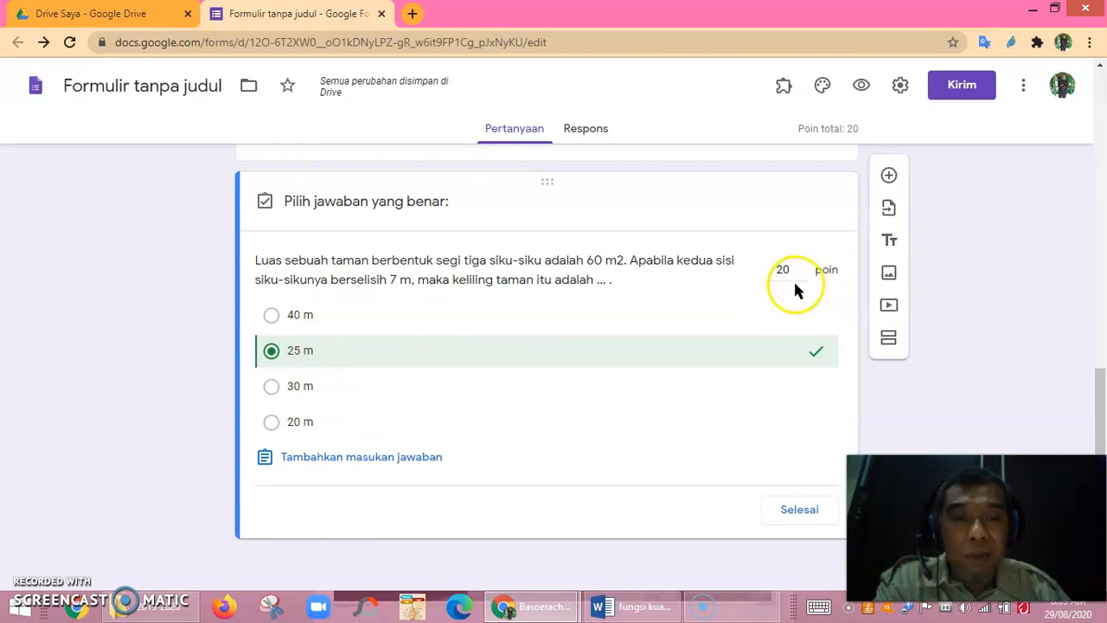
left_click(799, 515)
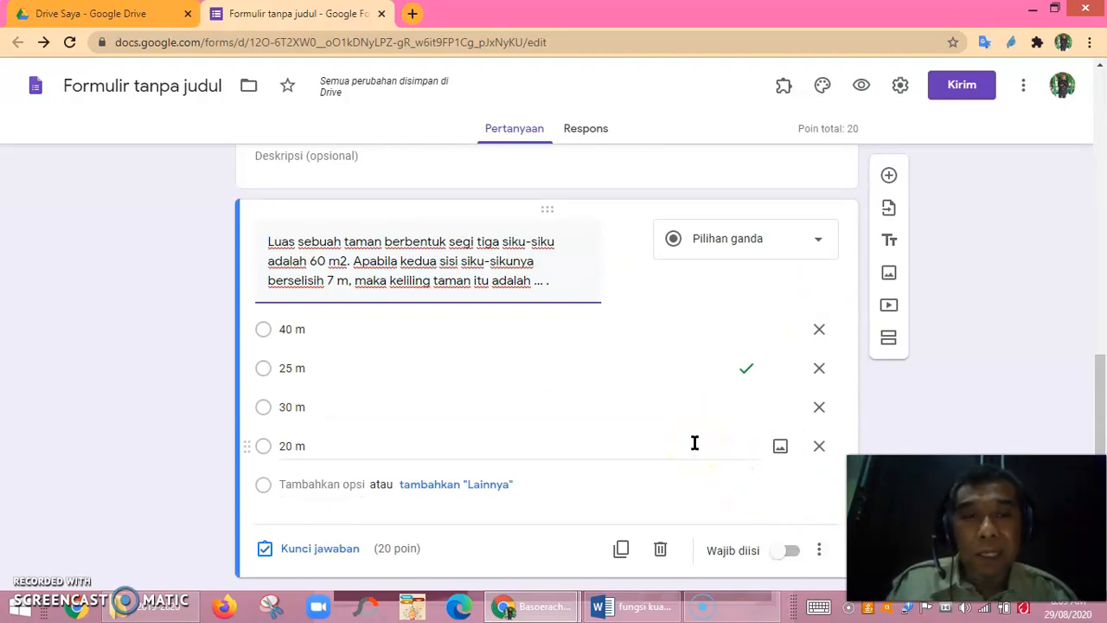
scroll(694, 443, "up", 3)
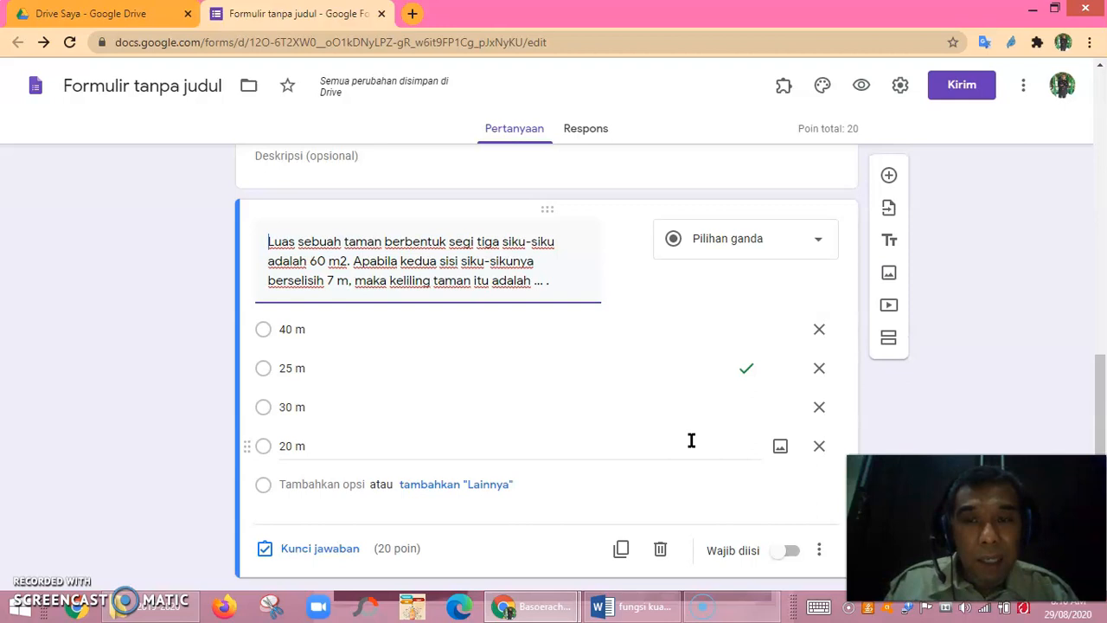
scroll(691, 440, "down", 1)
scroll(697, 447, "up", 4)
scroll(697, 445, "down", 4)
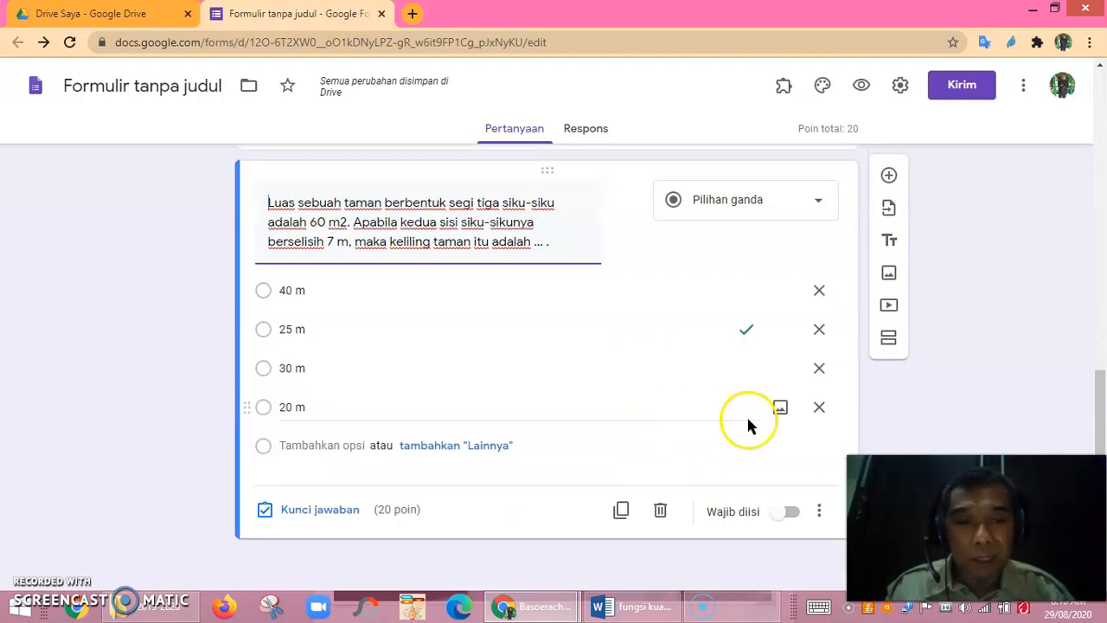
Add a question reading 'Luas segitiga yang alasnya 10 cm dan tinggi 6 cm adalah'.
left_click(889, 177)
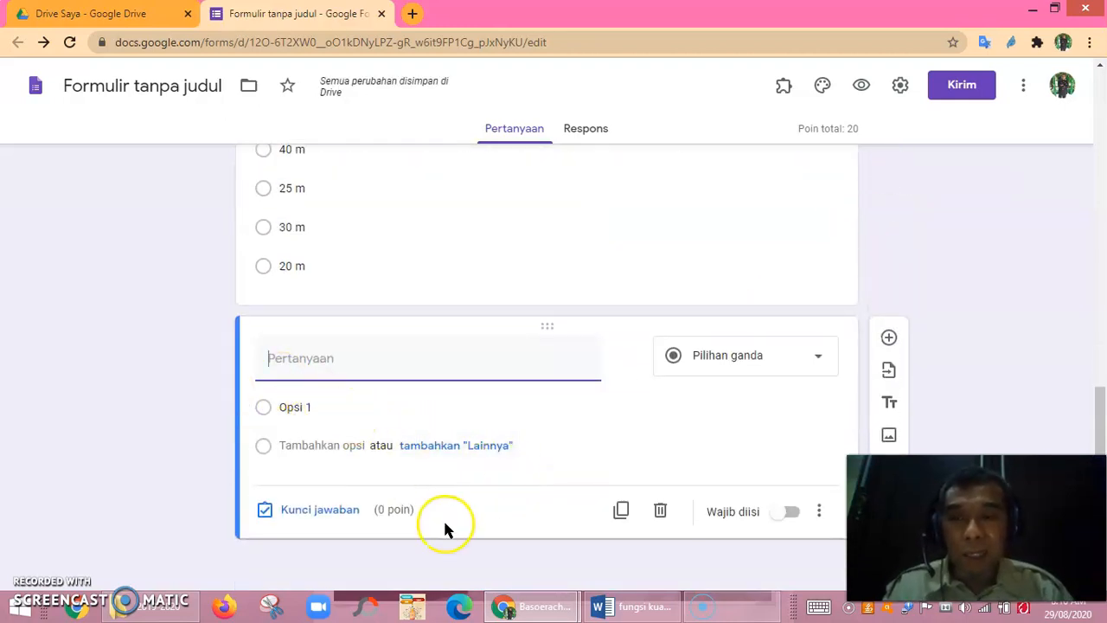
type("L")
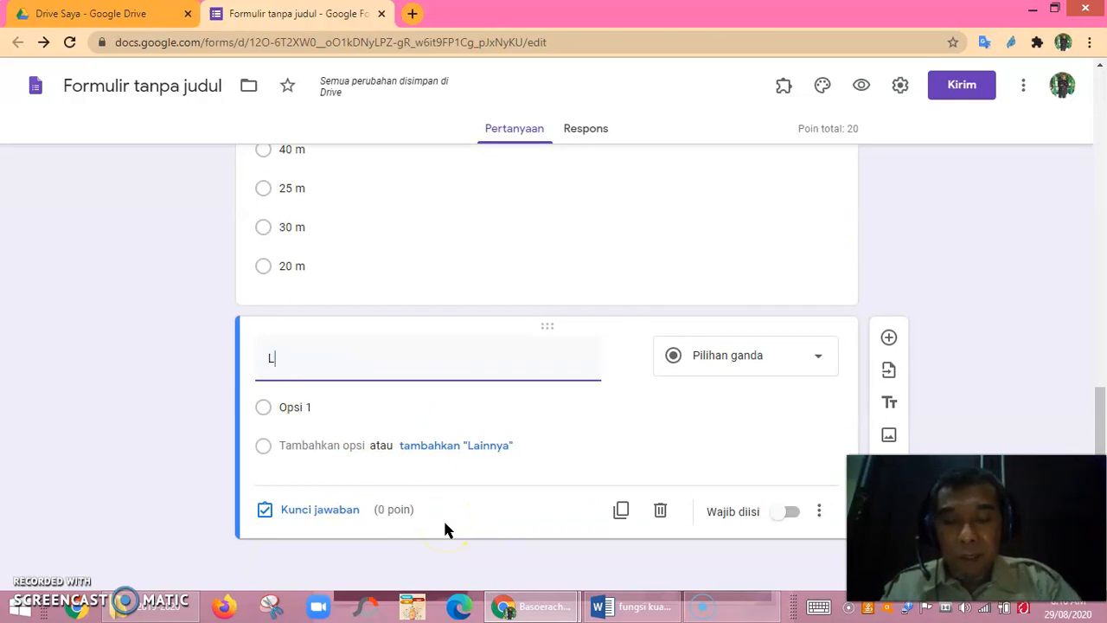
type("uas segitiga ")
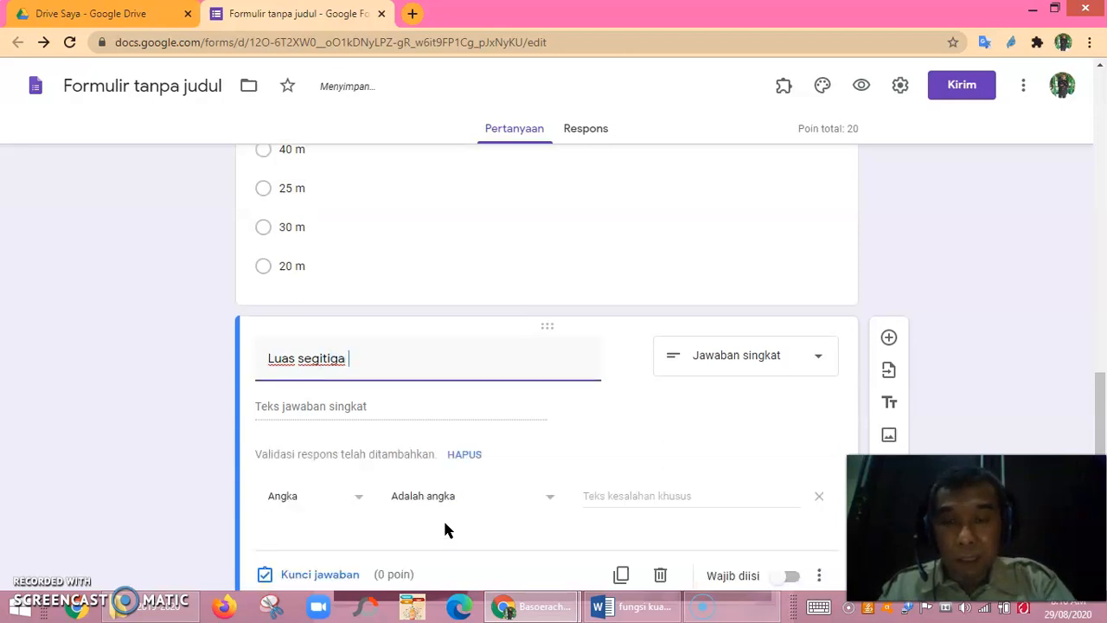
type("yang ala")
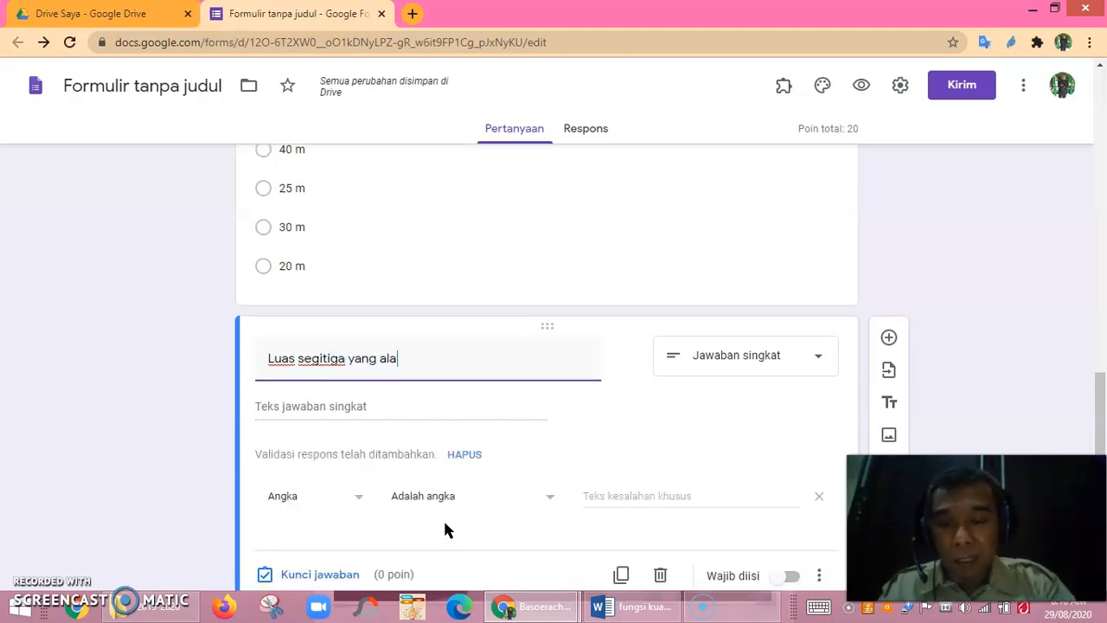
type("snya 1")
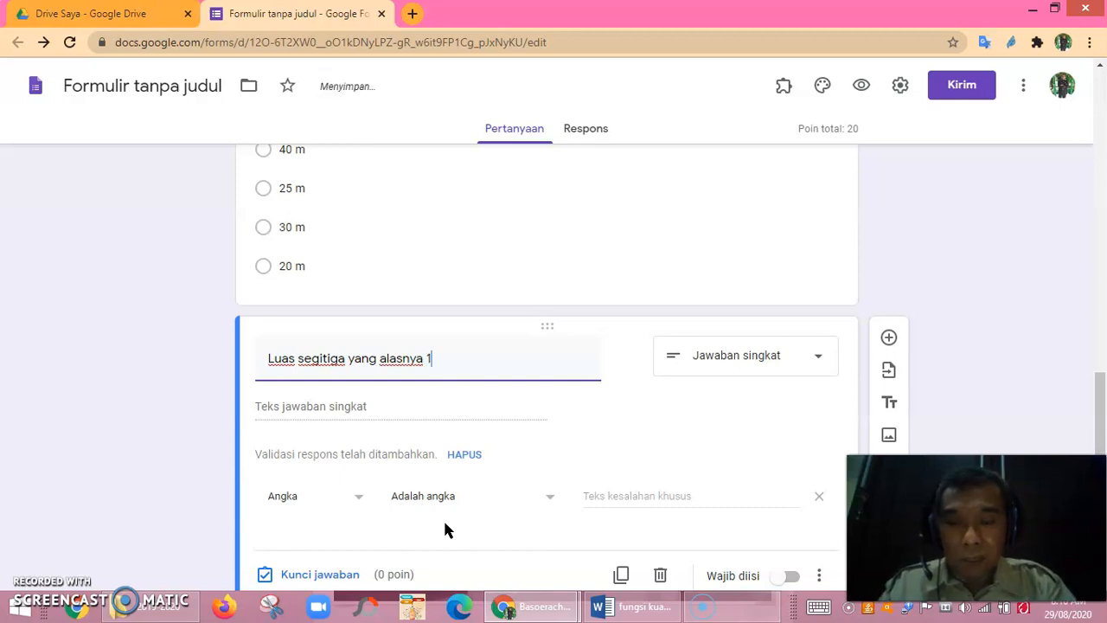
type("0 cm dan ti")
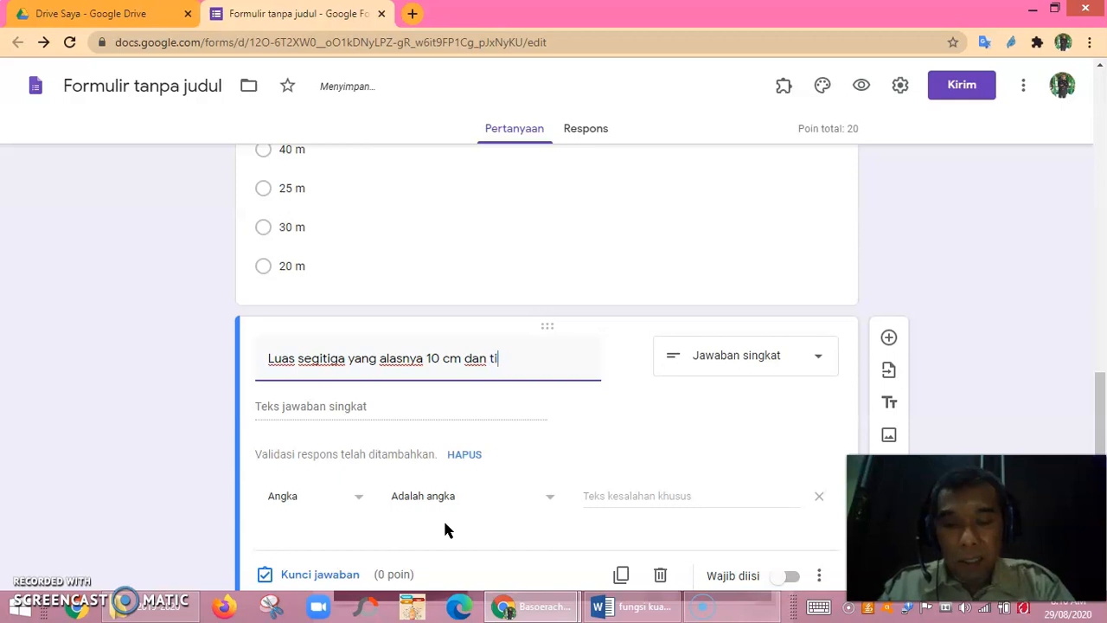
type("nggi ")
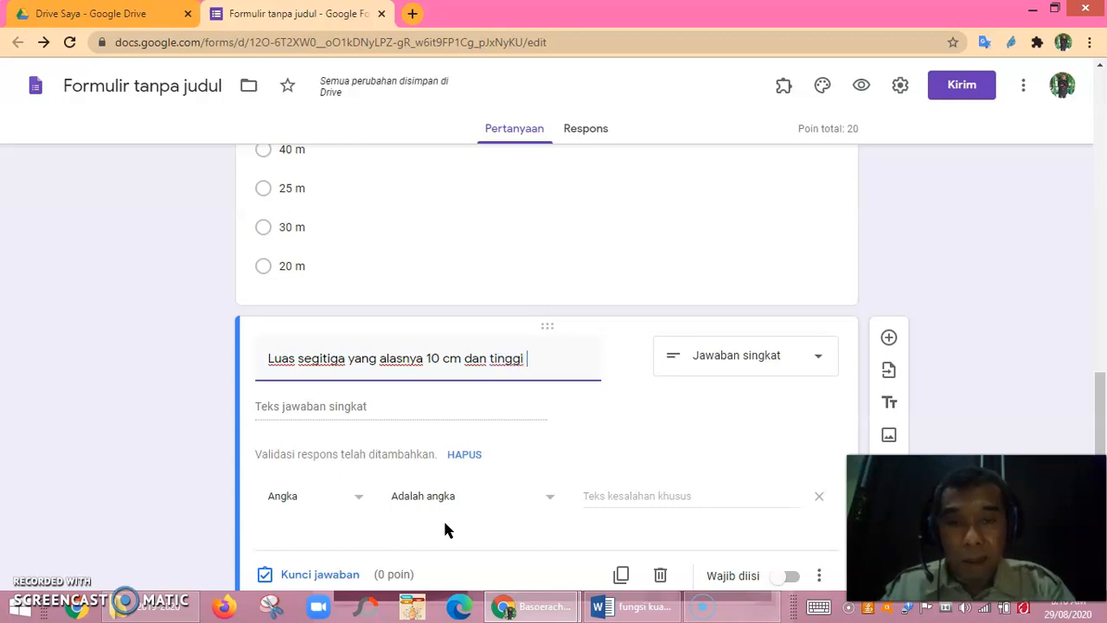
type("6")
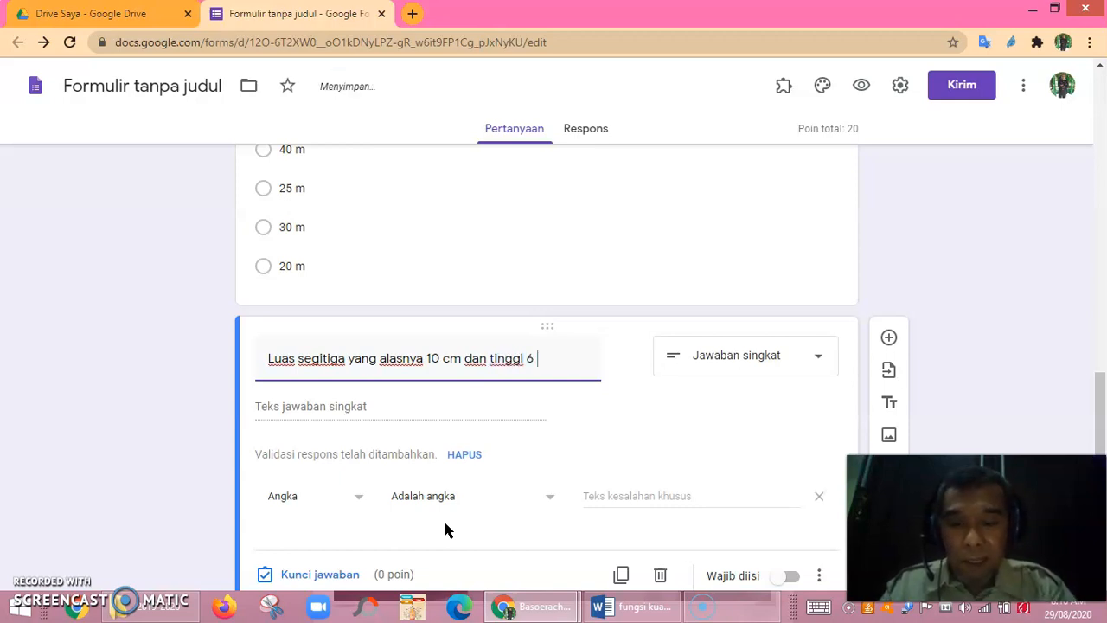
type(" cm adal")
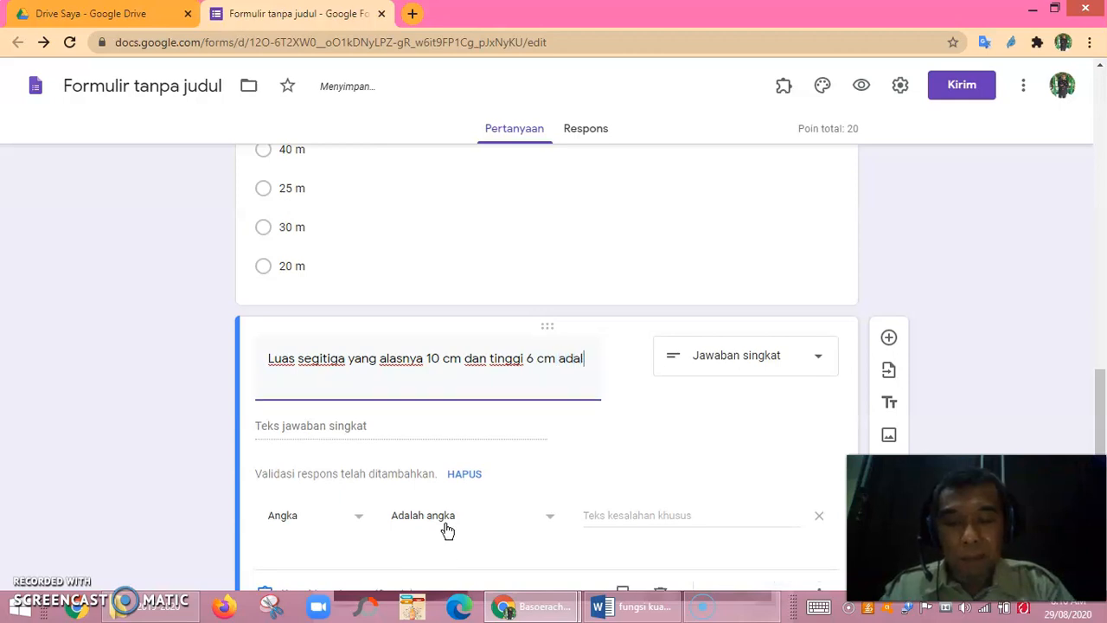
type("ah ....")
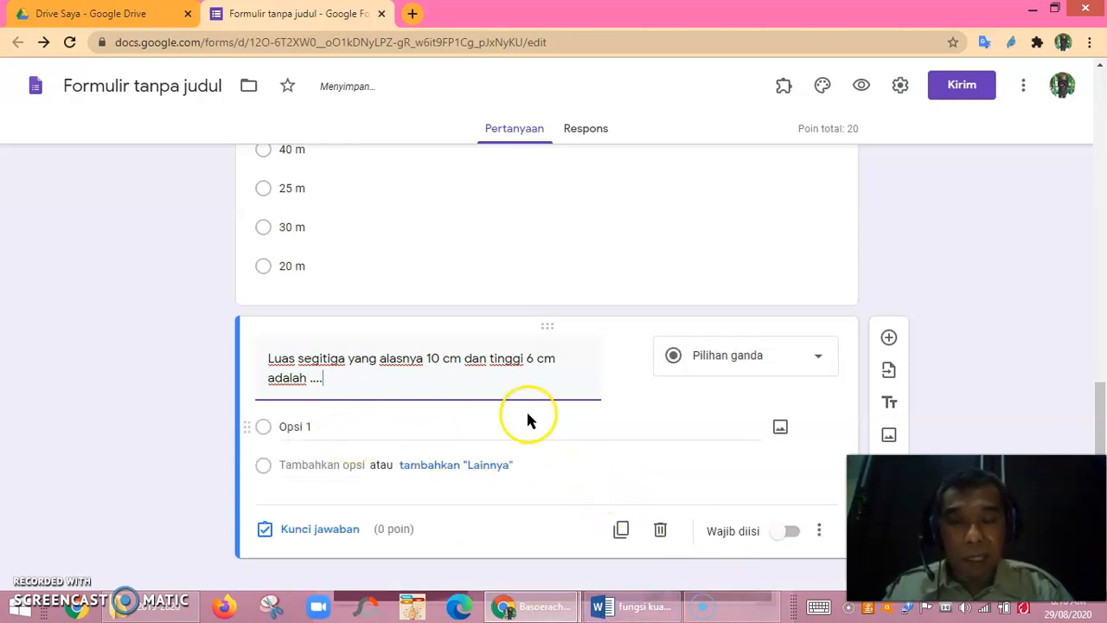
left_click(295, 406)
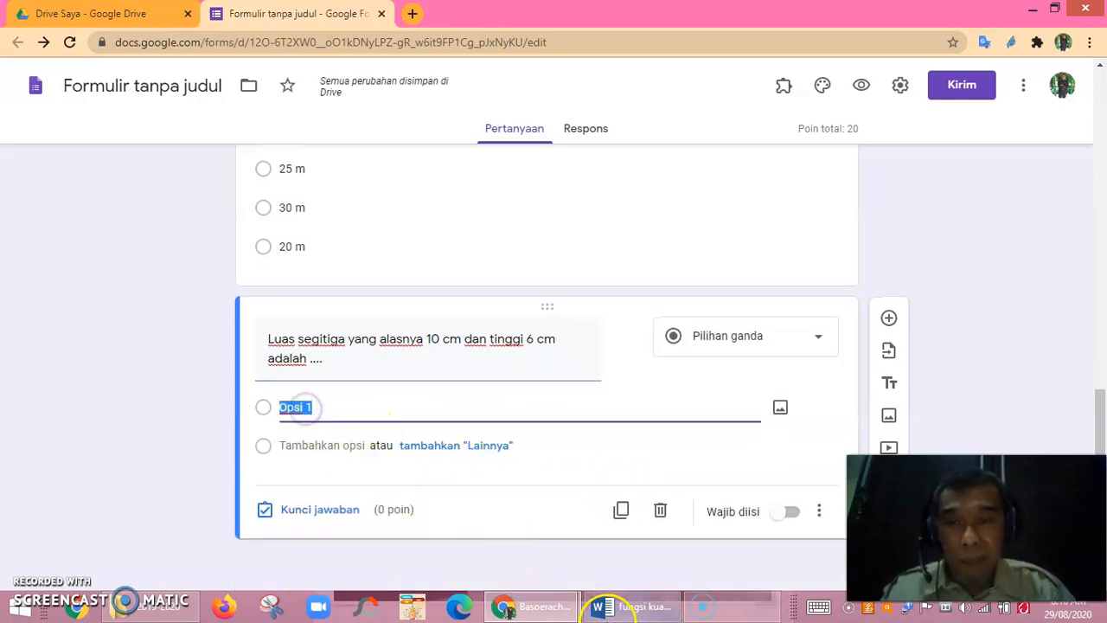
Replace the first option's placeholder with 60 cm2.
left_click(664, 608)
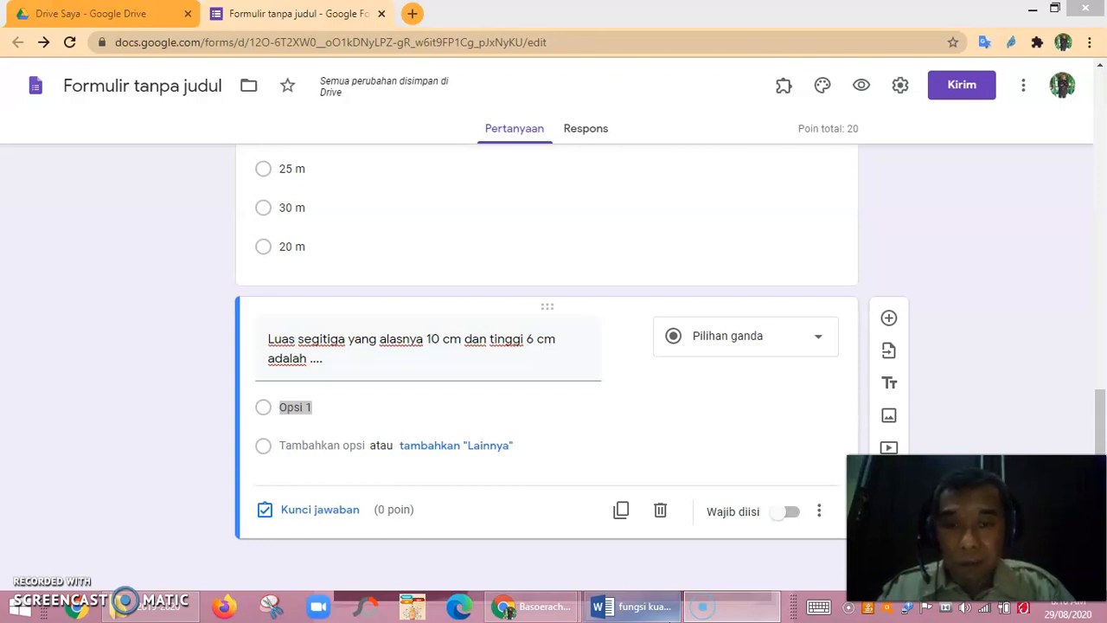
left_click(317, 408)
left_click_drag(318, 409, 247, 421)
left_click(701, 609)
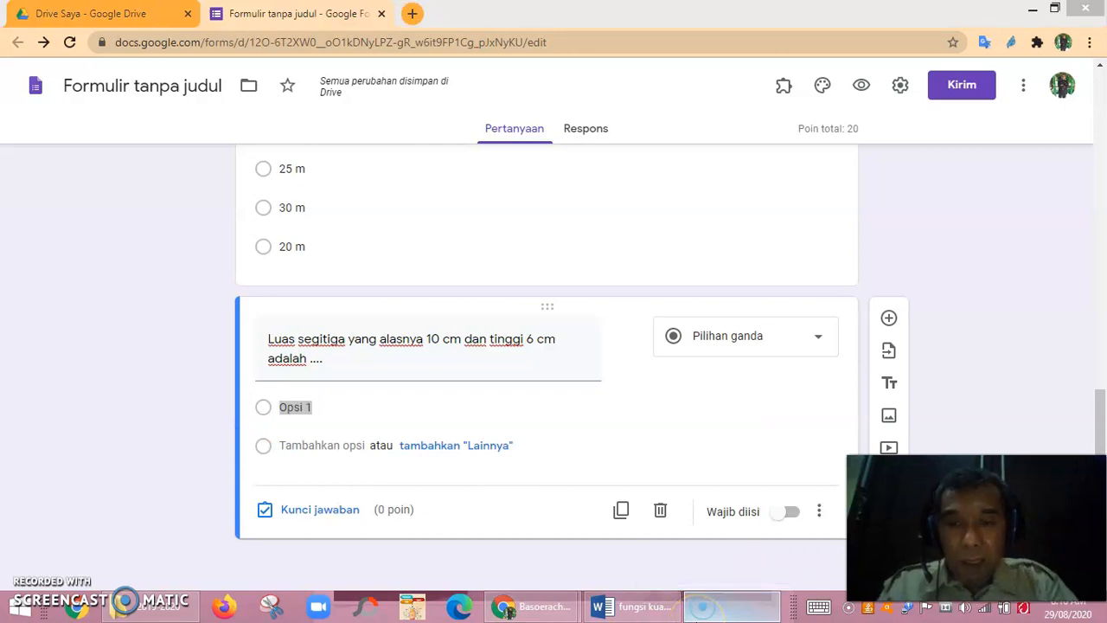
left_click(285, 408)
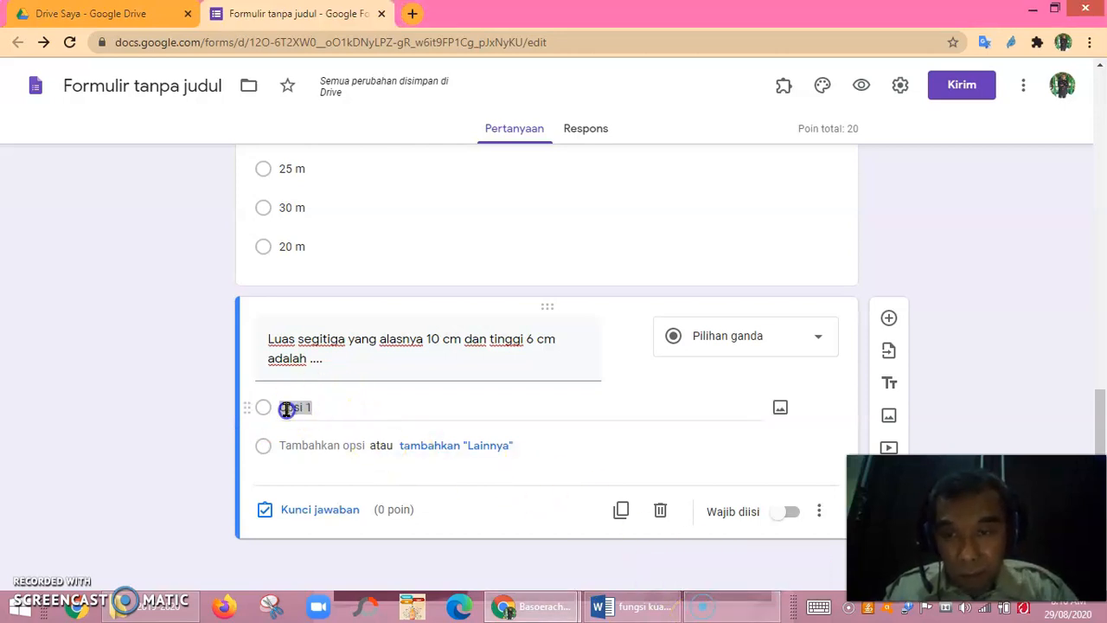
left_click_drag(277, 412, 317, 428)
type("60 cm 2")
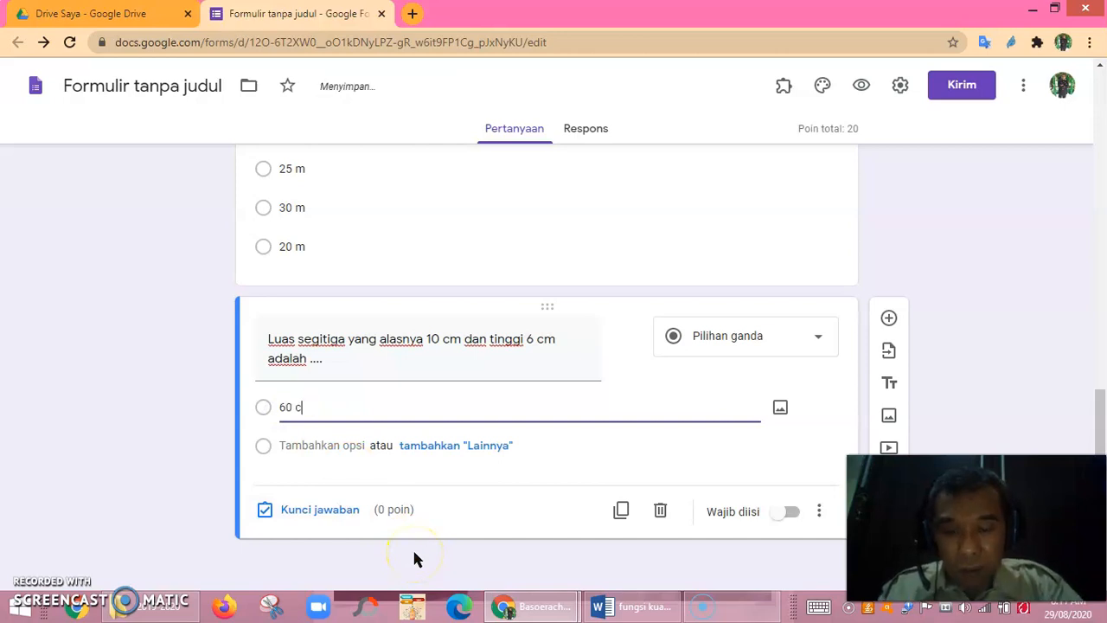
key("BackSpace")
key("BackSpace")
type("2")
Add the remaining answer choices 50 cm2, 40 cm2 and 30 cm2.
key("Return")
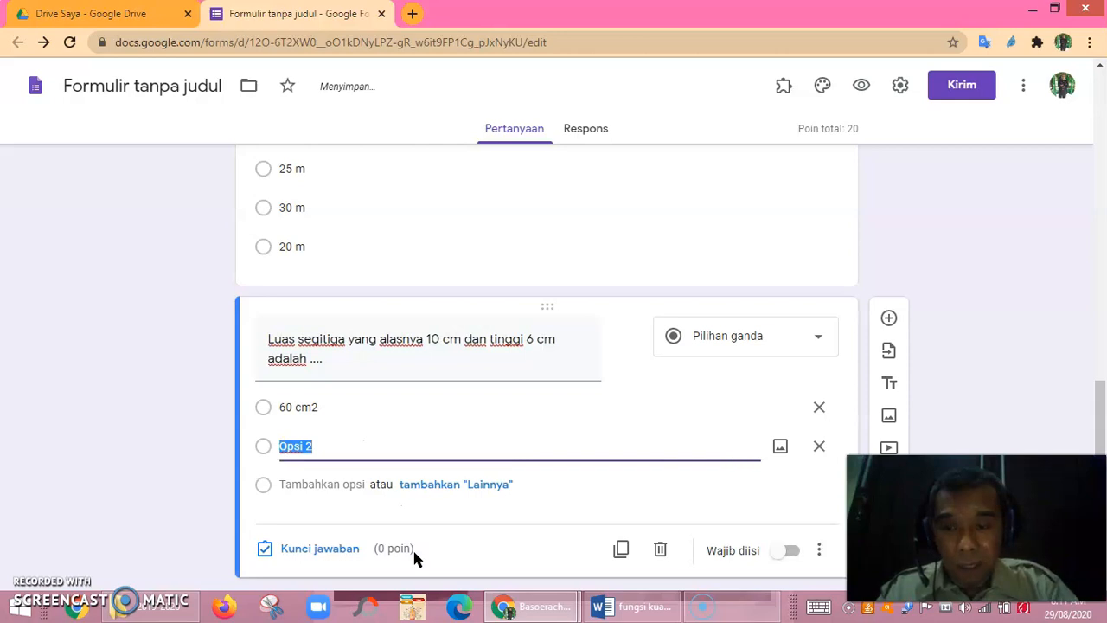
type("50 ")
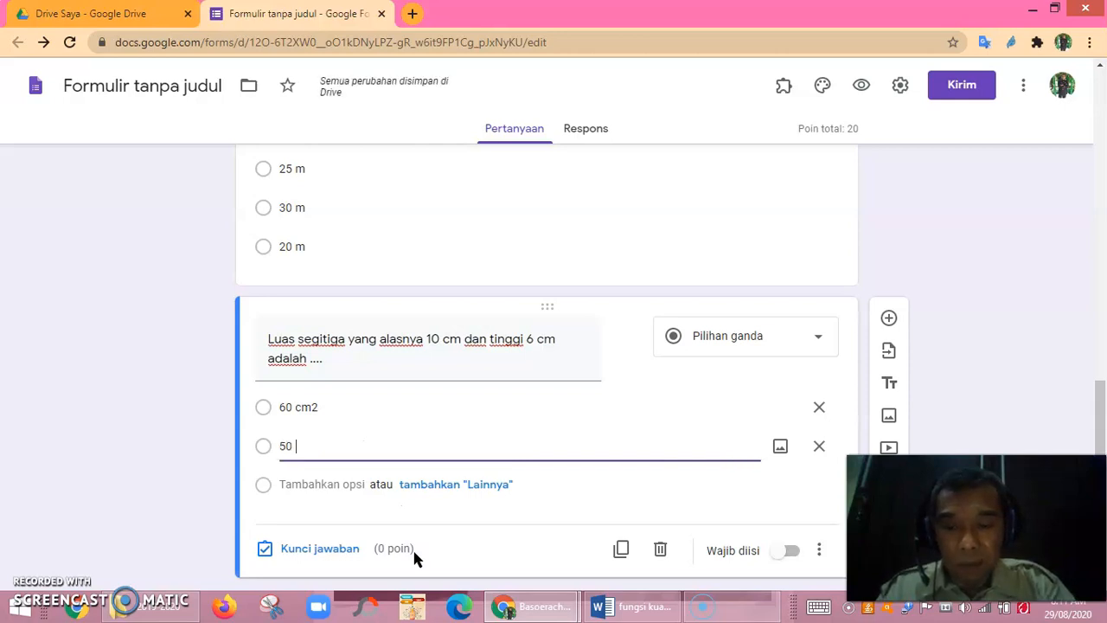
type("cm2")
key("Return")
type("40 cm2")
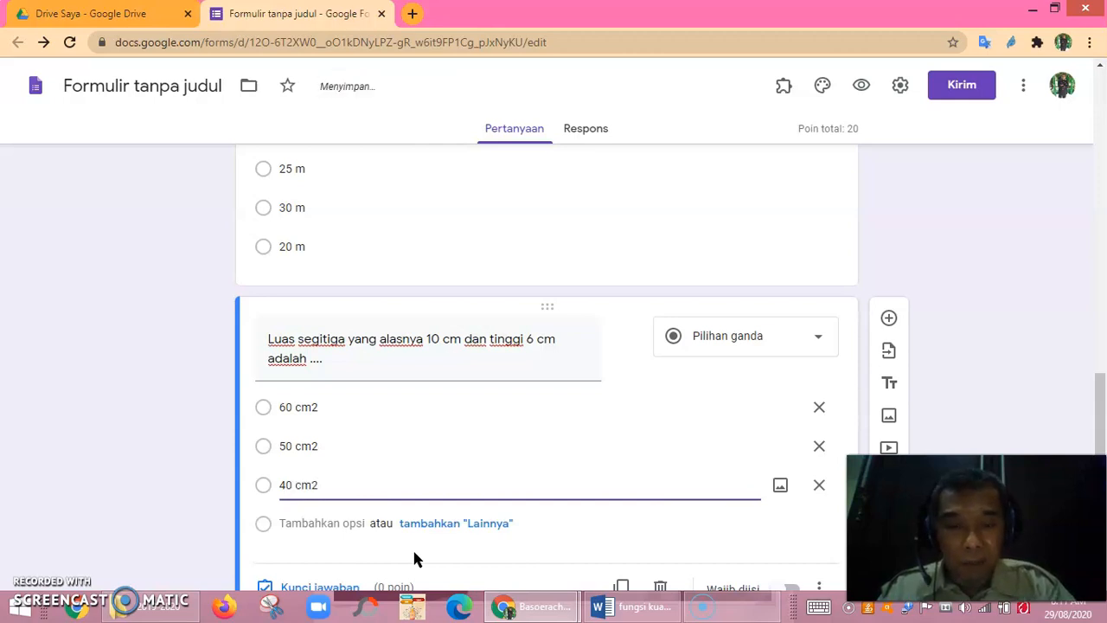
key("Return")
type("30 cm2")
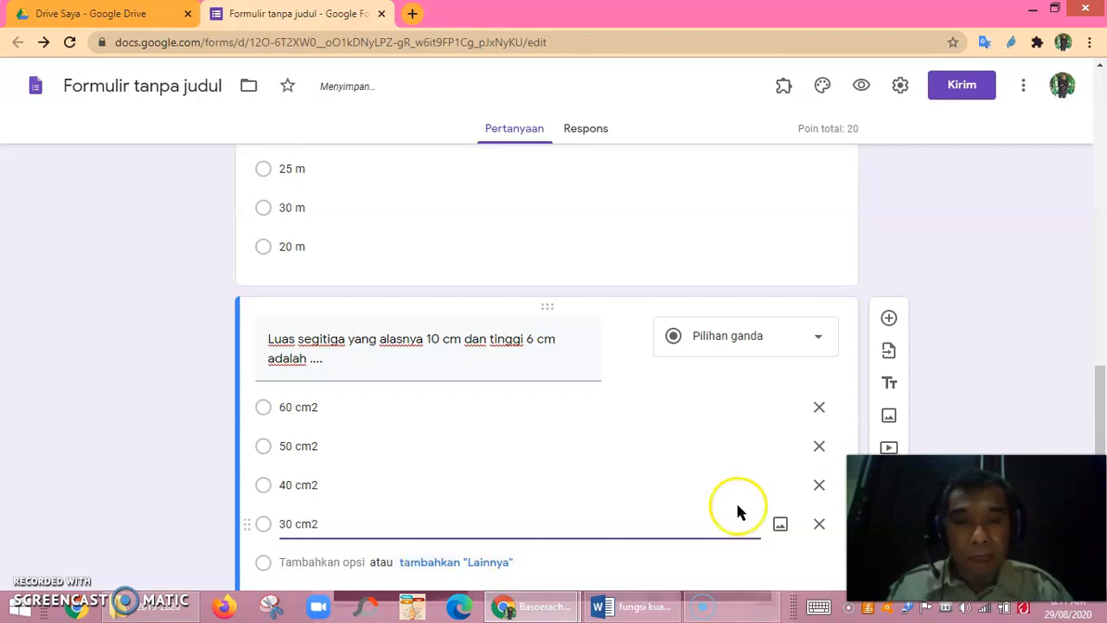
scroll(692, 480, "down", 2)
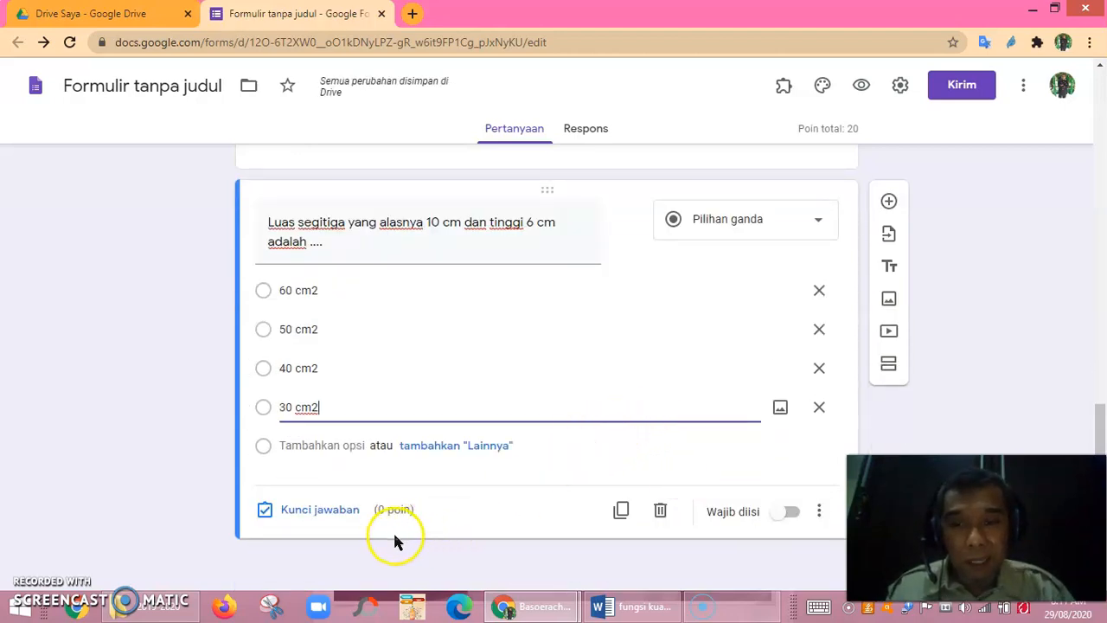
In the triangle question's answer key, mark 30 cm2 as correct and set 20 points.
left_click(326, 511)
left_click(297, 423)
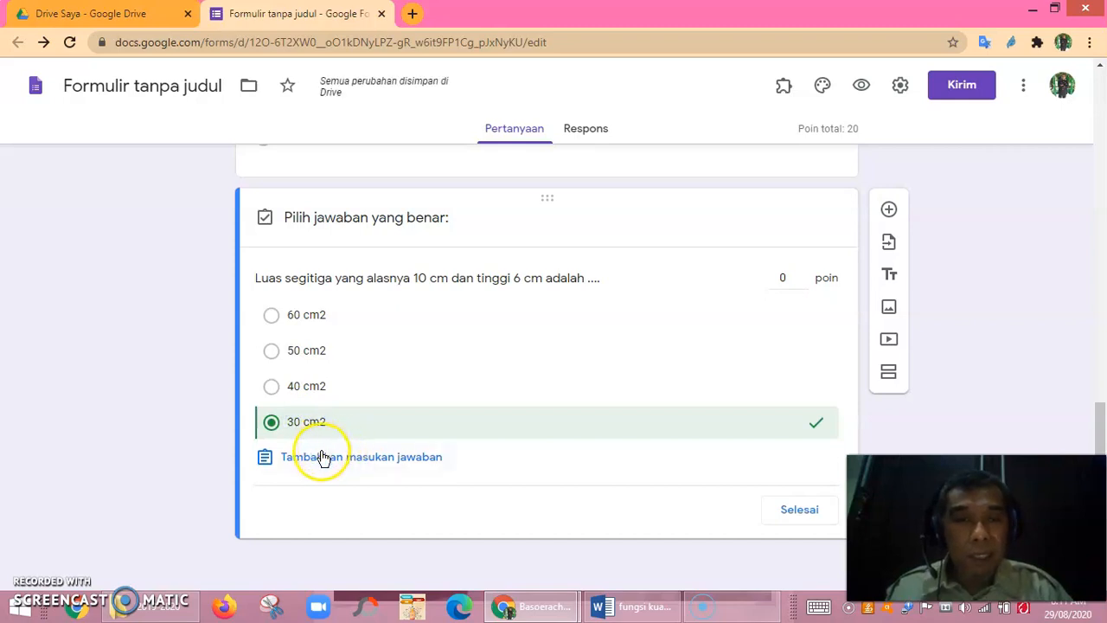
left_click(789, 281)
left_click(770, 285)
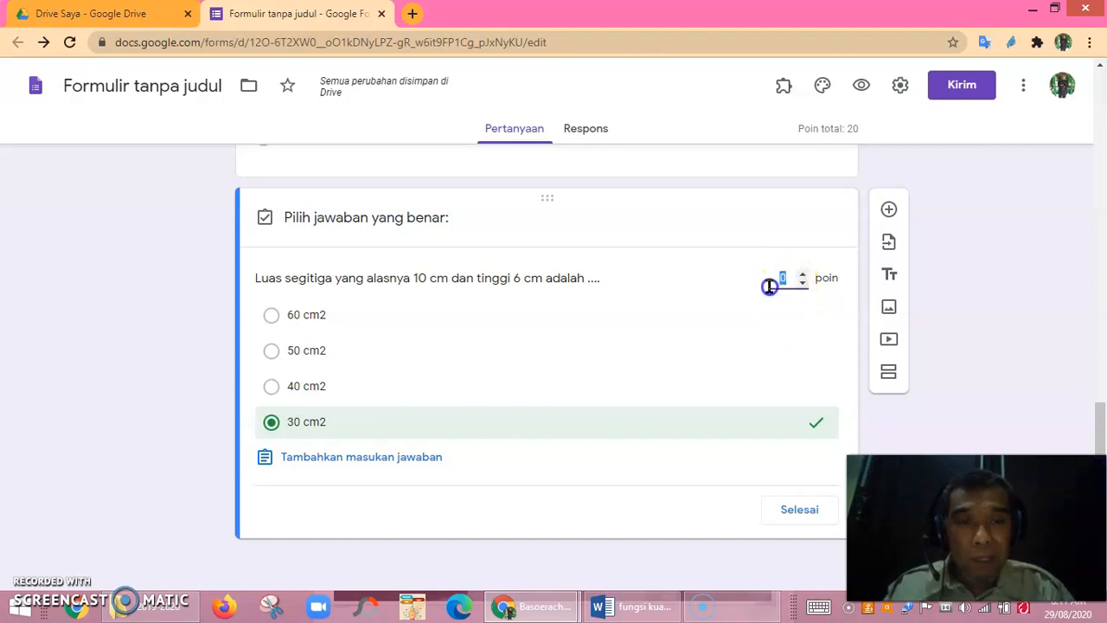
left_click(506, 608)
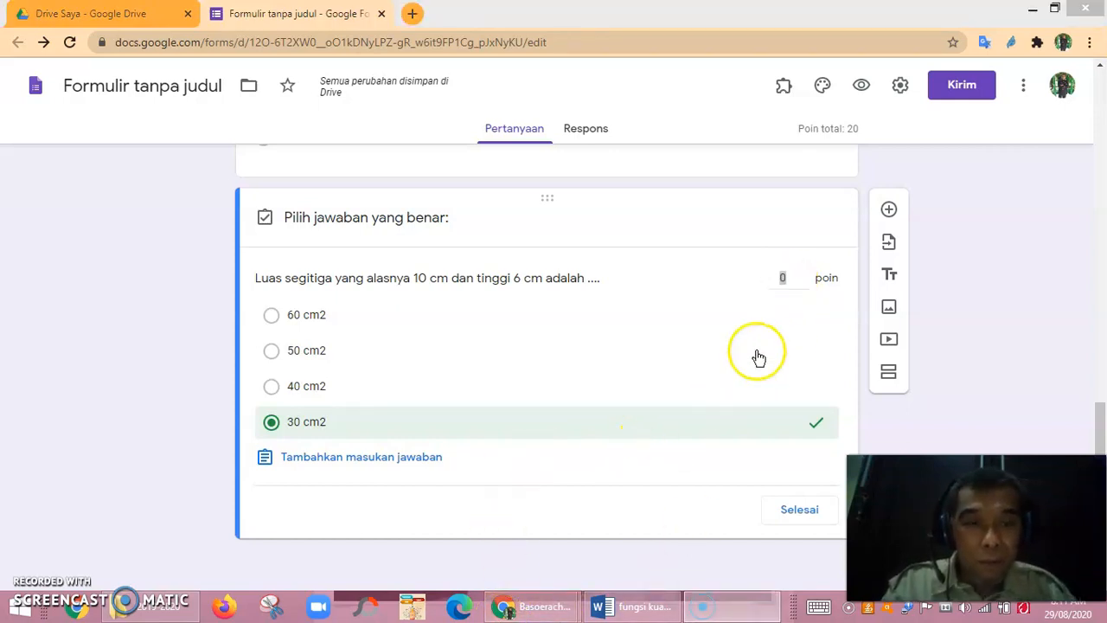
left_click(785, 276)
type("2")
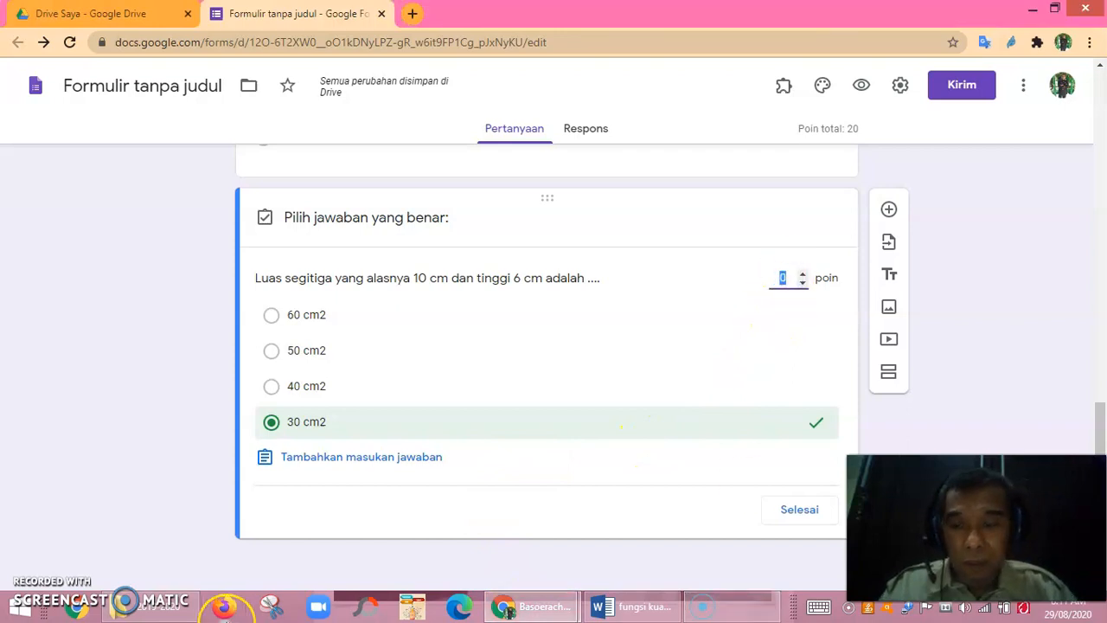
type("0")
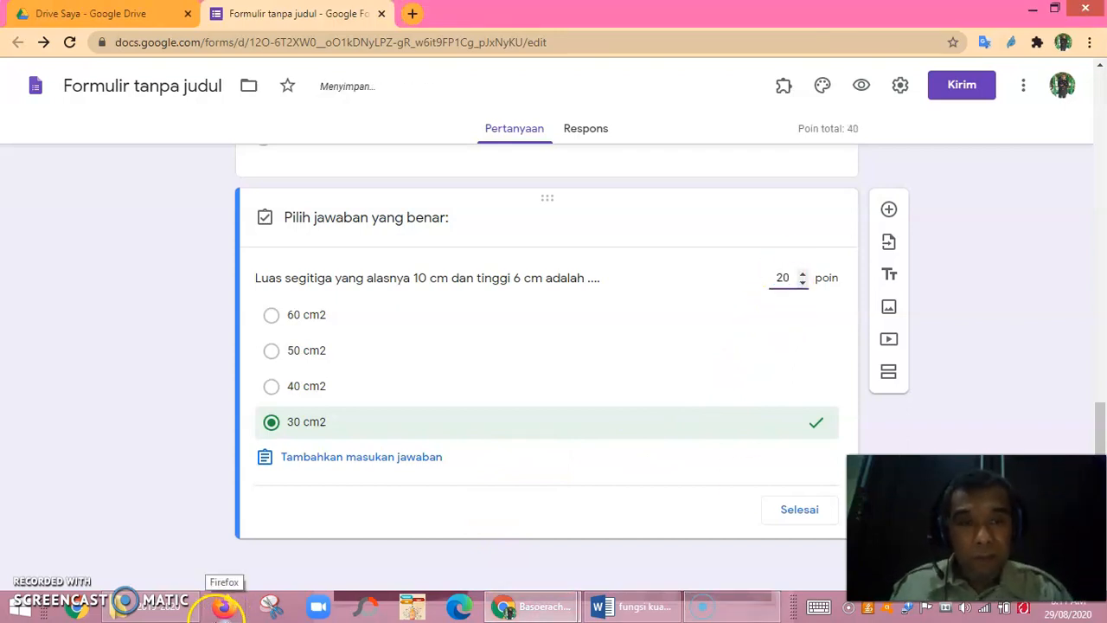
left_click(797, 515)
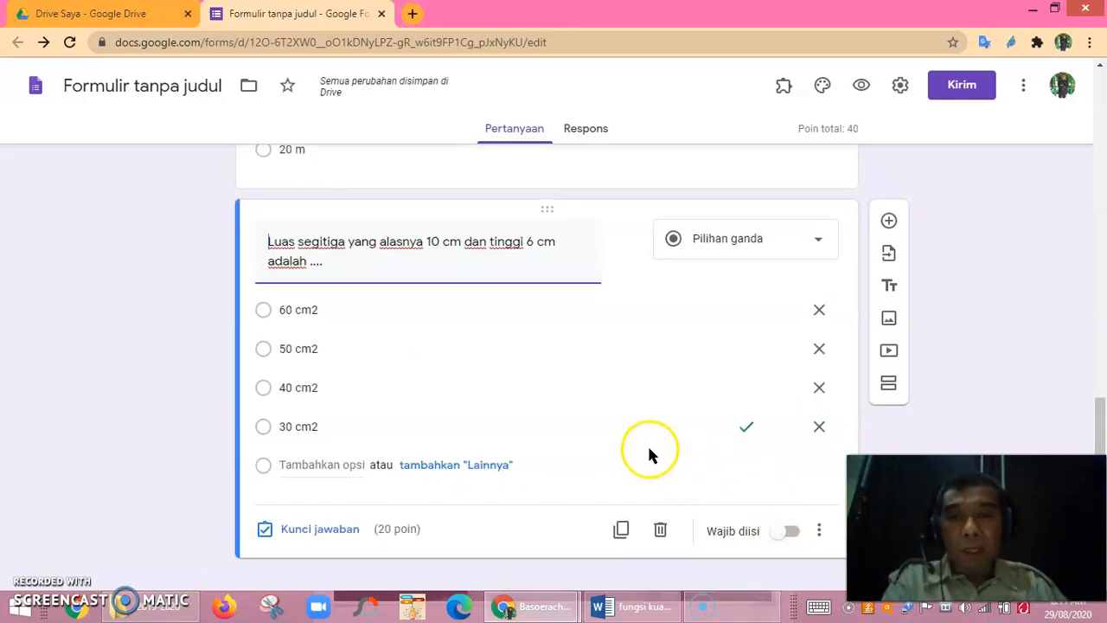
scroll(648, 409, "down", 1)
scroll(730, 397, "up", 2)
scroll(727, 402, "down", 2)
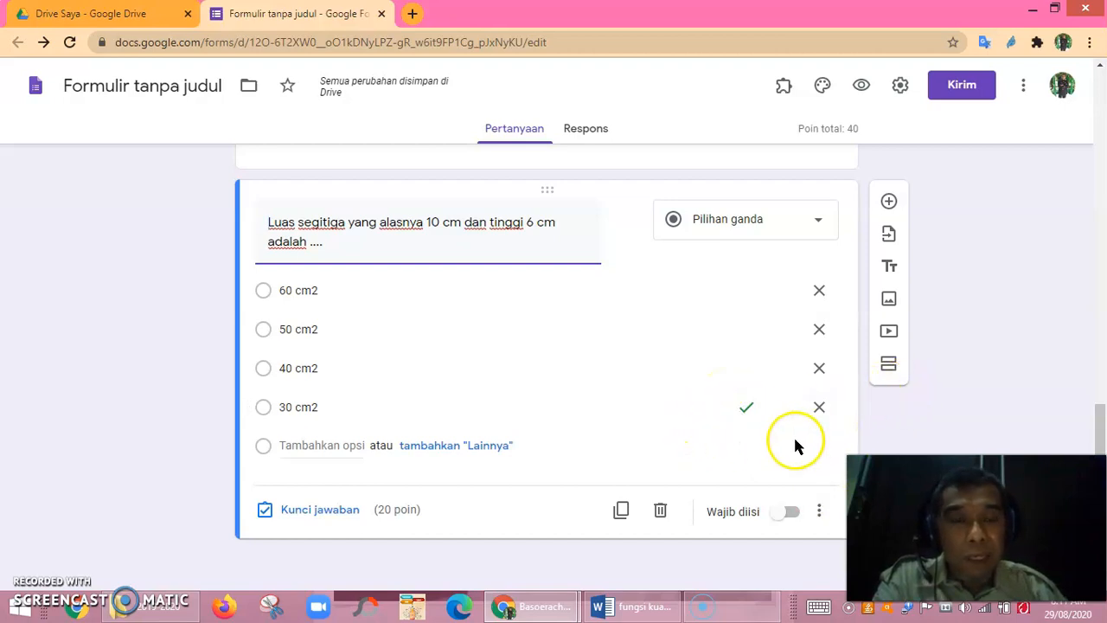
Insert a blank multiple-choice question with a single Opsi 1 choice below the triangle question.
left_click(888, 205)
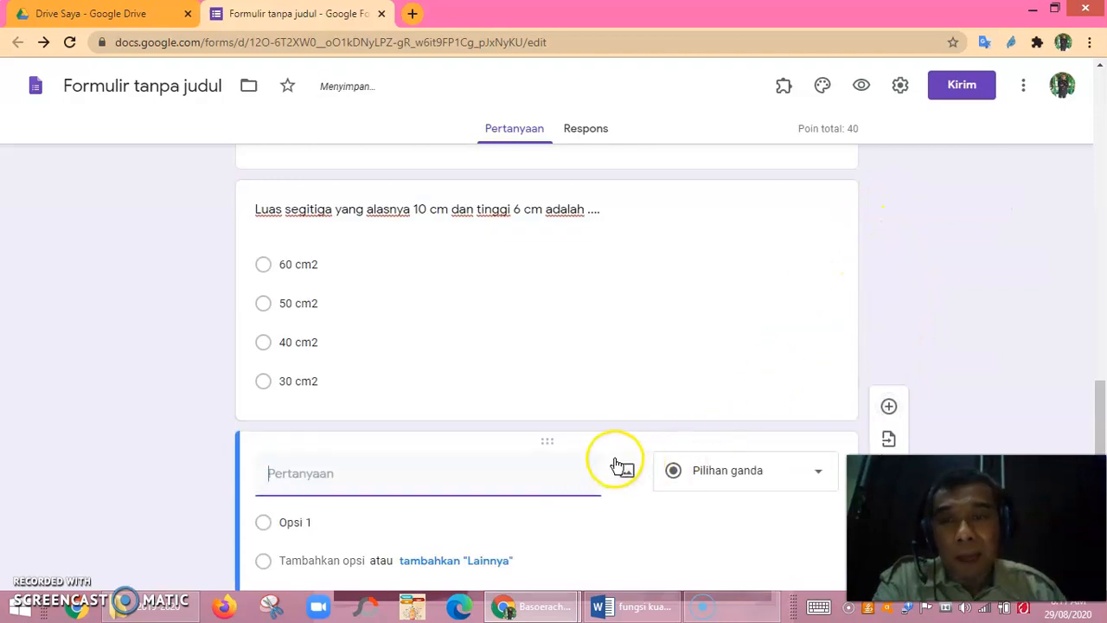
scroll(622, 446, "up", 7)
scroll(621, 443, "down", 4)
scroll(623, 437, "up", 4)
scroll(627, 417, "down", 7)
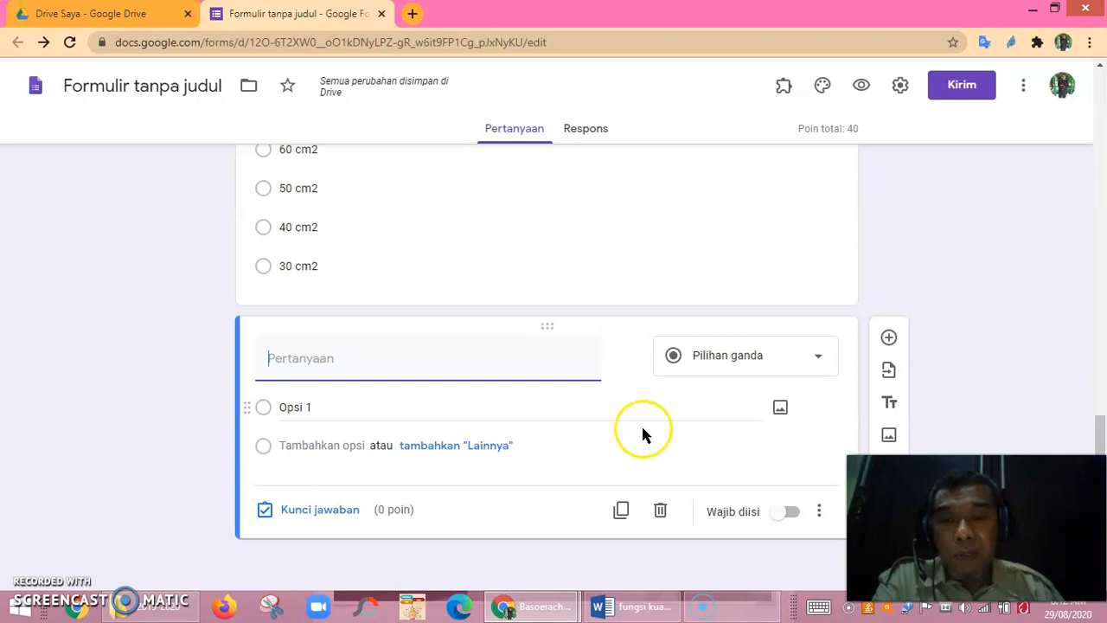
mouse_move(495, 330)
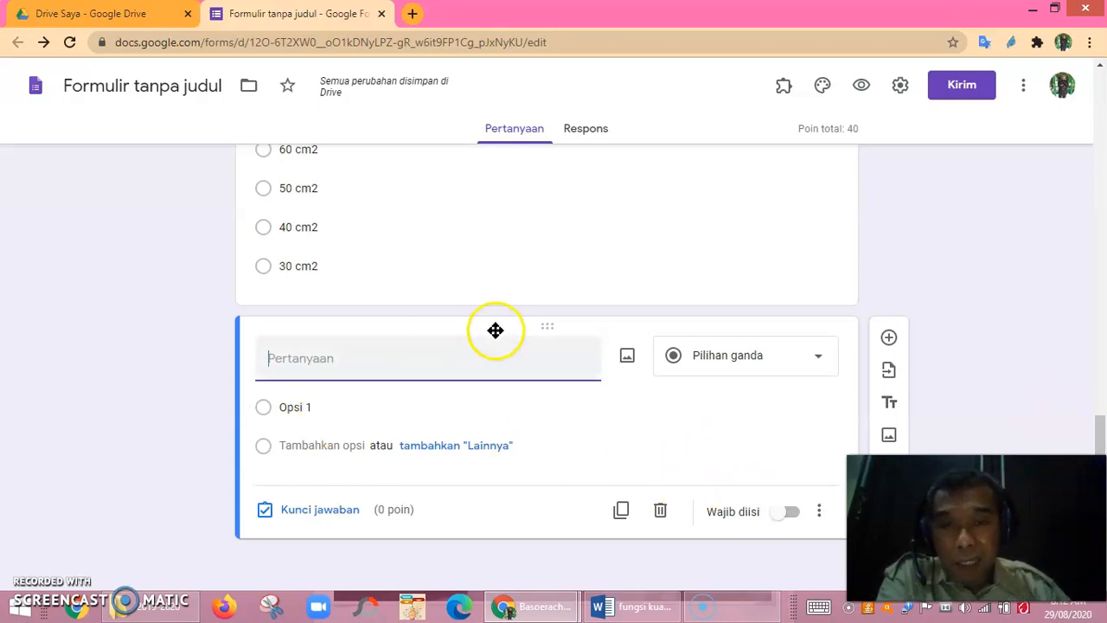
Upload image file 1 from Downloads, the g(x) = x² − 4x − 5 parabola graph, into the question.
left_click(628, 360)
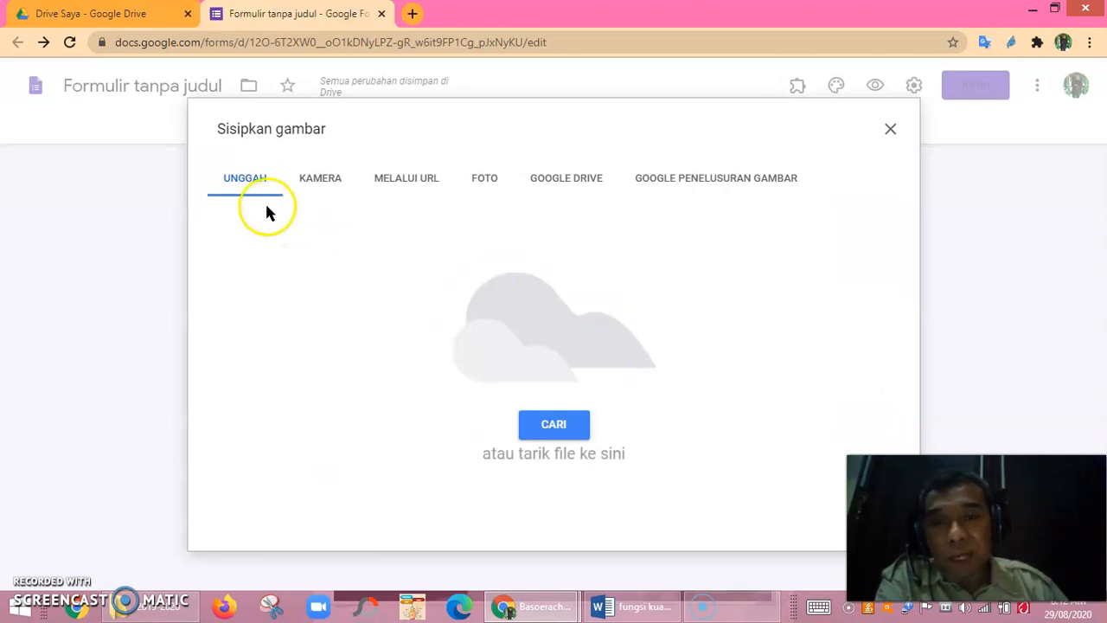
left_click(548, 431)
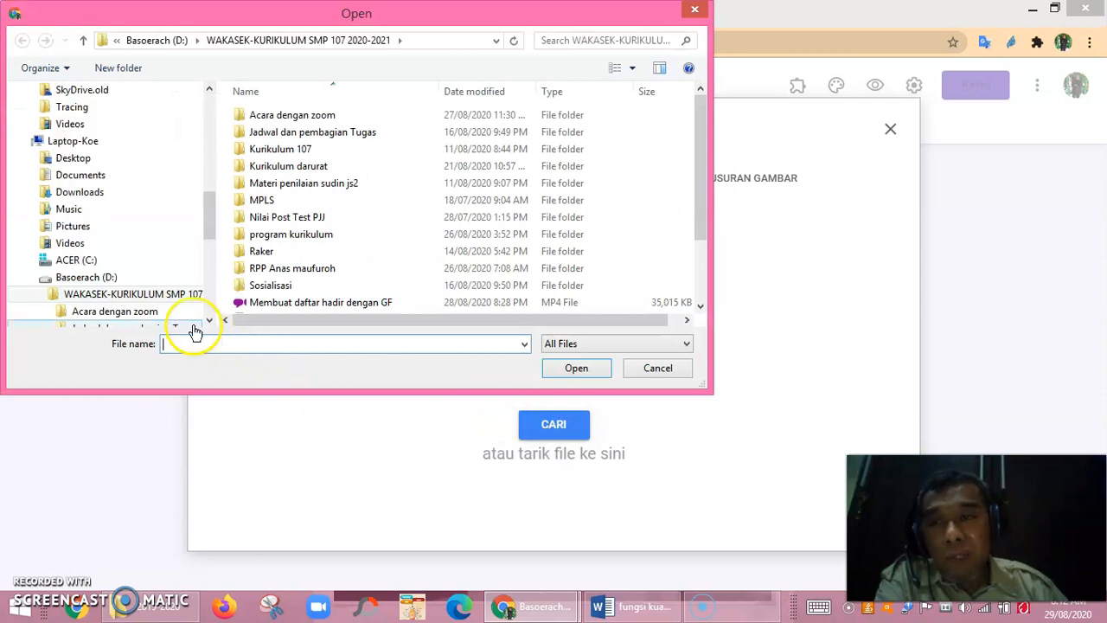
left_click_drag(209, 222, 220, 187)
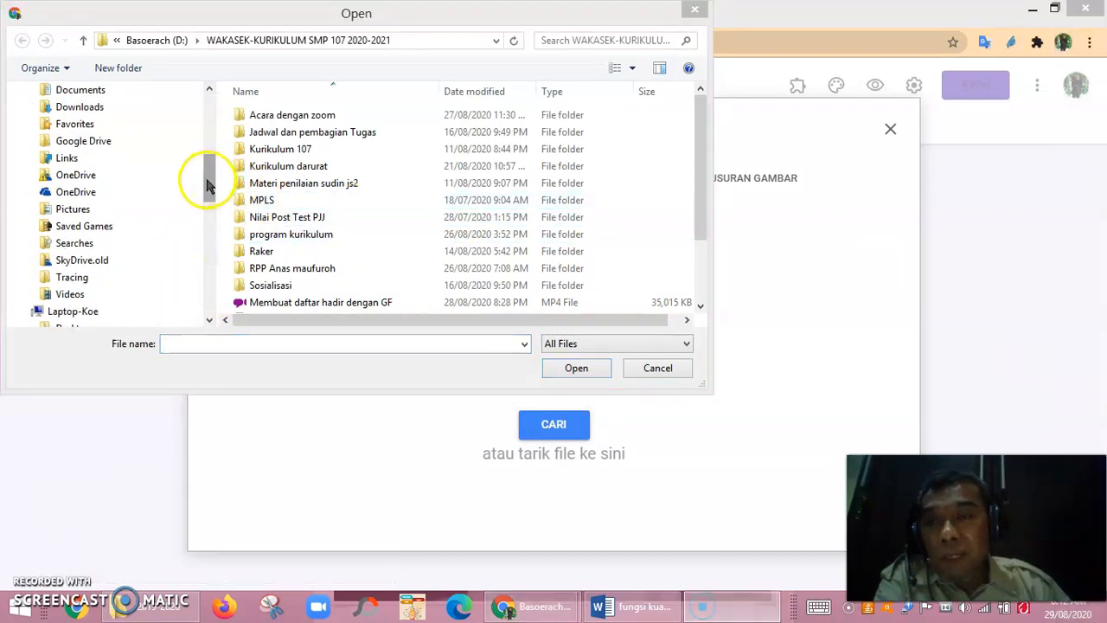
left_click_drag(207, 184, 201, 128)
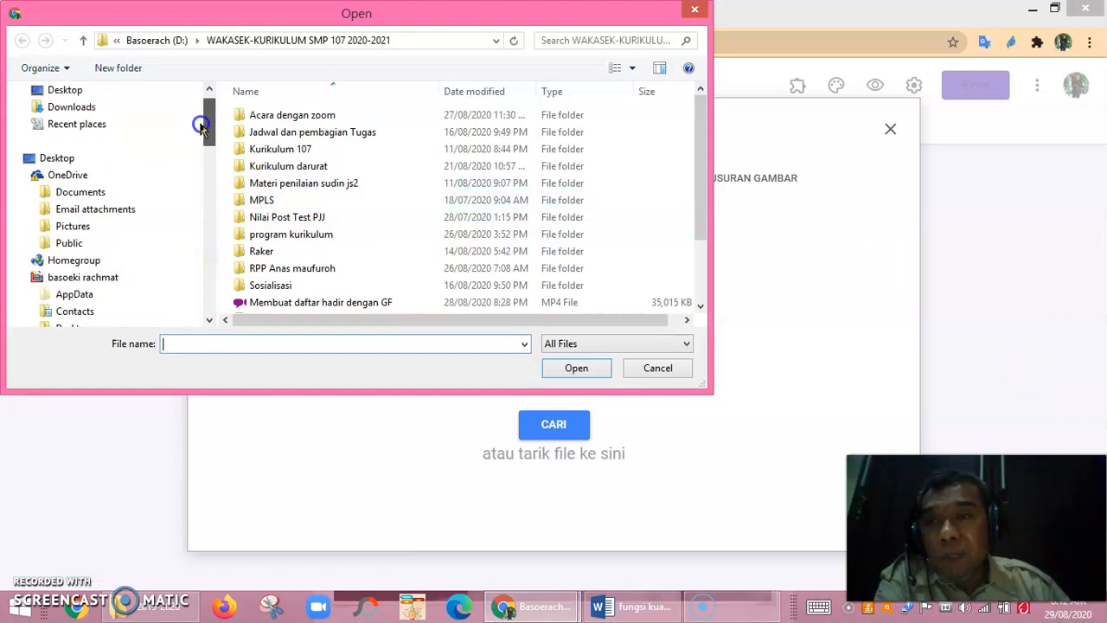
left_click(78, 107)
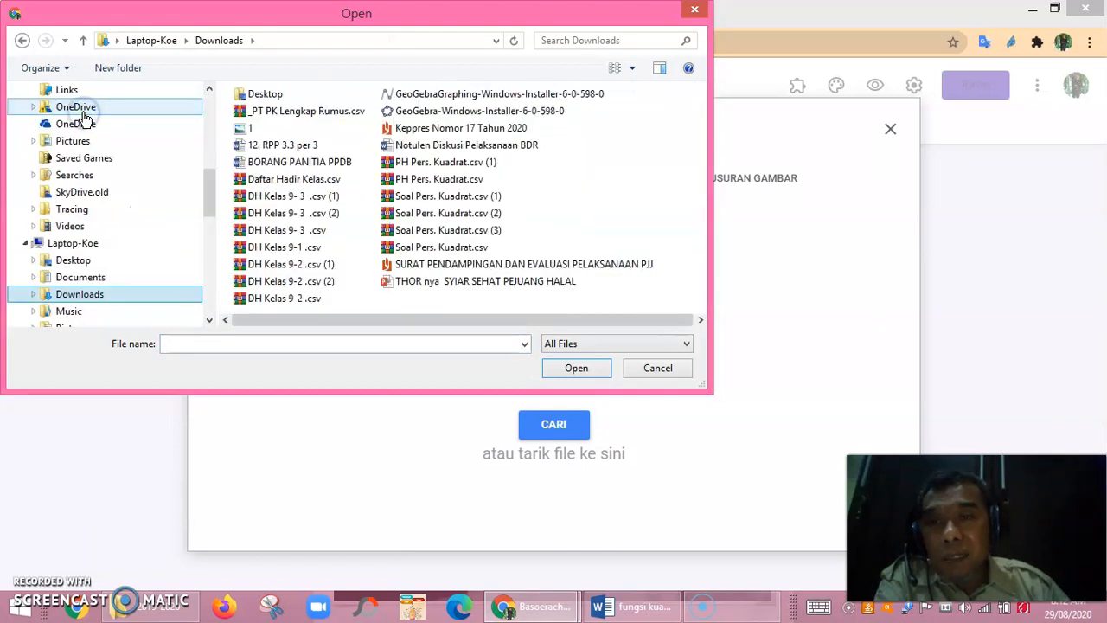
left_click(243, 128)
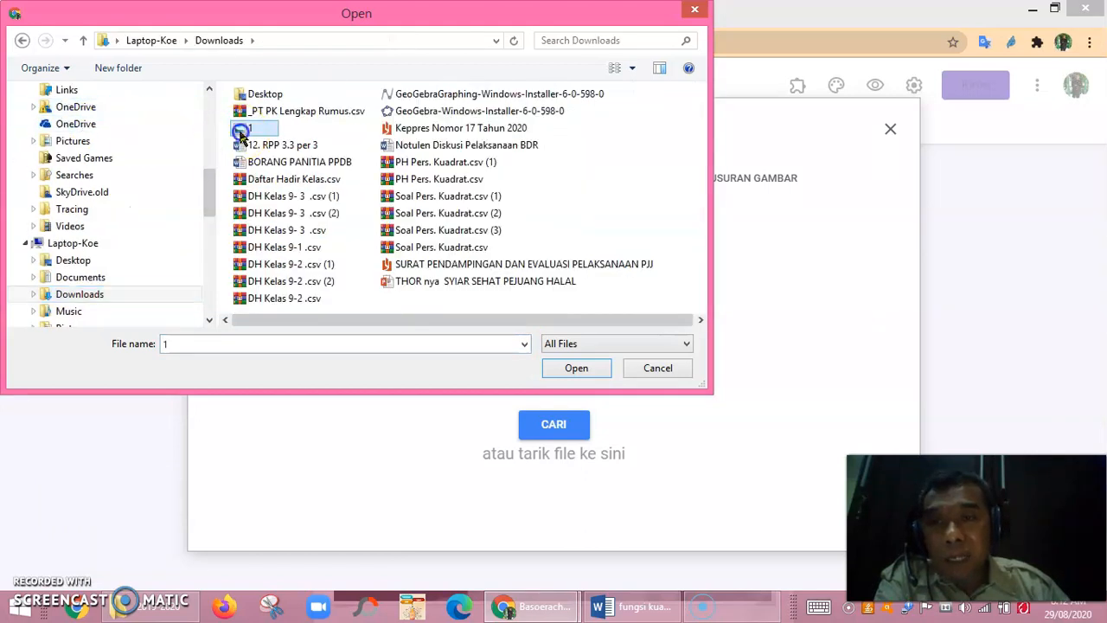
left_click(577, 369)
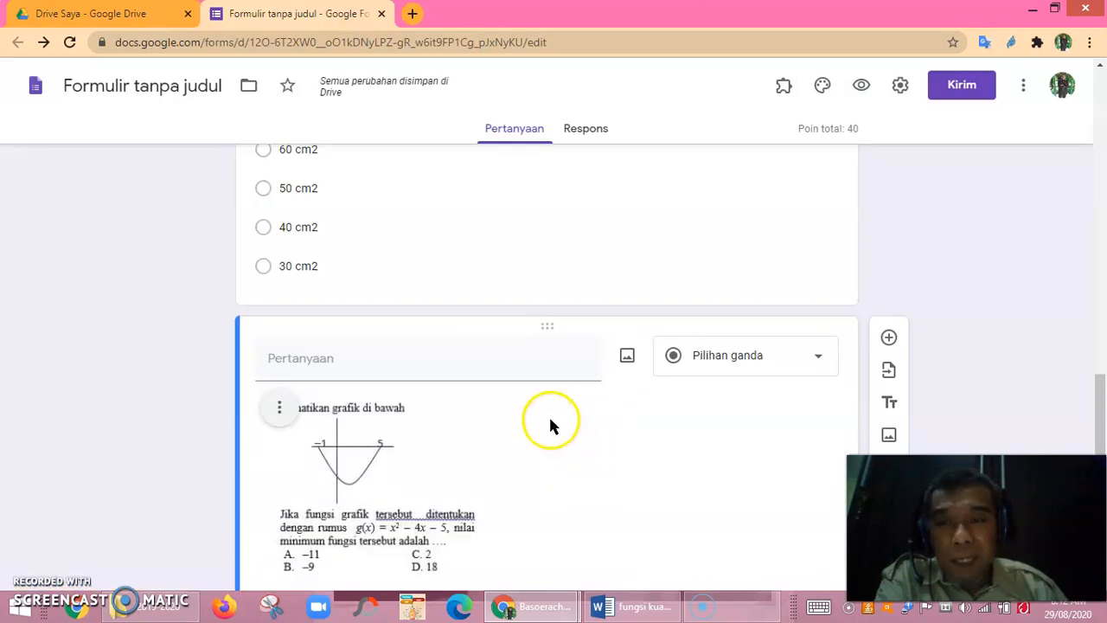
Enter answer choices A, B, C and D for the graph question and open its answer key.
scroll(432, 286, "up", 3)
scroll(433, 286, "down", 3)
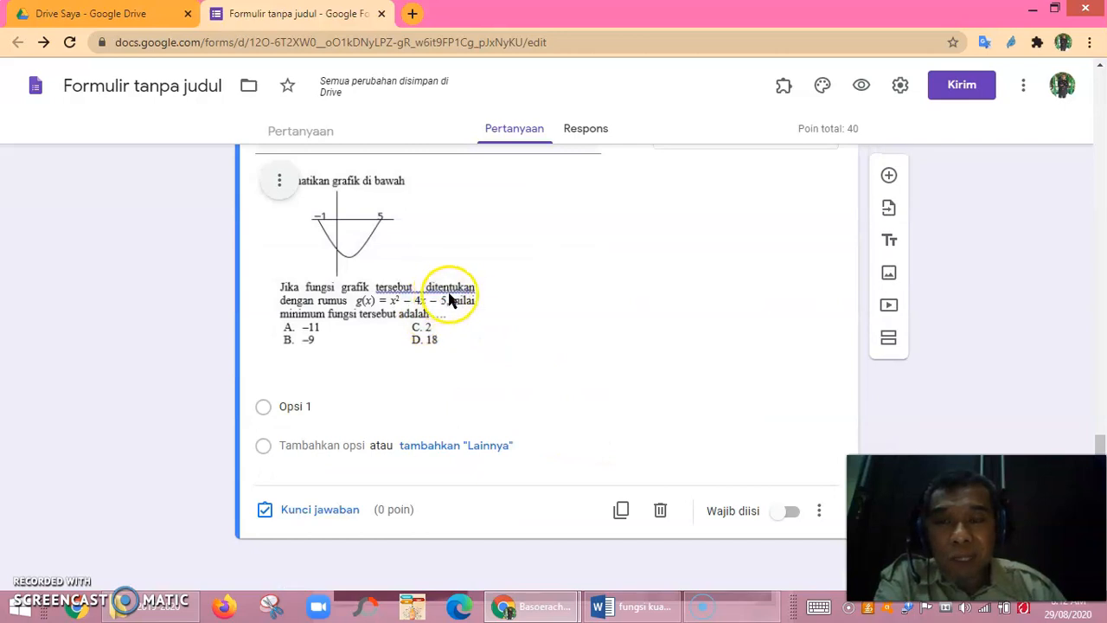
scroll(457, 286, "up", 3)
scroll(455, 279, "down", 3)
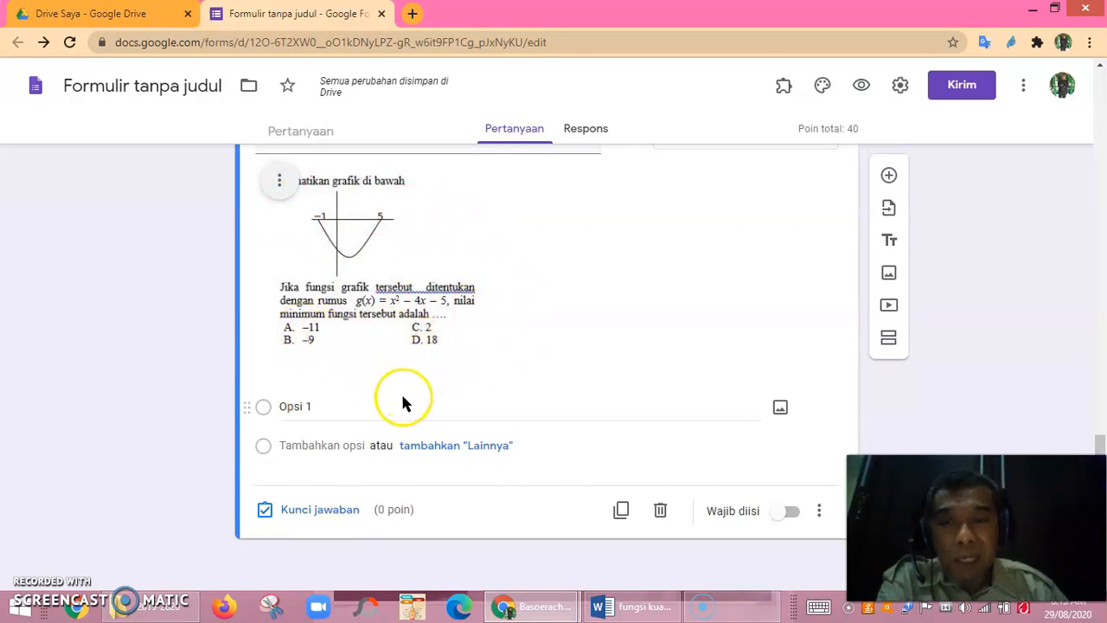
left_click(308, 407)
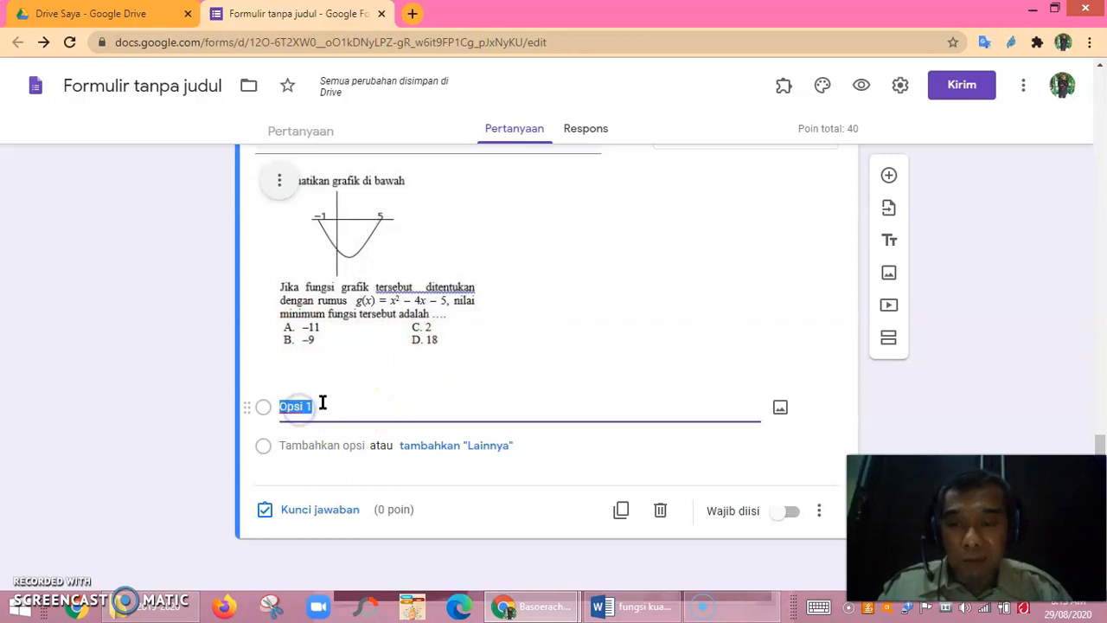
type("A")
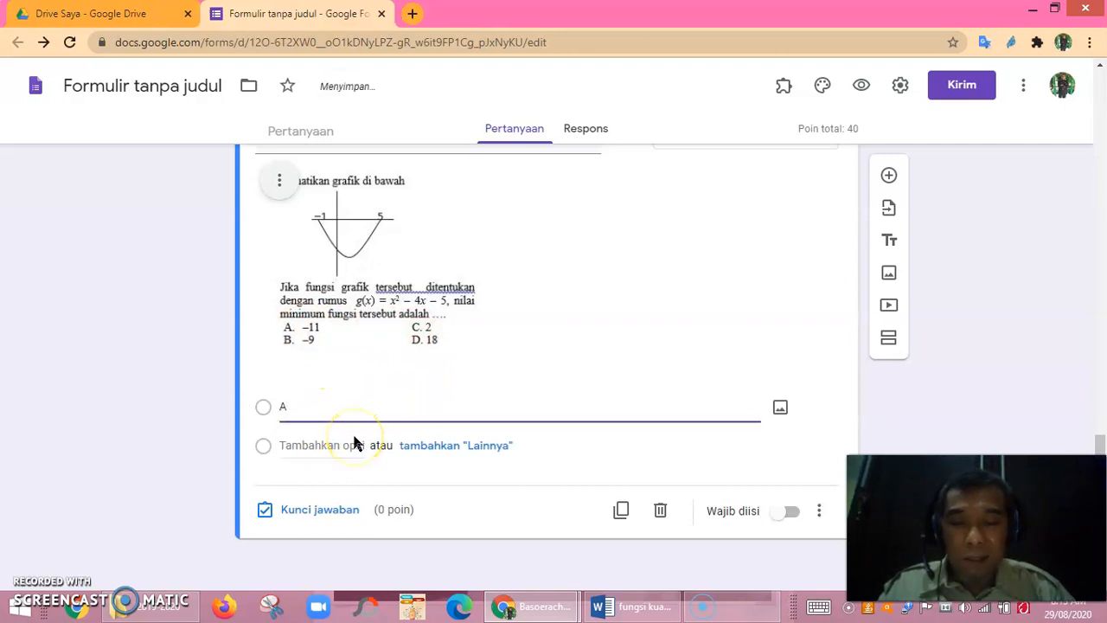
left_click(354, 443)
type("B")
key("Return")
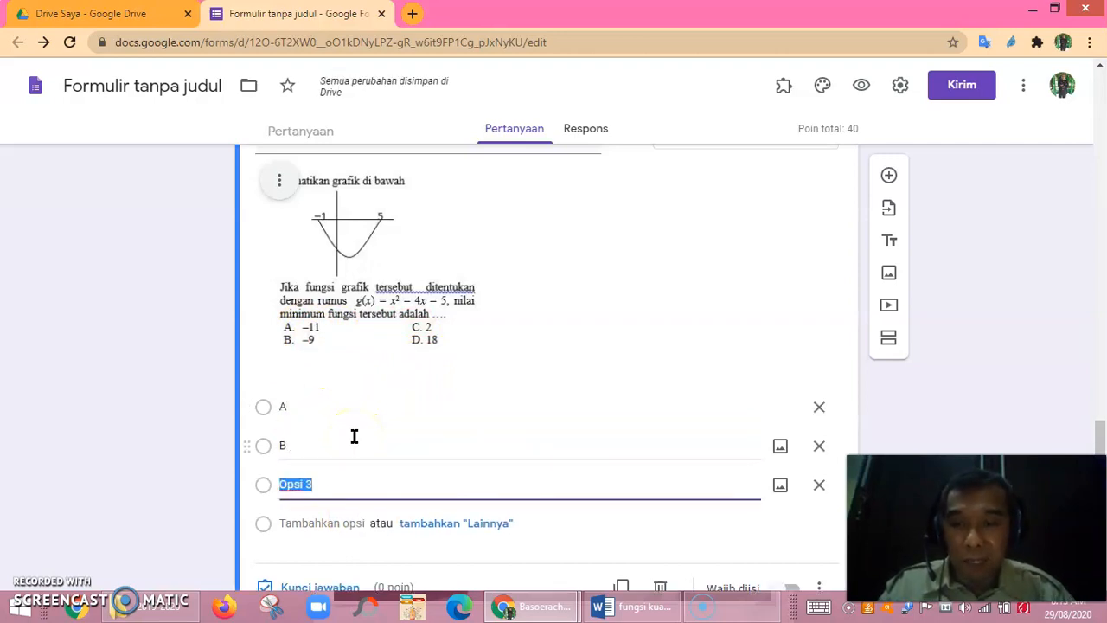
type("C")
key("Return")
type("D")
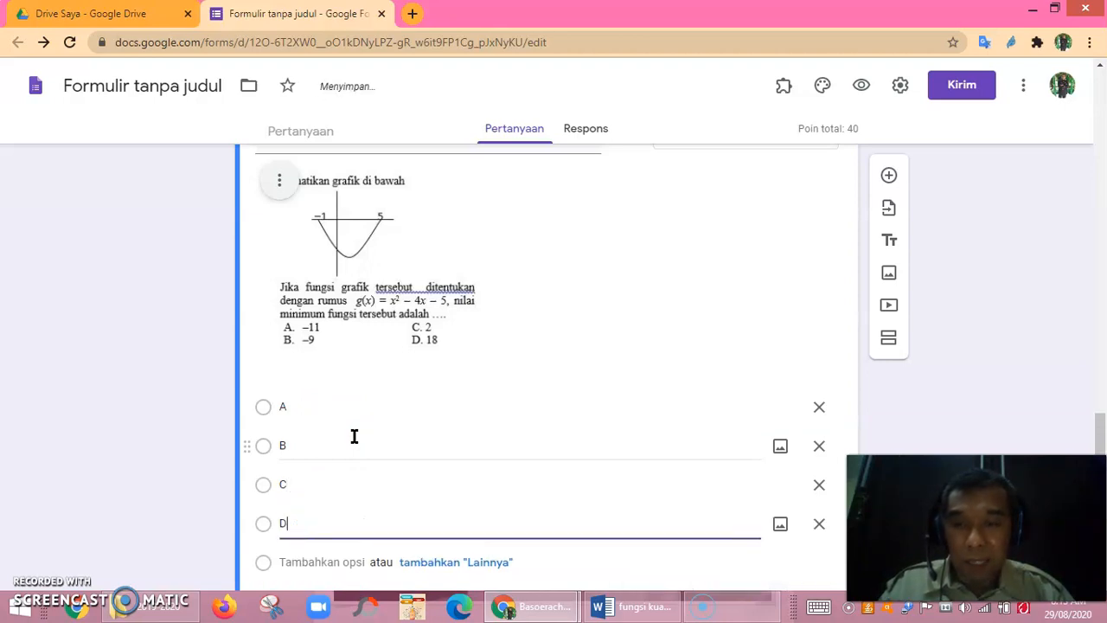
scroll(354, 436, "up", 4)
scroll(357, 436, "down", 5)
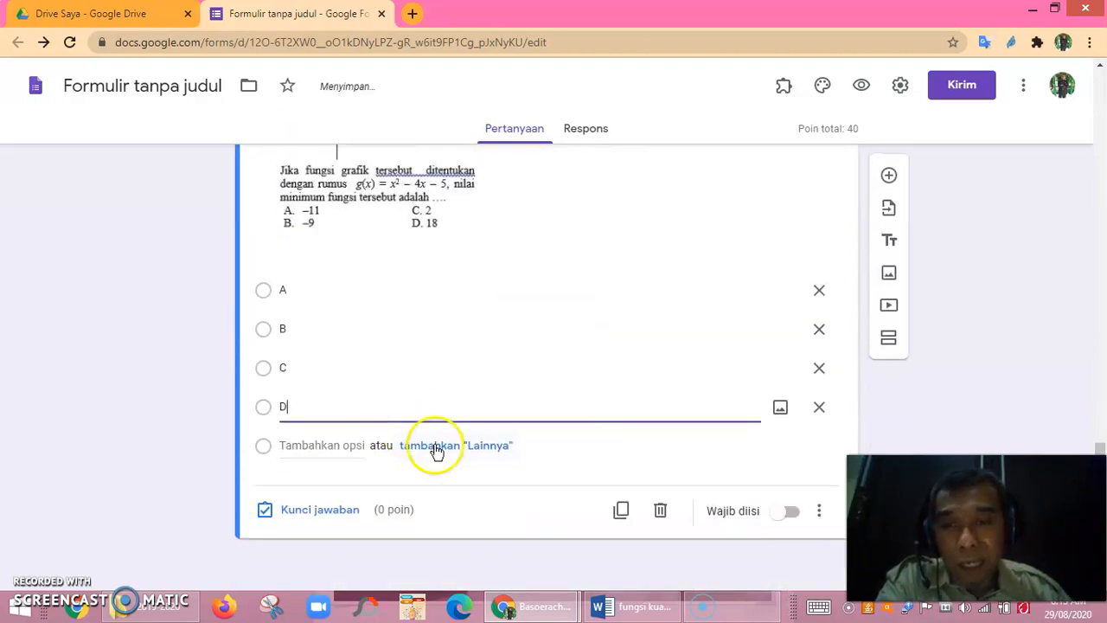
left_click(346, 511)
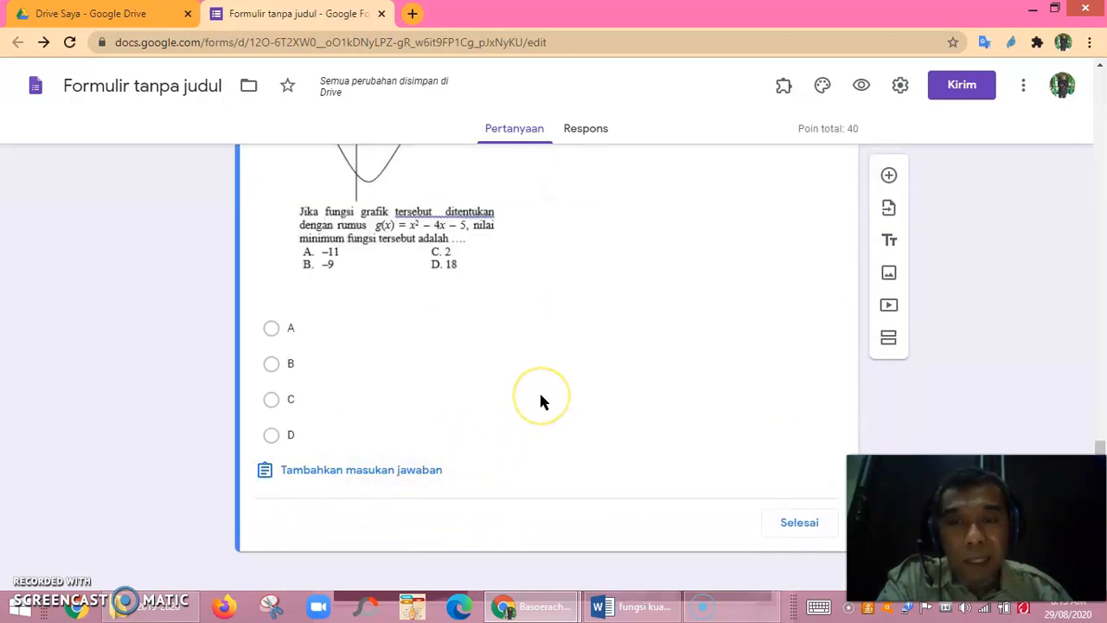
Set the graph question to 20 points with B marked as the correct answer.
scroll(541, 395, "up", 4)
scroll(541, 395, "down", 4)
scroll(542, 394, "up", 4)
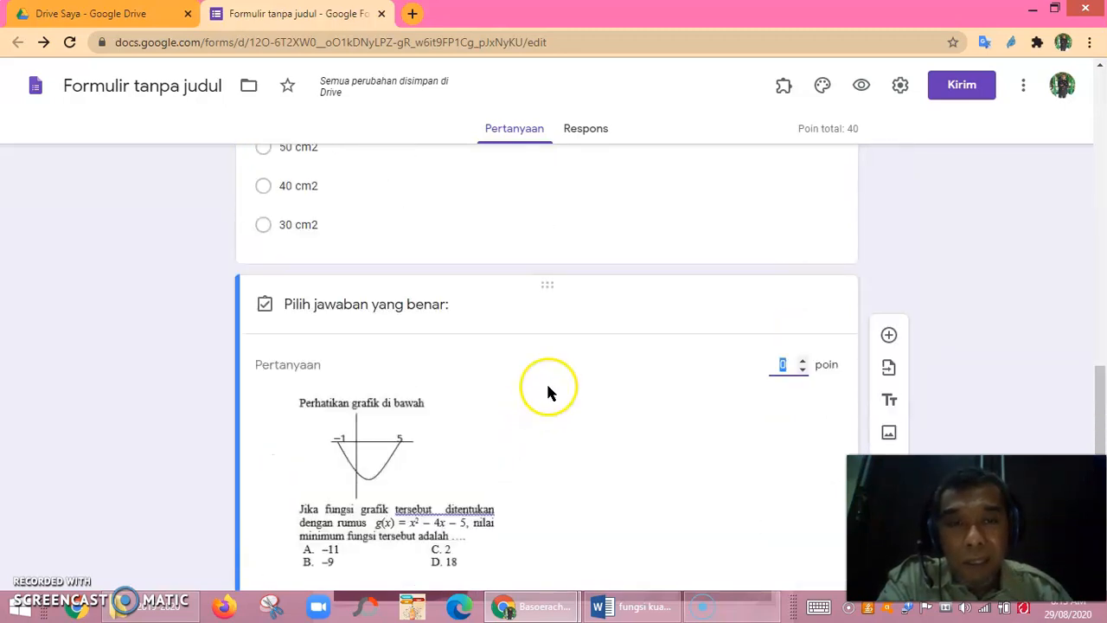
type("20")
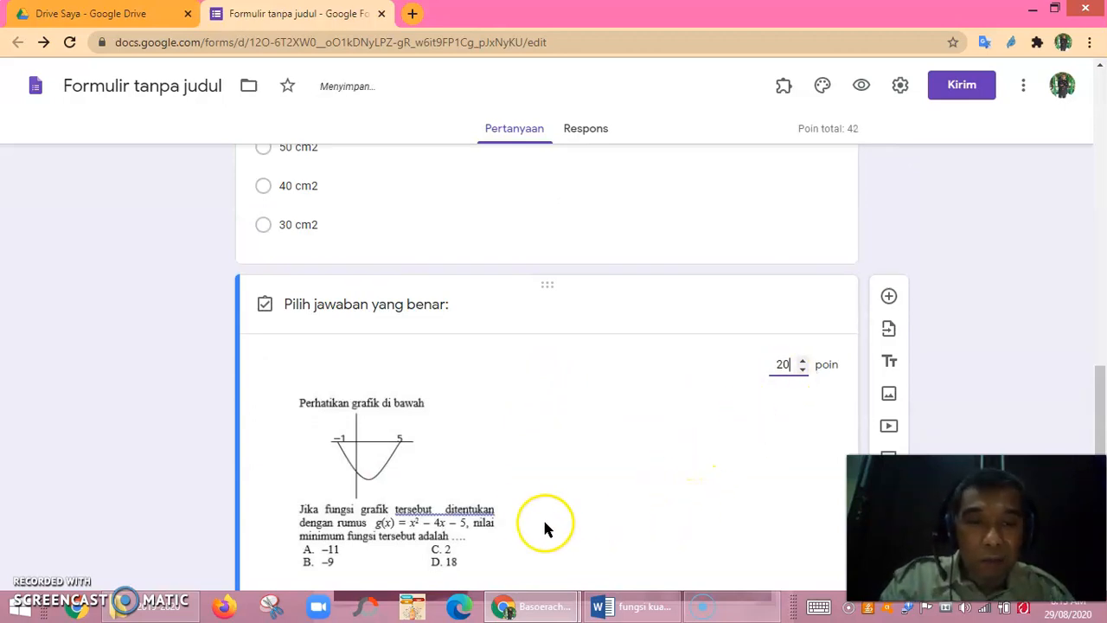
scroll(545, 528, "down", 4)
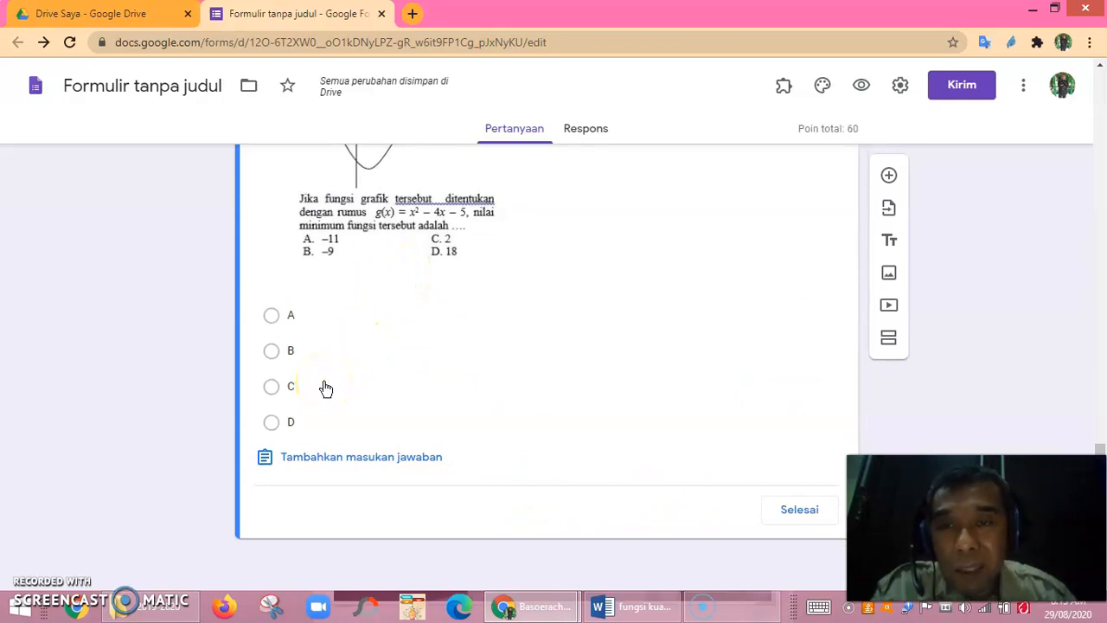
left_click(275, 390)
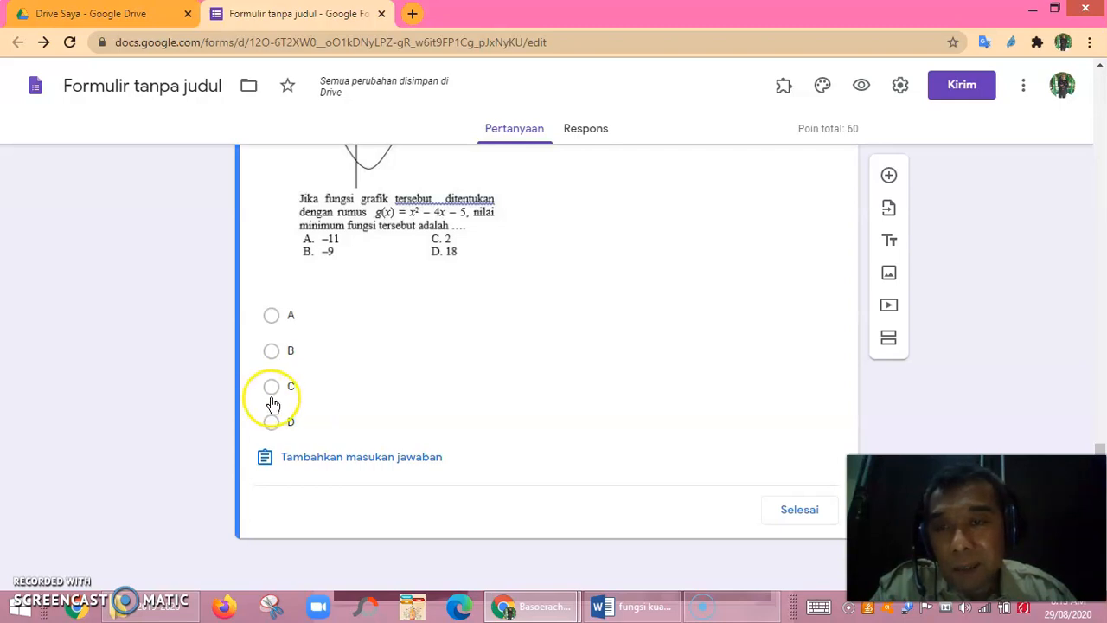
left_click(272, 352)
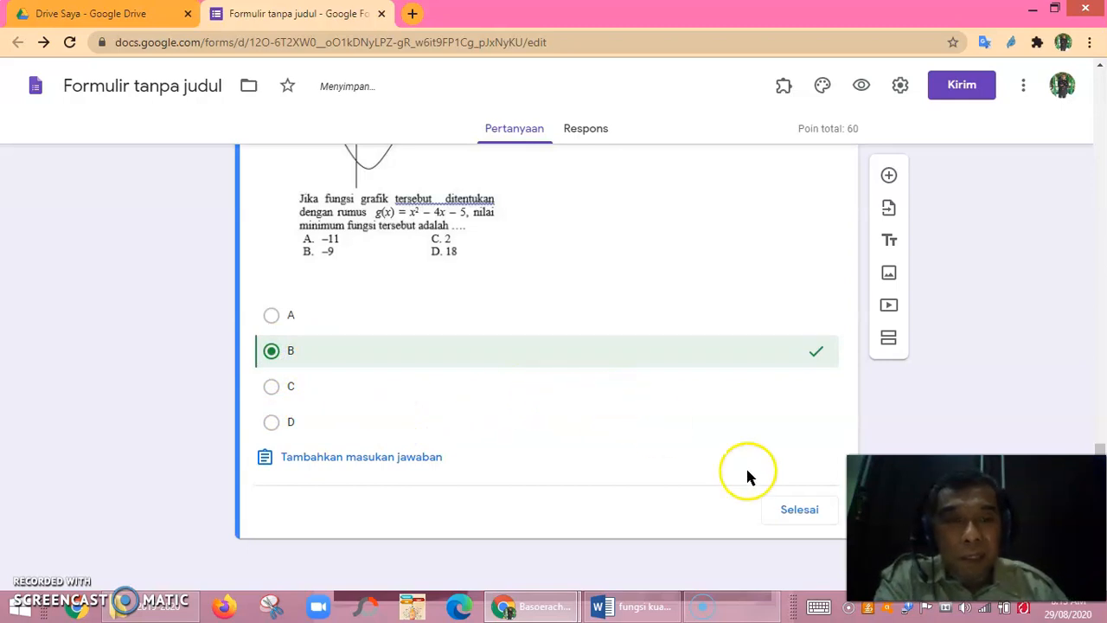
left_click(802, 513)
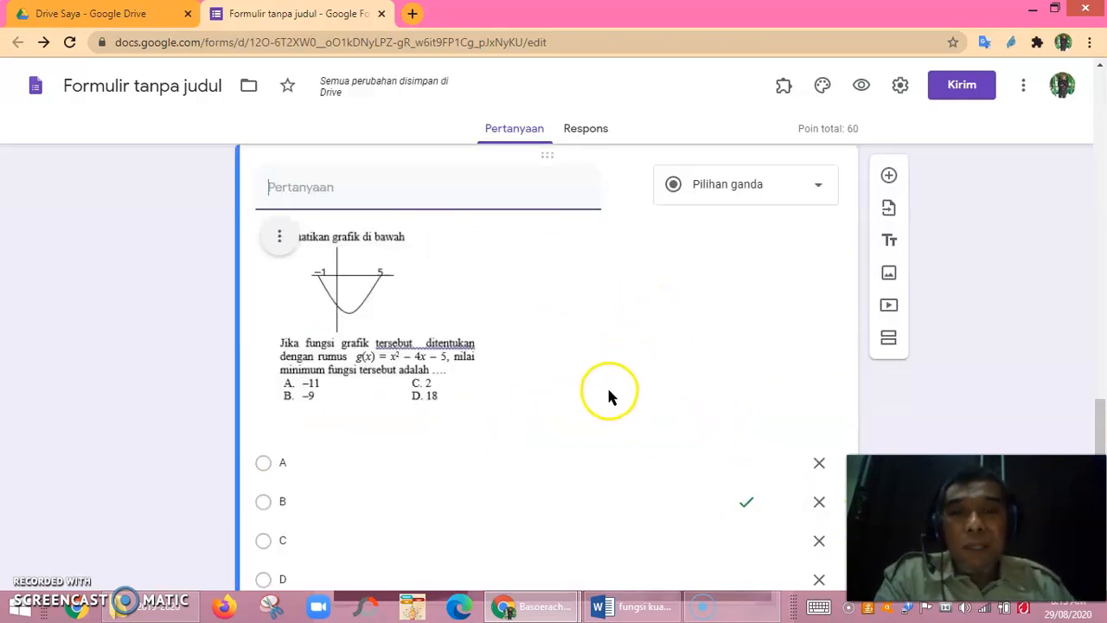
scroll(608, 394, "up", 7)
scroll(608, 391, "down", 4)
scroll(614, 385, "up", 4)
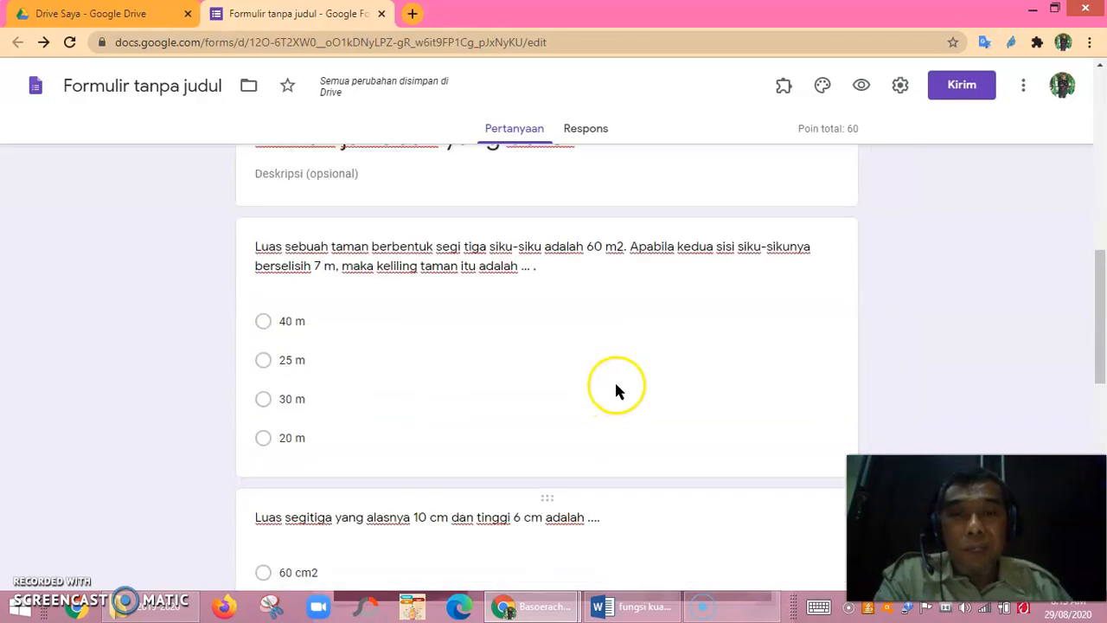
scroll(614, 380, "up", 4)
scroll(614, 380, "down", 4)
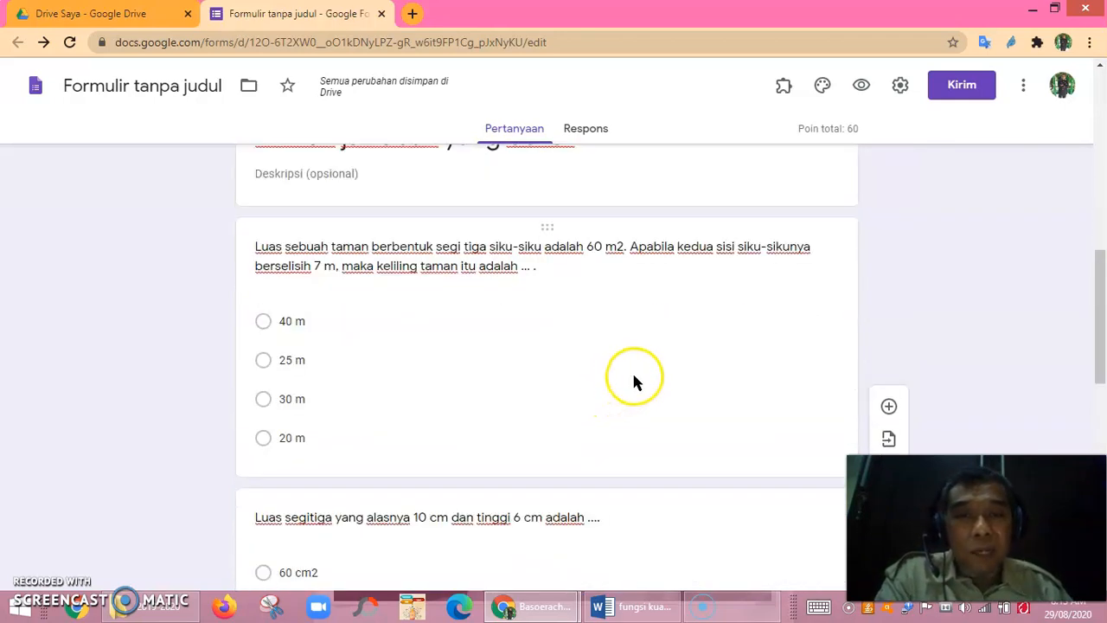
scroll(633, 377, "up", 4)
scroll(633, 377, "down", 4)
scroll(634, 378, "up", 4)
scroll(635, 376, "down", 4)
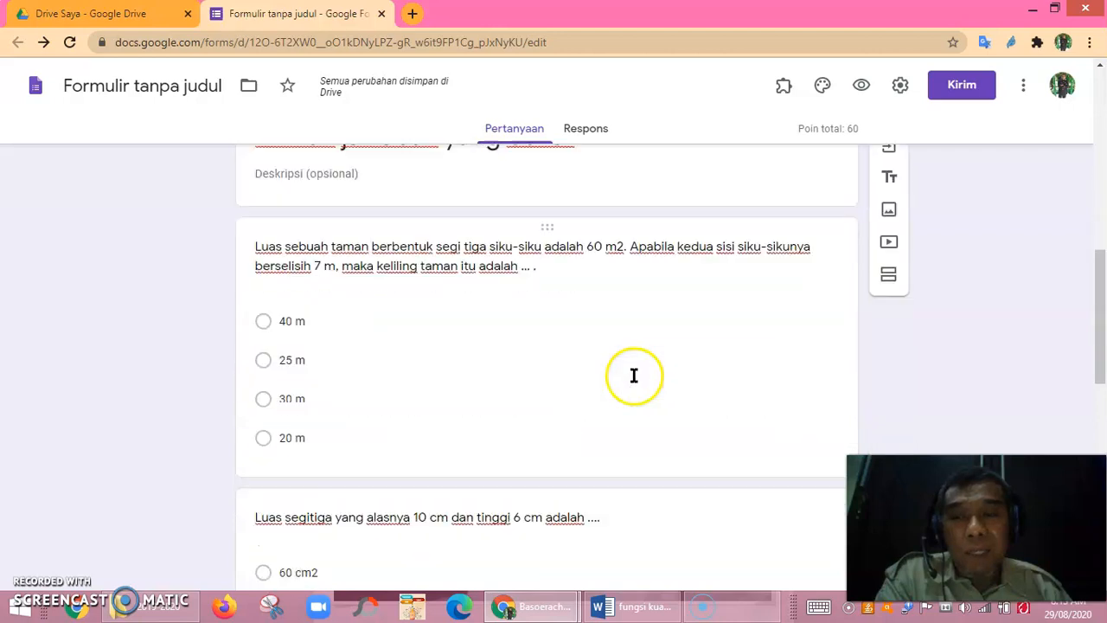
scroll(500, 321, "down", 4)
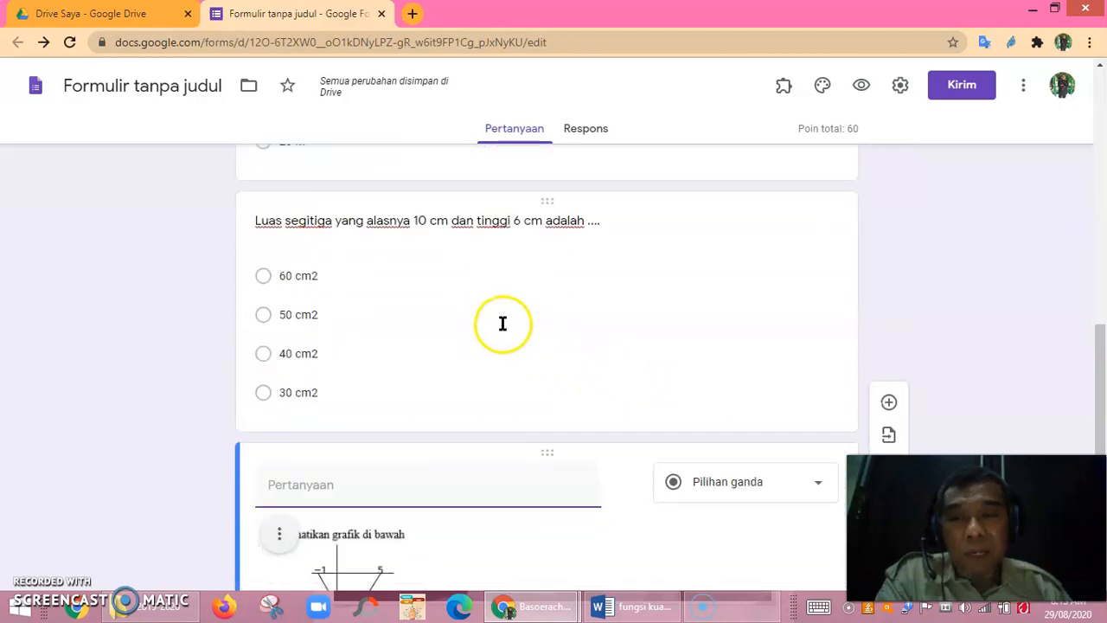
scroll(511, 309, "down", 4)
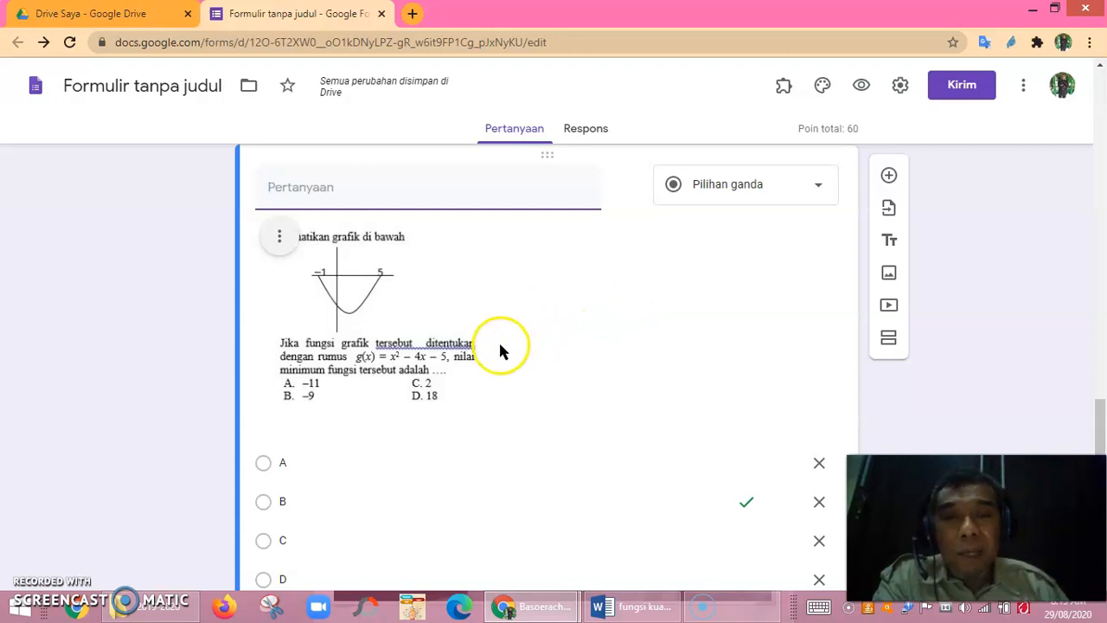
scroll(569, 342, "up", 15)
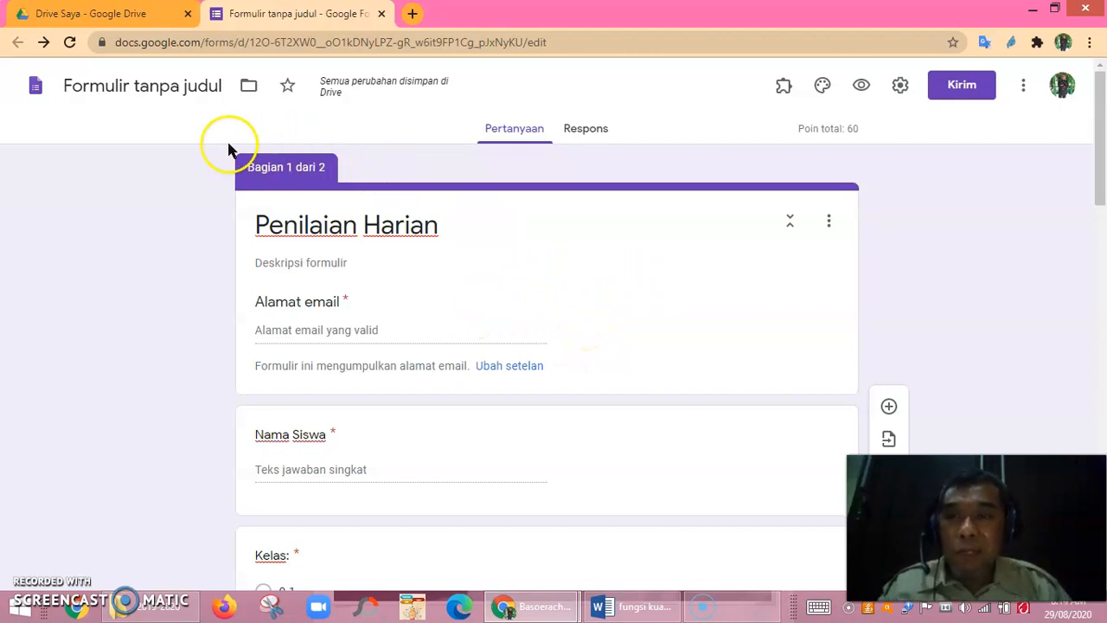
left_click(148, 87)
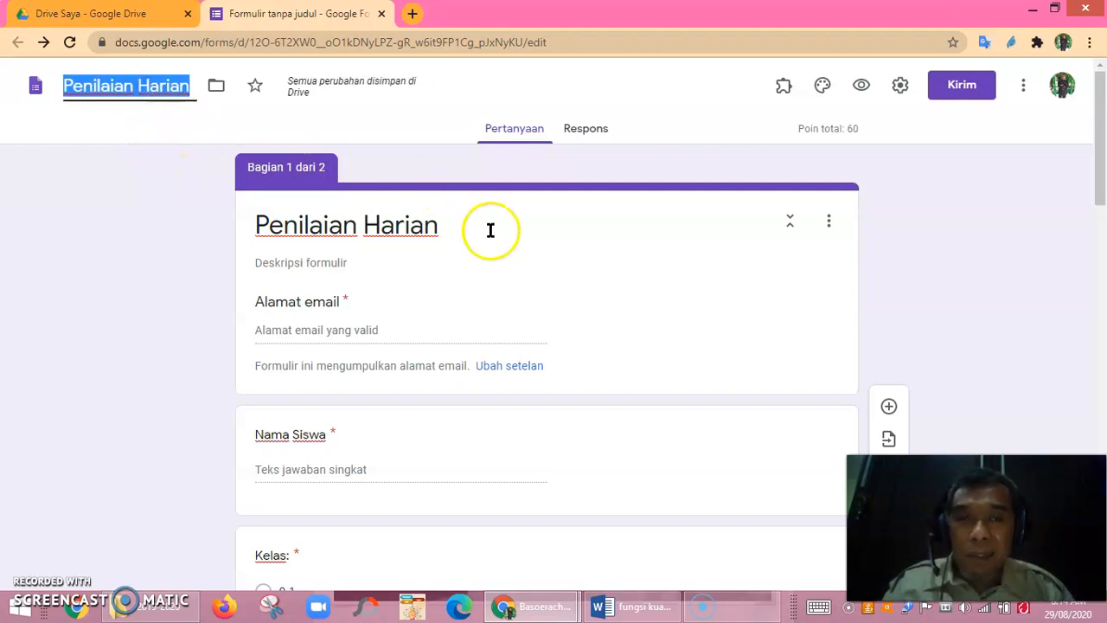
scroll(519, 236, "down", 10)
scroll(533, 238, "up", 10)
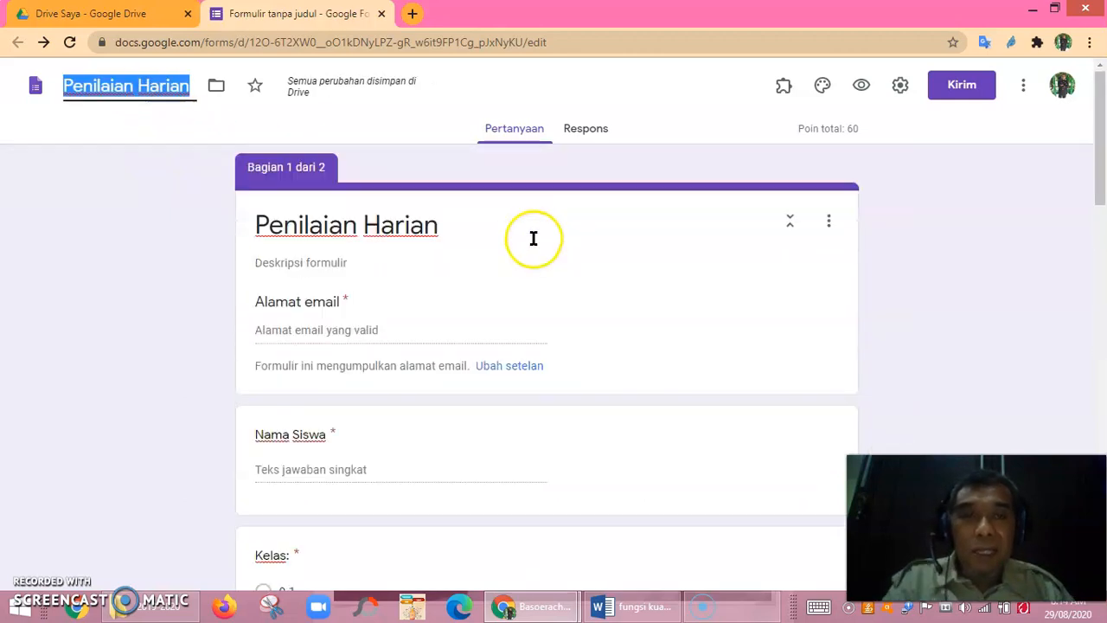
left_click(862, 88)
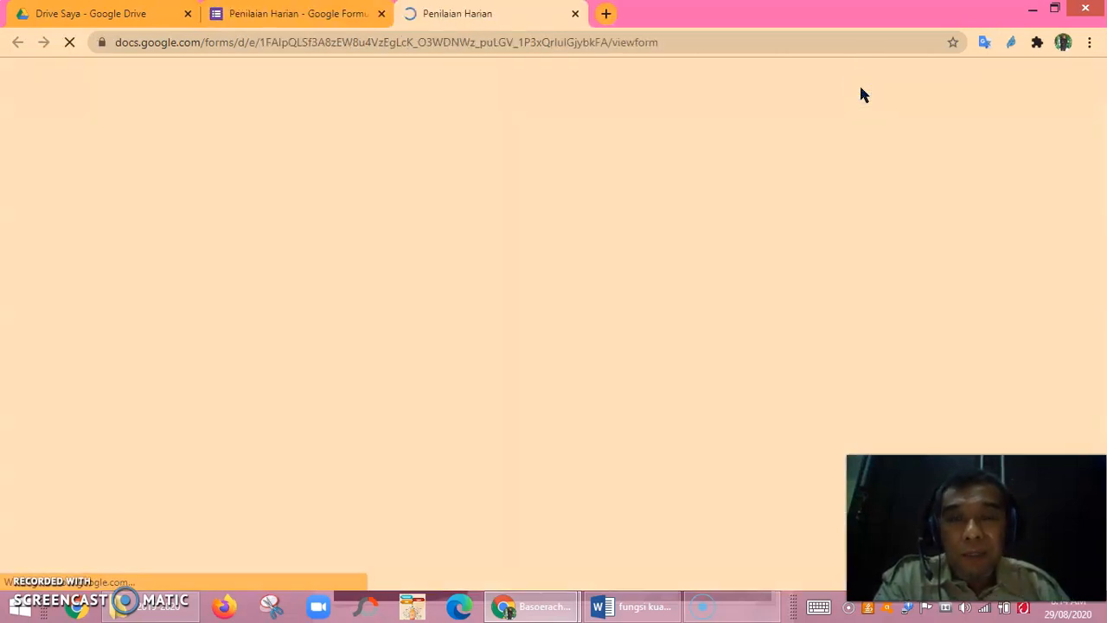
scroll(657, 285, "down", 3)
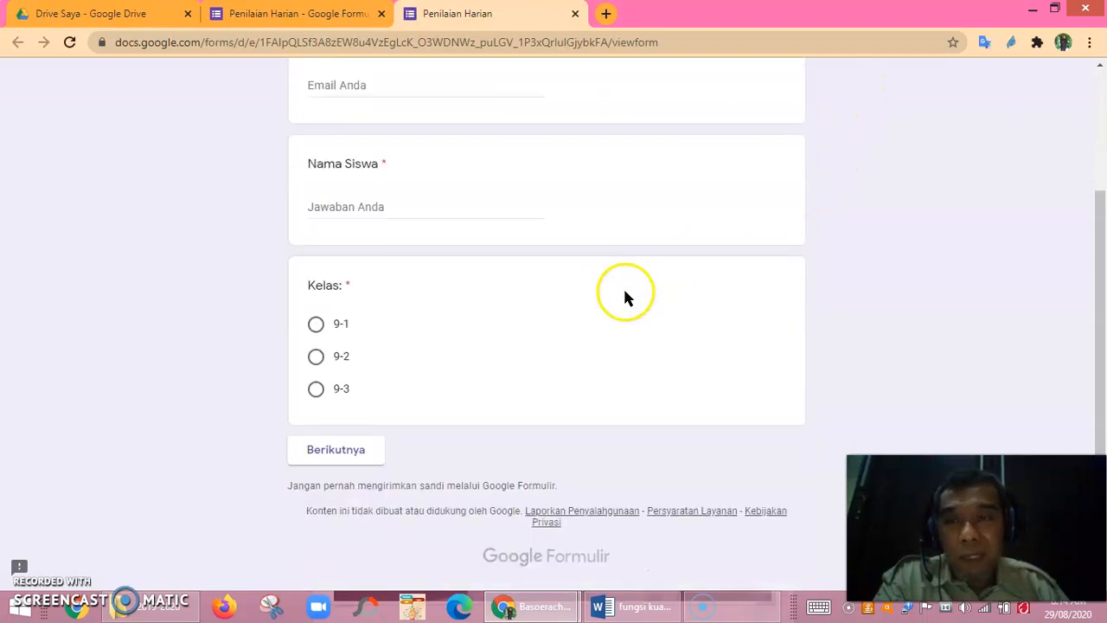
scroll(620, 278, "up", 3)
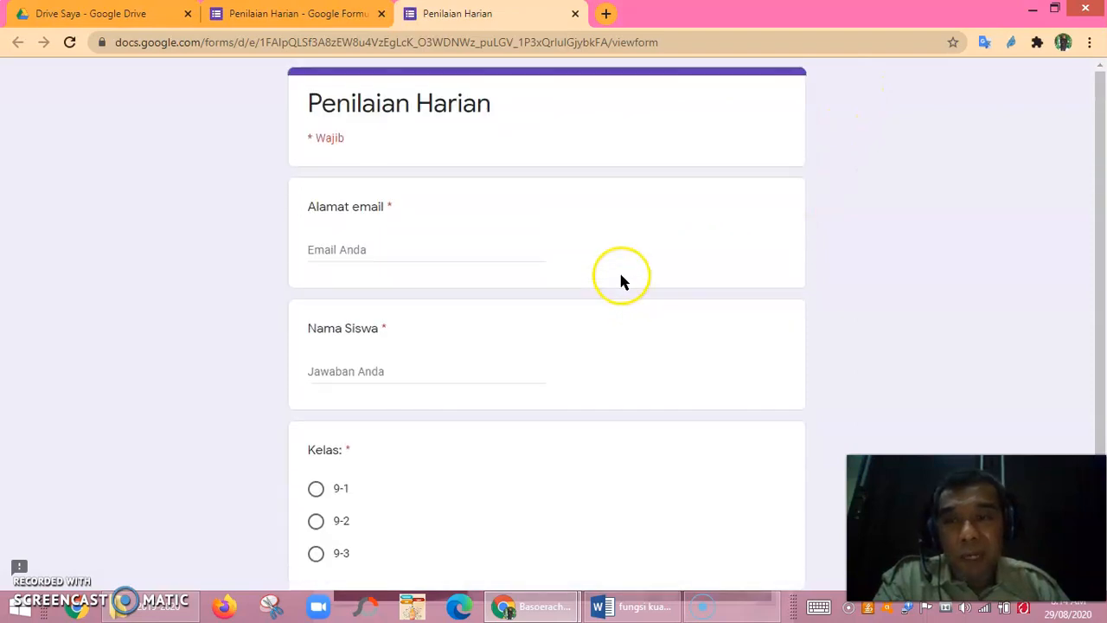
scroll(622, 273, "down", 1)
scroll(623, 271, "up", 1)
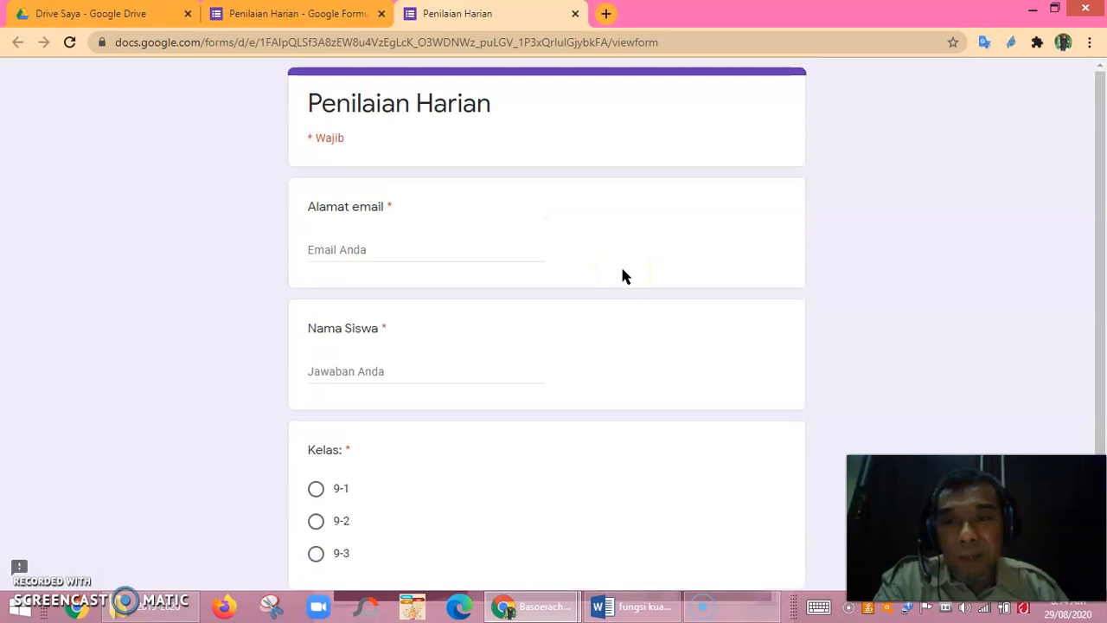
left_click(575, 14)
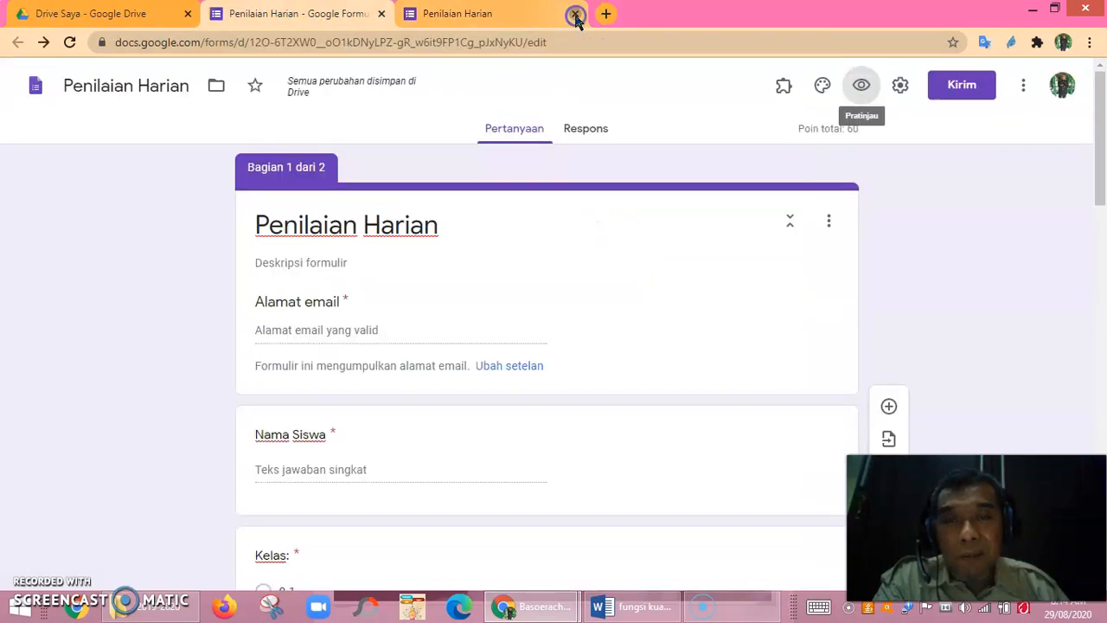
Open the theme's header image chooser and switch to its upload page.
left_click(823, 89)
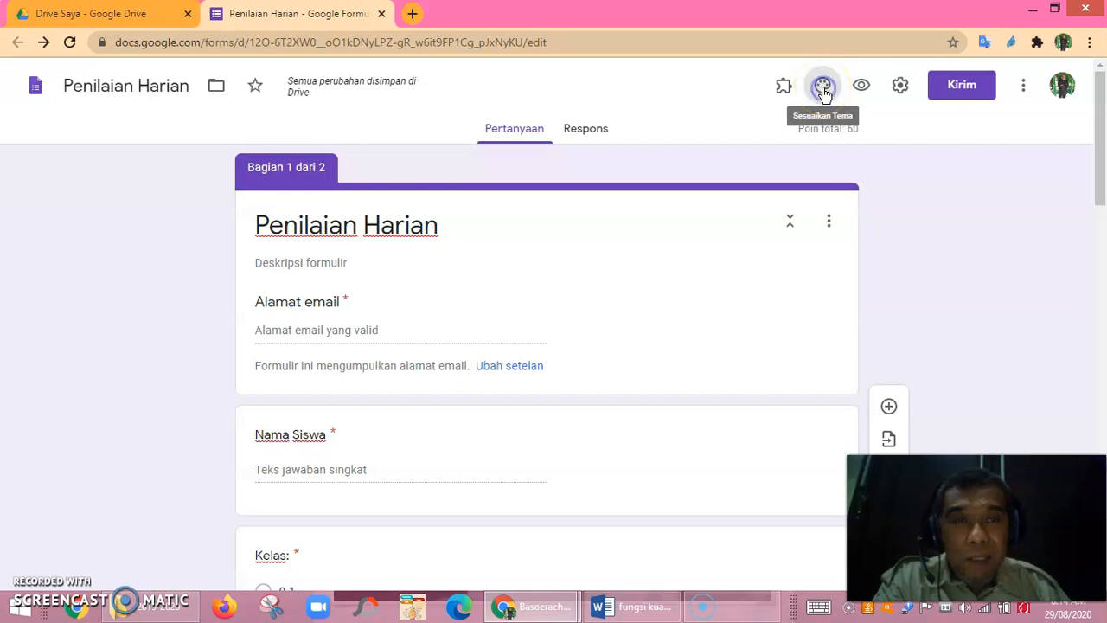
left_click(934, 245)
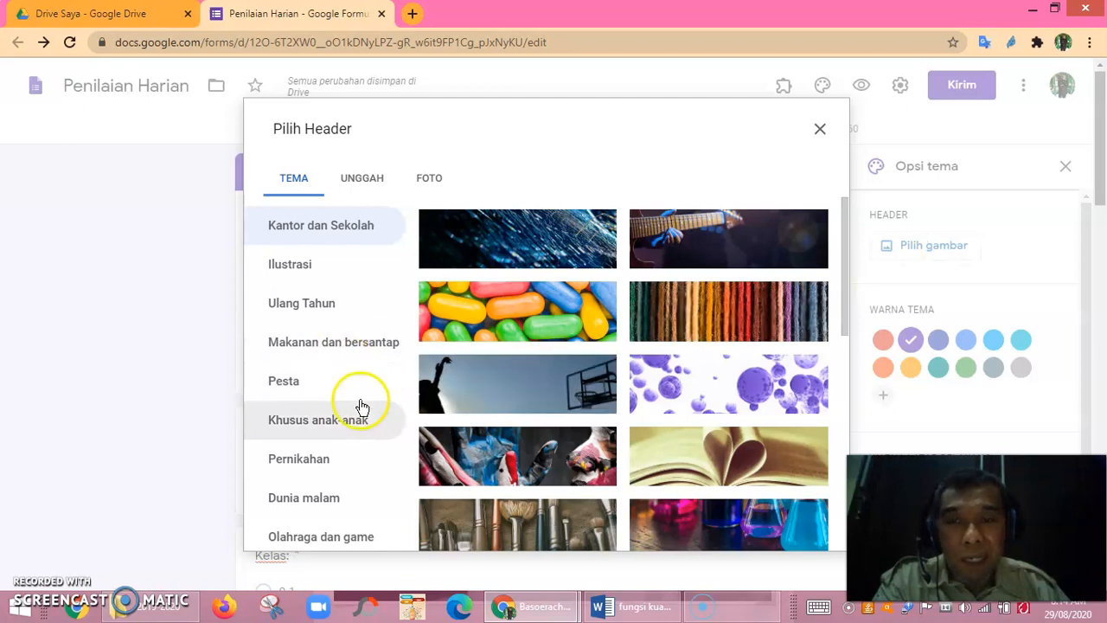
left_click(294, 495)
key("Escape")
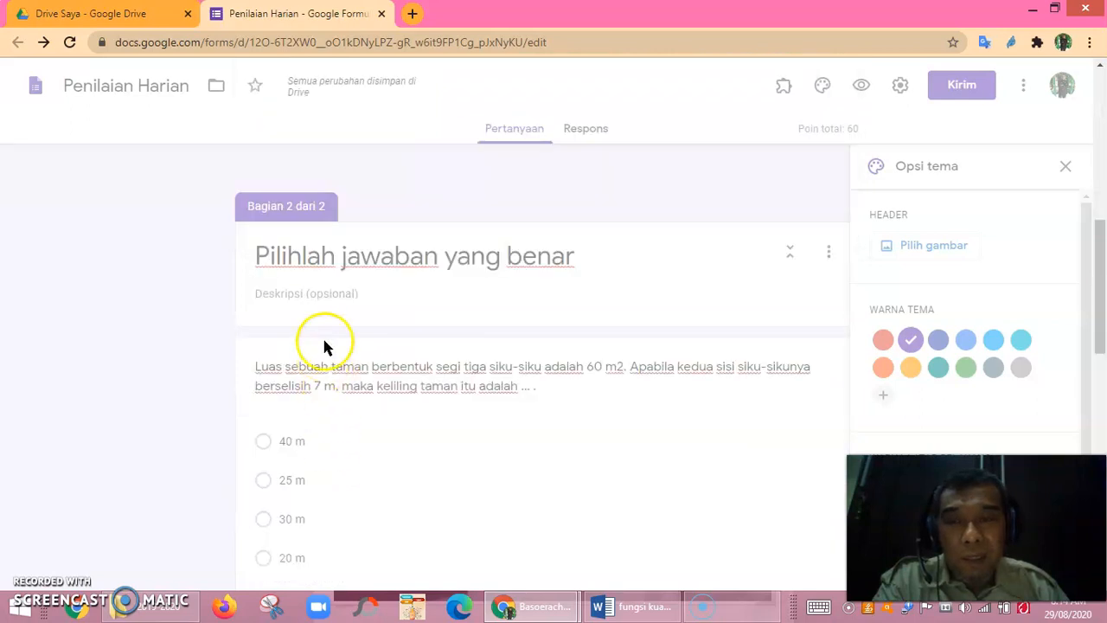
scroll(325, 340, "up", 7)
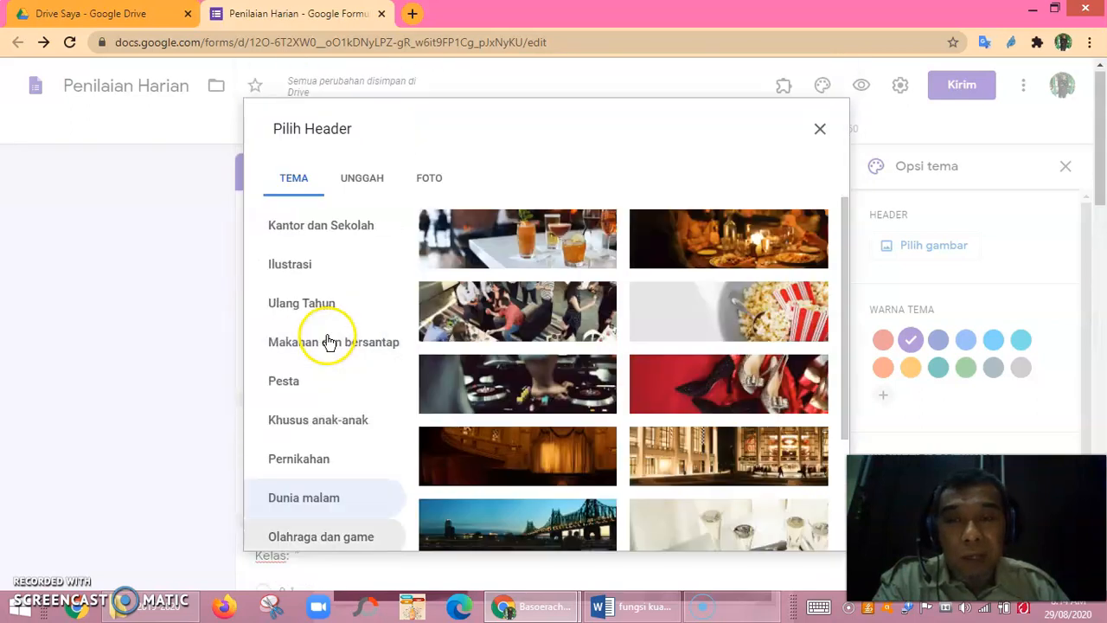
left_click(366, 183)
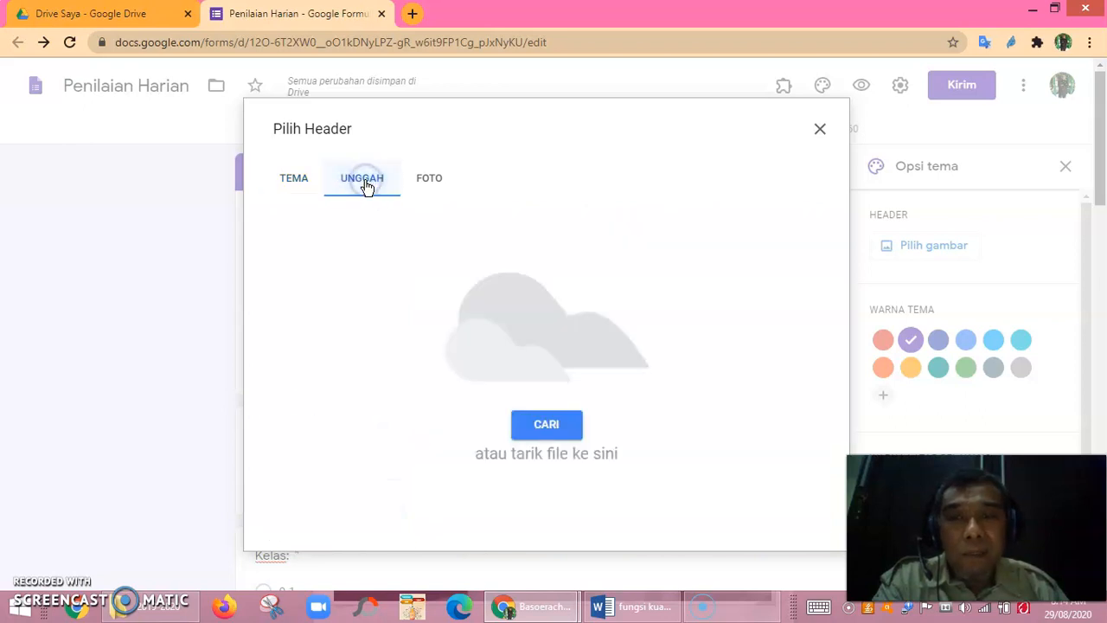
Upload the PH image from the D:\LOGO folder as the header picture.
left_click(548, 428)
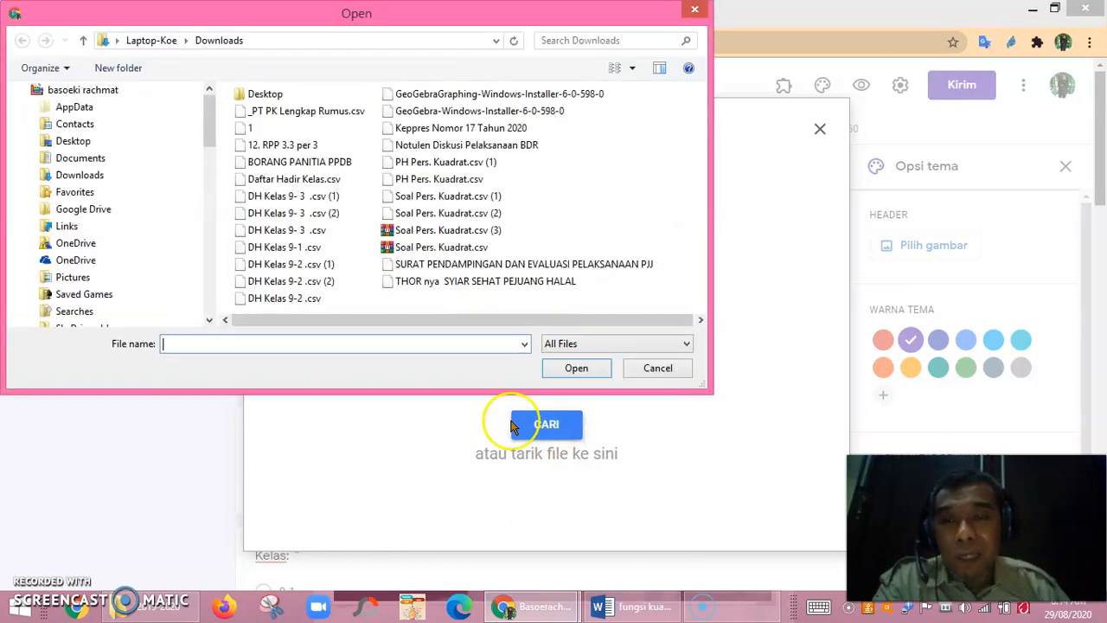
left_click_drag(209, 208, 217, 275)
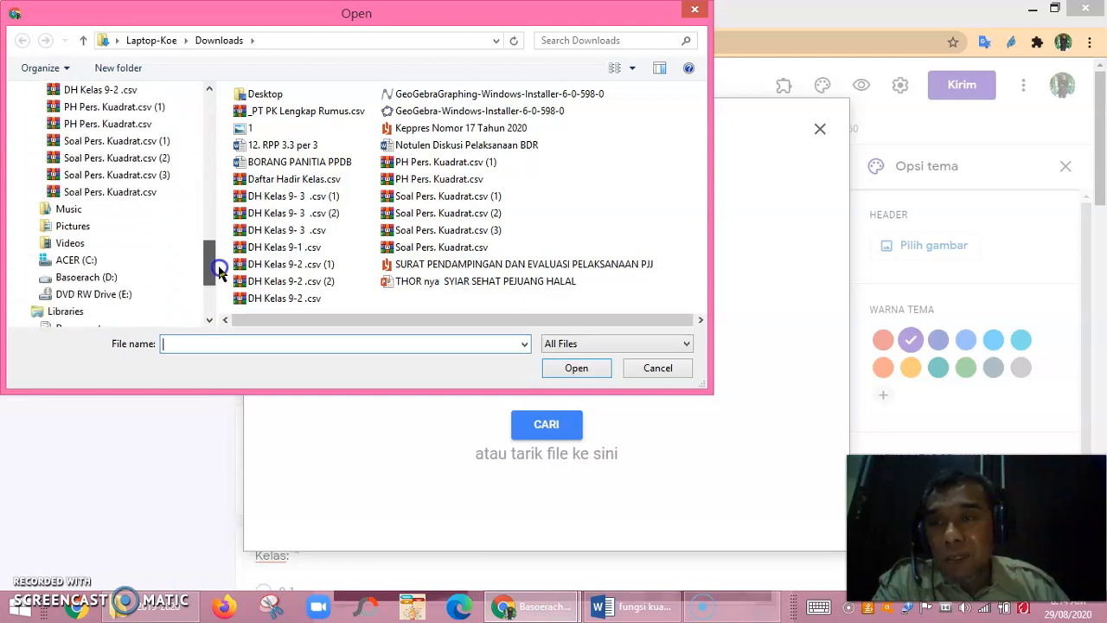
left_click(99, 278)
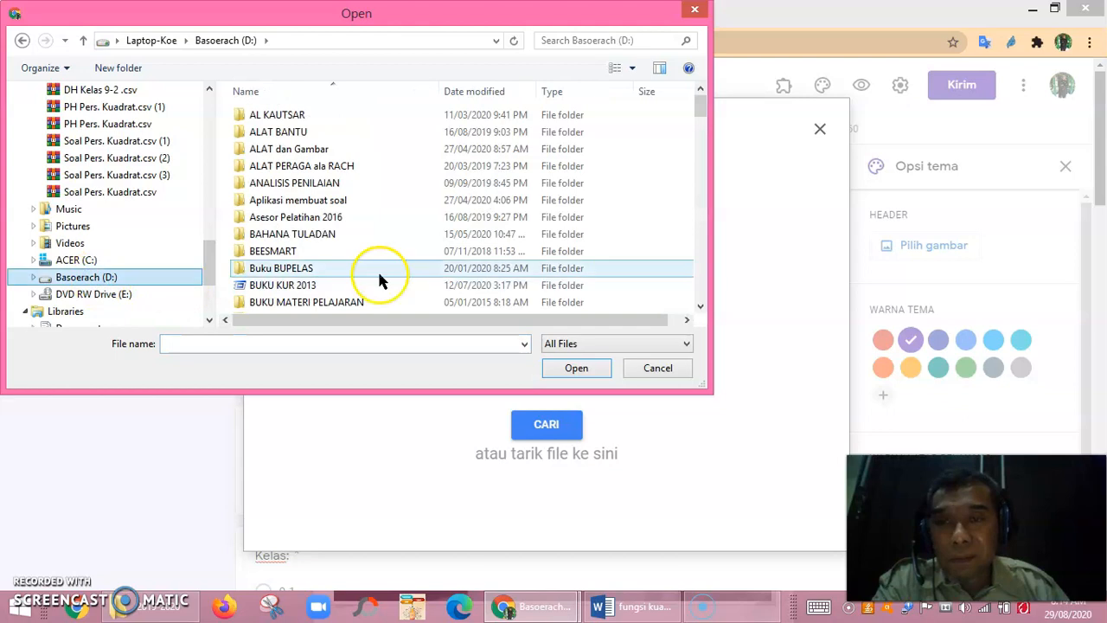
left_click_drag(701, 112, 701, 133)
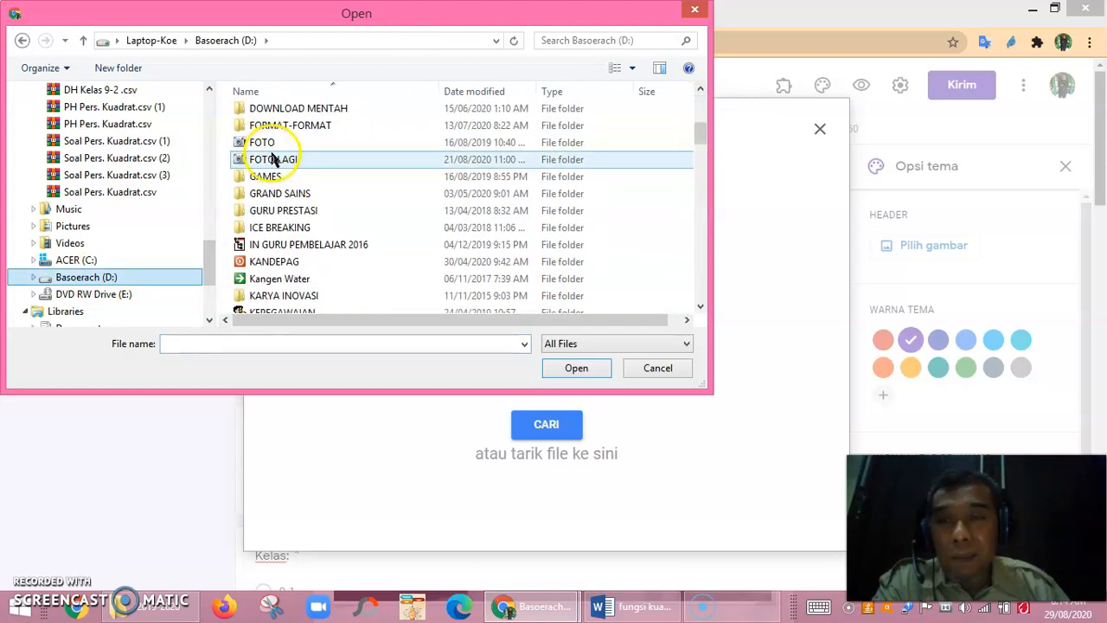
left_click_drag(702, 123, 700, 153)
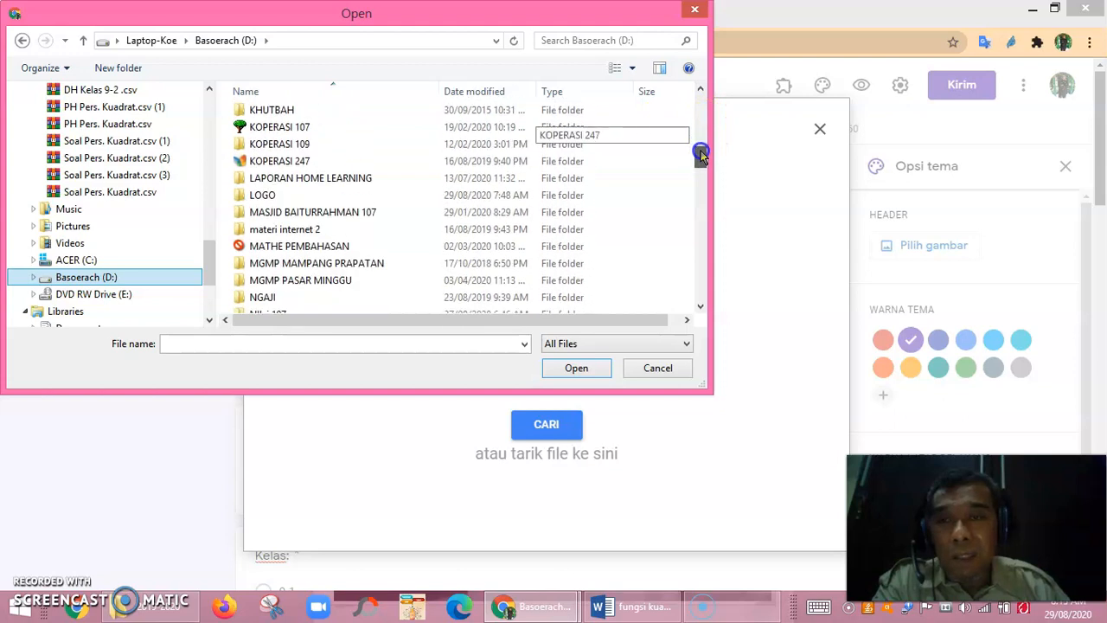
left_click(281, 197)
double_click(281, 197)
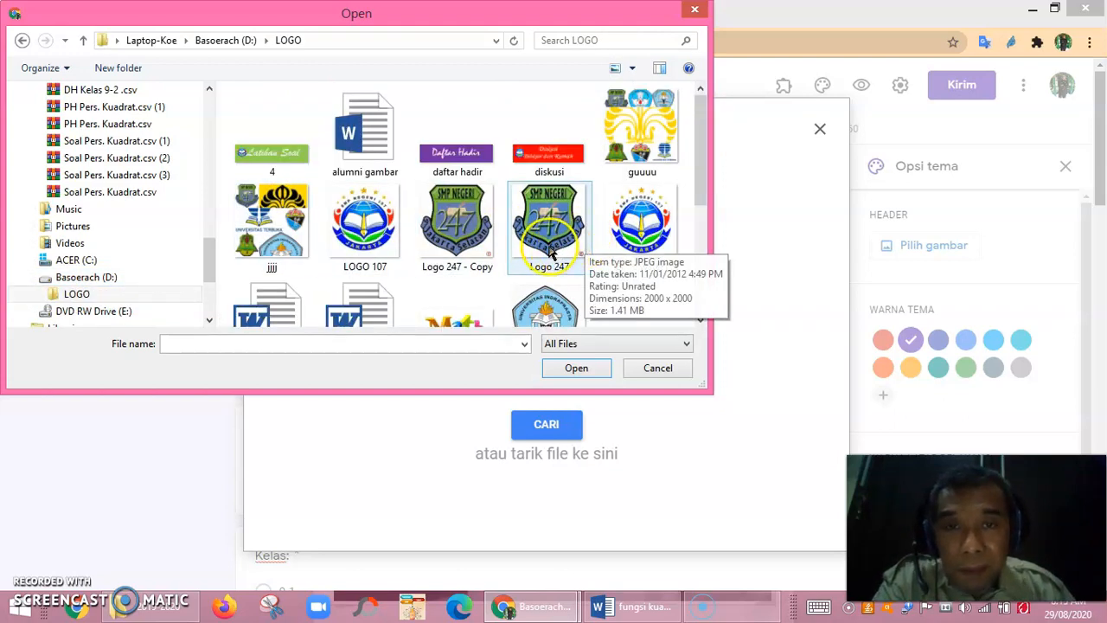
left_click_drag(704, 188, 703, 247)
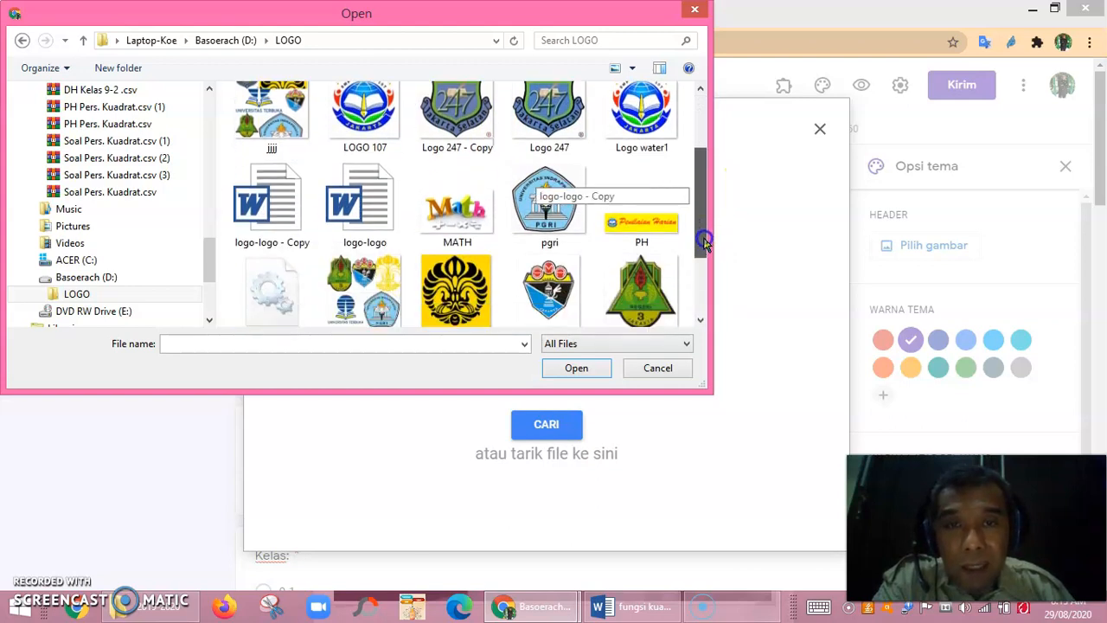
left_click(657, 227)
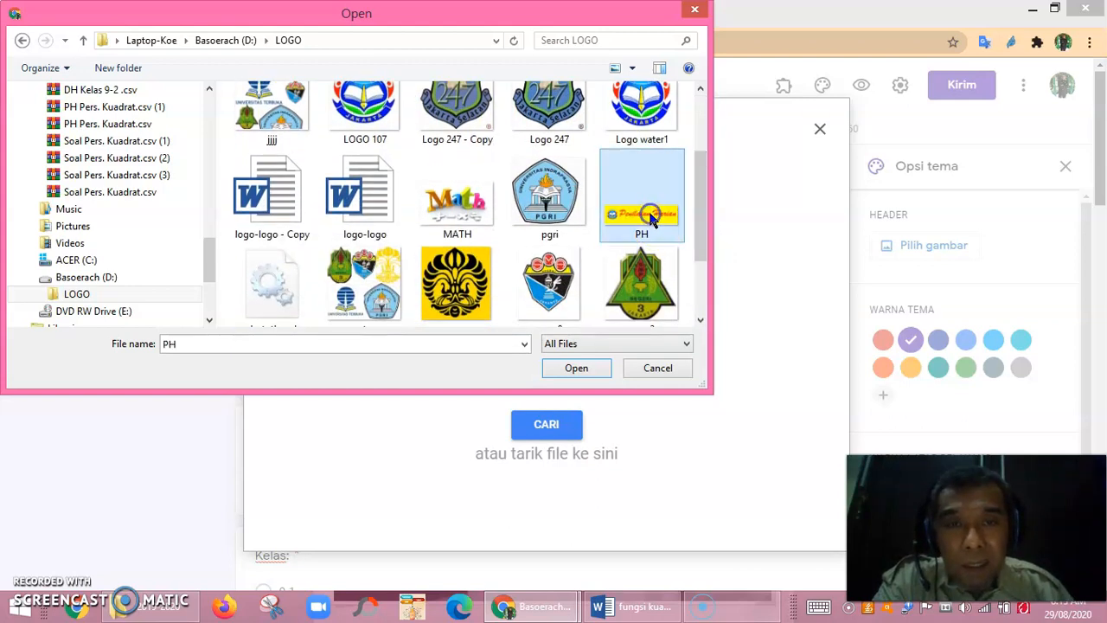
left_click(586, 370)
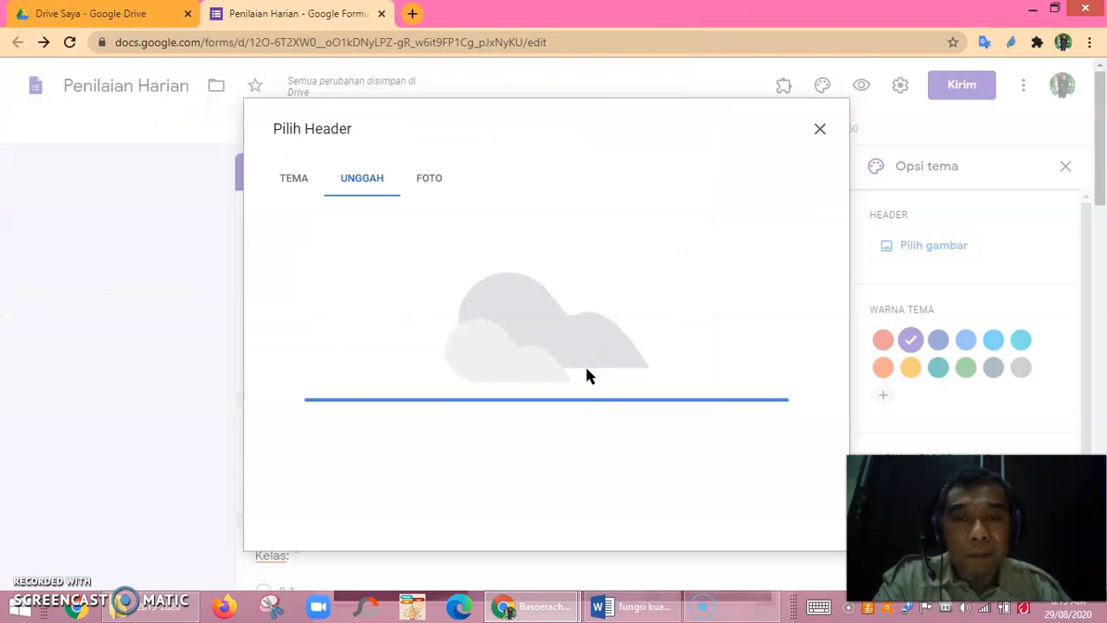
Adjust the crop of the yellow Penilaian Harian banner and apply it as the header.
left_click_drag(589, 376, 594, 361)
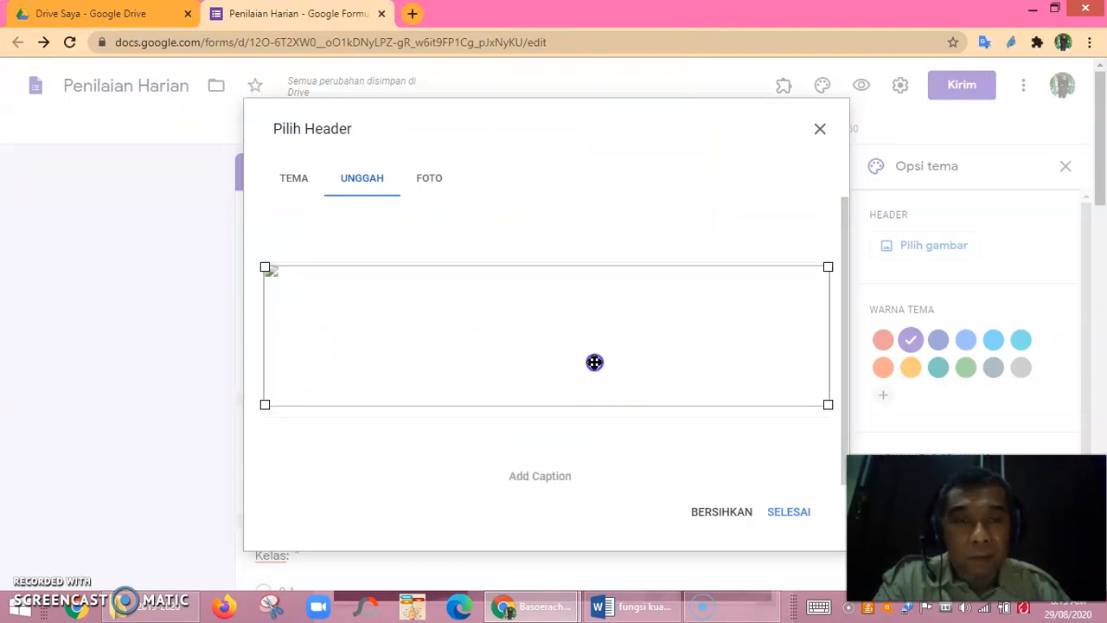
left_click(815, 512)
left_click(789, 516)
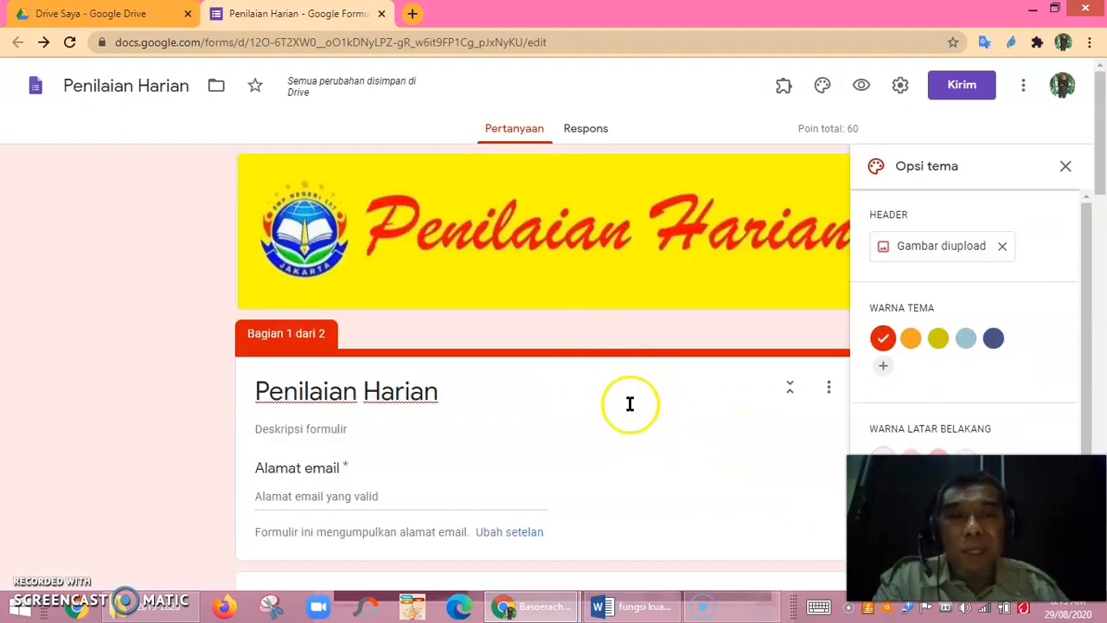
Open the respondent preview of the Penilaian Harian form.
scroll(645, 417, "down", 10)
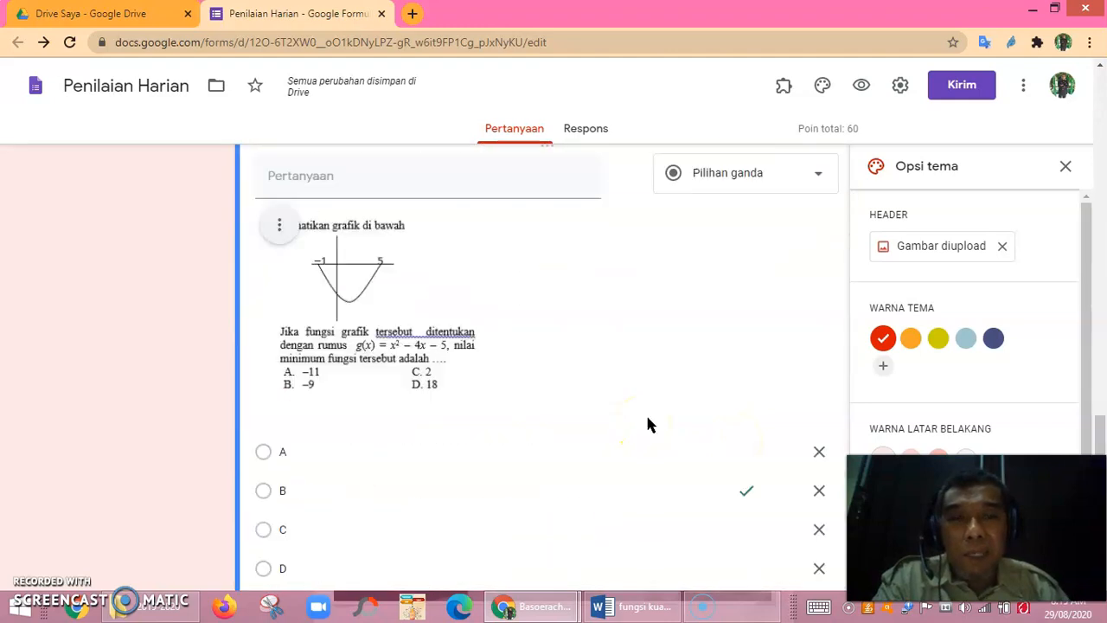
scroll(650, 406, "up", 10)
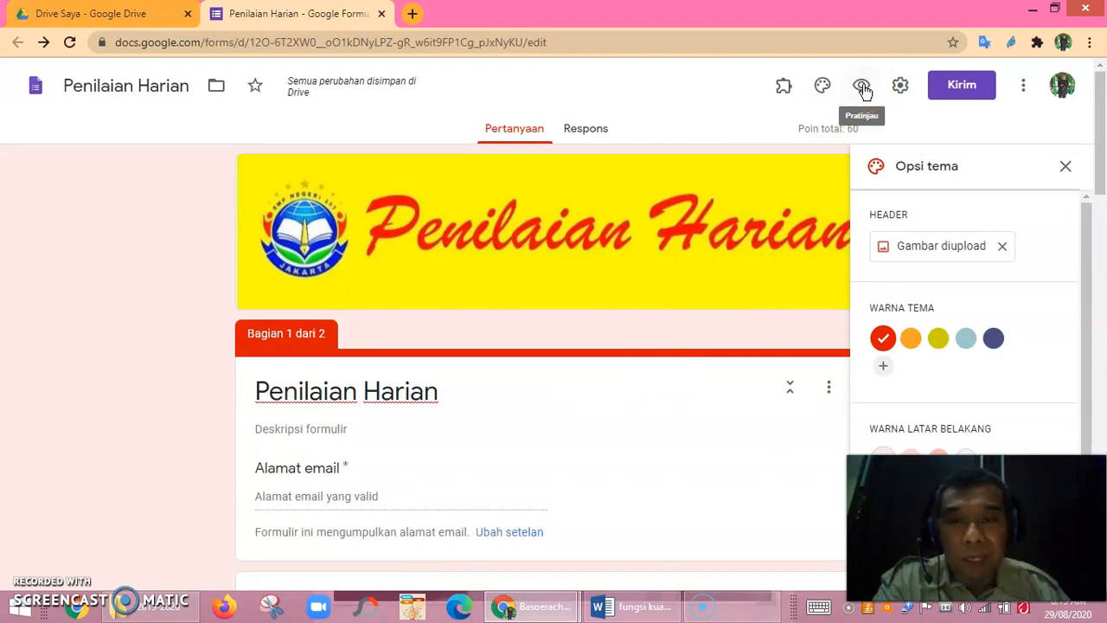
left_click(863, 86)
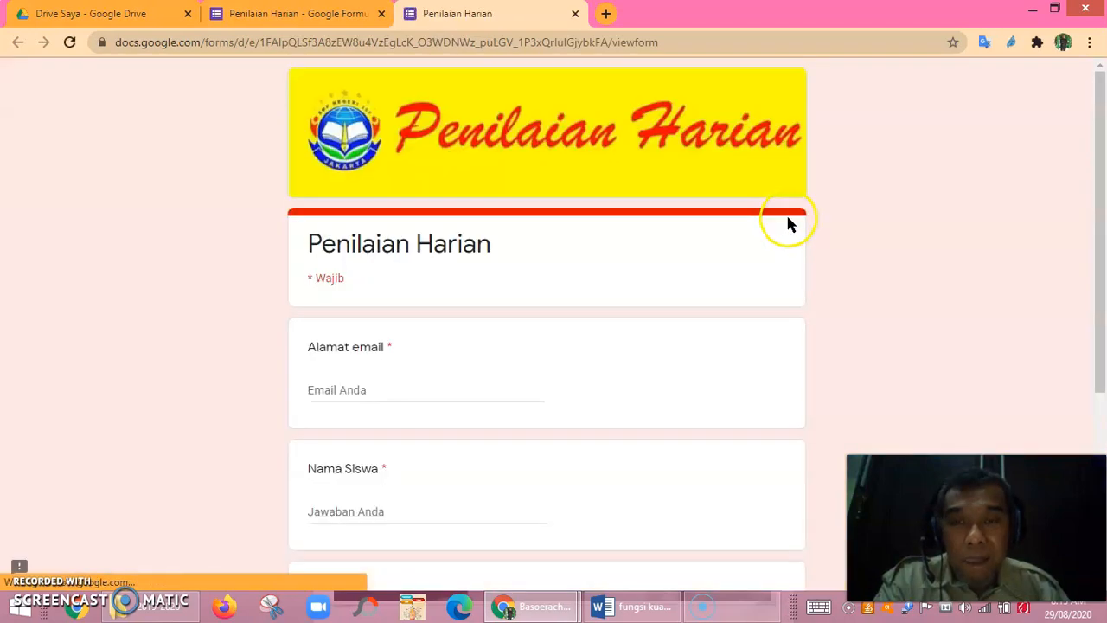
Scroll through the preview to check the yellow logo banner and red accents.
scroll(717, 358, "down", 4)
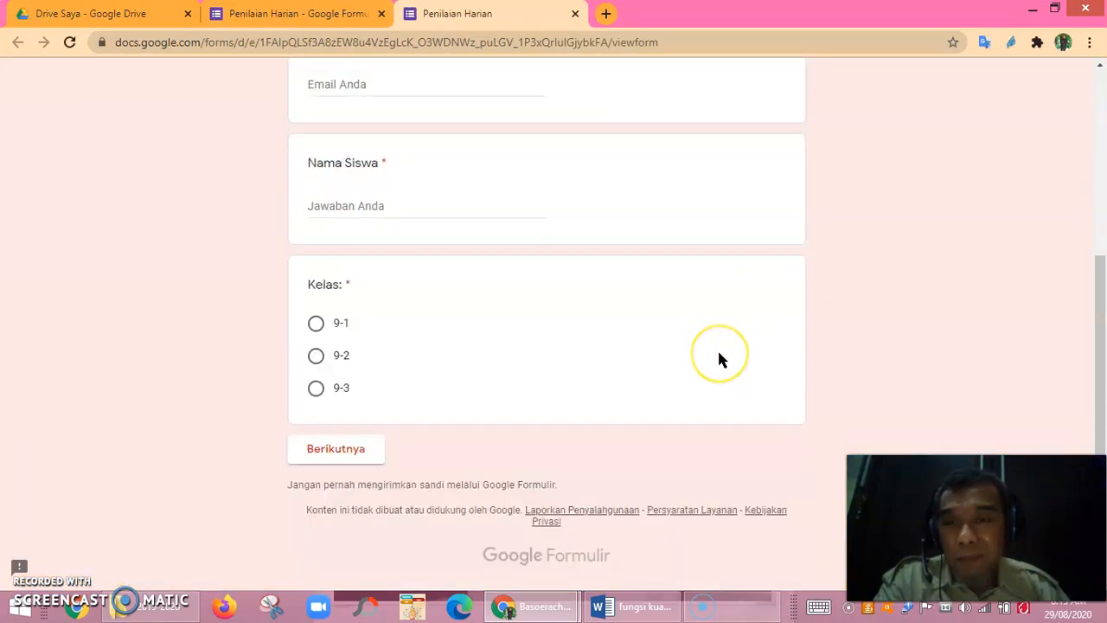
scroll(719, 356, "up", 4)
scroll(719, 358, "down", 4)
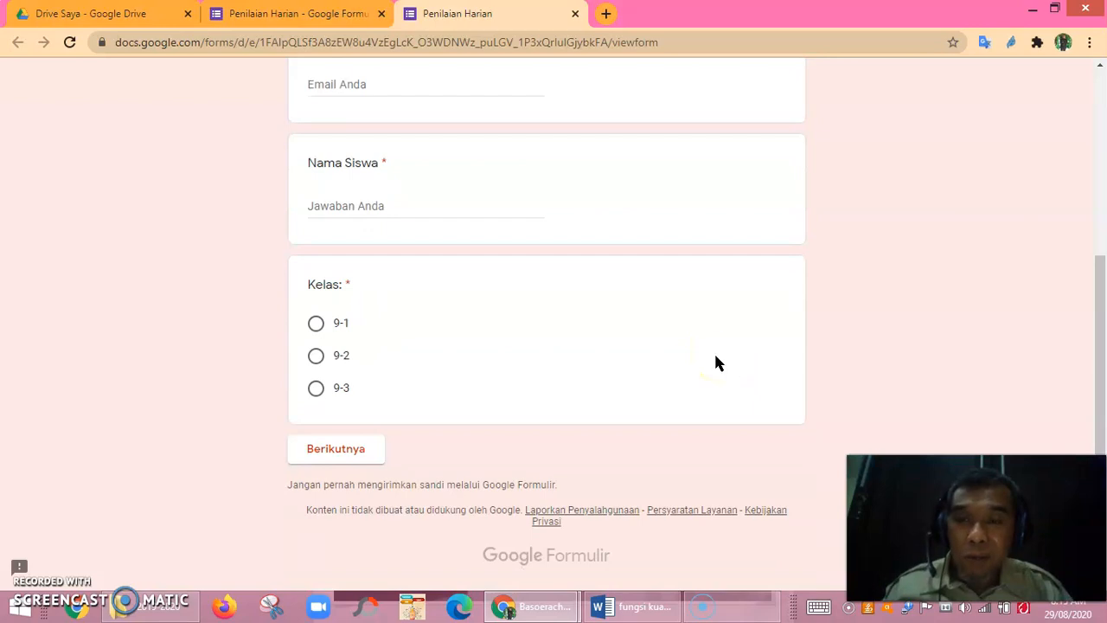
scroll(621, 364, "up", 4)
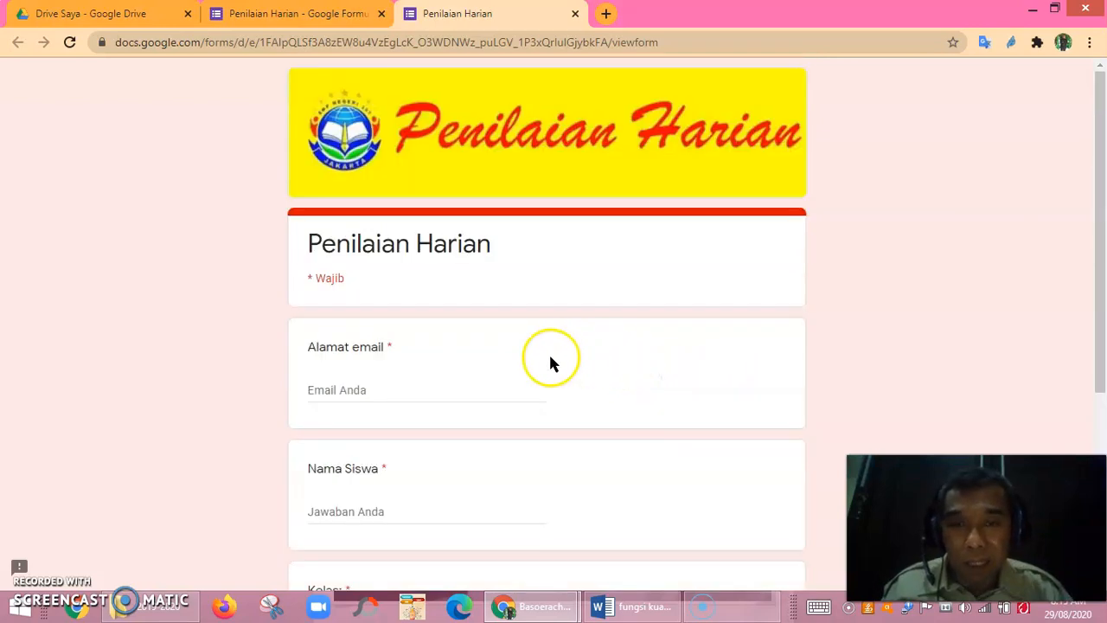
scroll(548, 364, "down", 4)
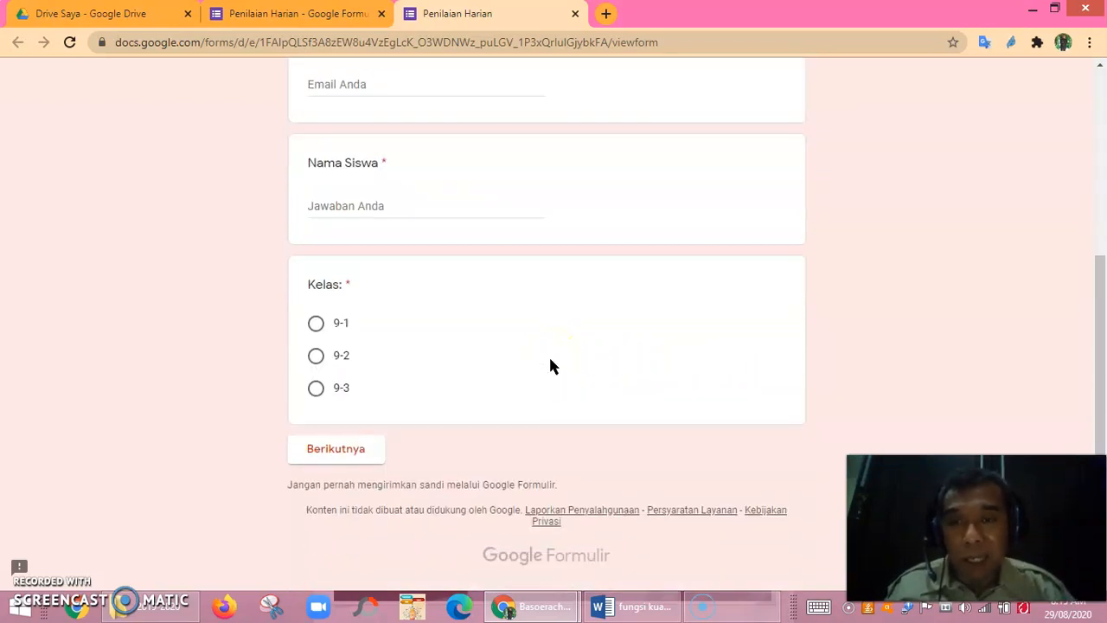
scroll(551, 367, "up", 4)
scroll(550, 367, "down", 4)
scroll(550, 367, "up", 4)
scroll(551, 366, "down", 4)
scroll(551, 371, "up", 4)
scroll(551, 371, "down", 1)
scroll(551, 371, "up", 1)
Enter a respondent email address in the preview's email field.
left_click(366, 393)
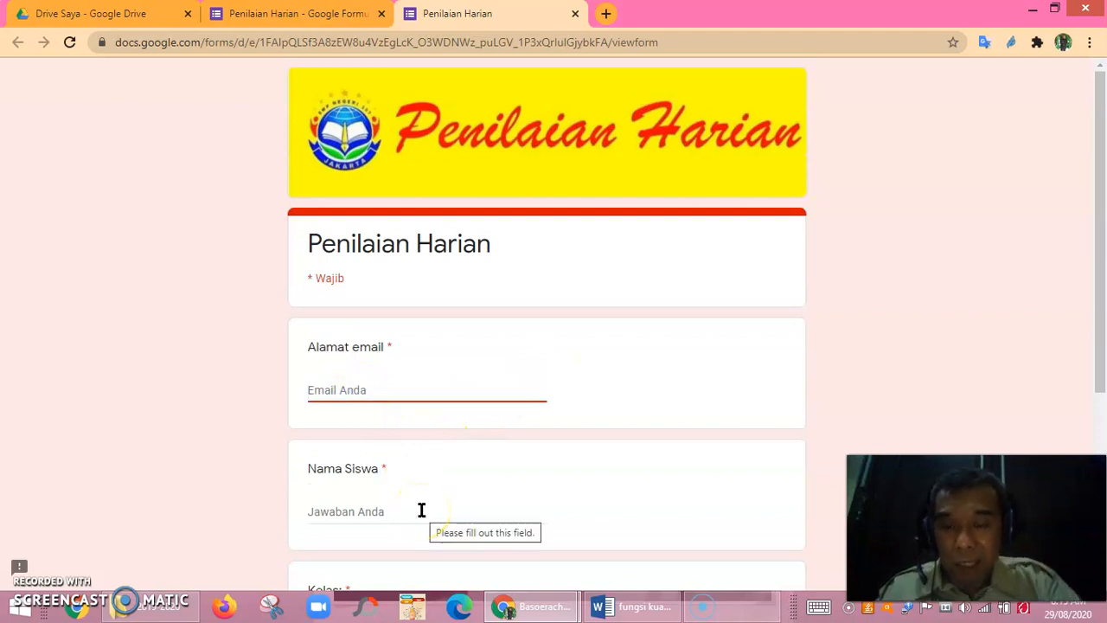
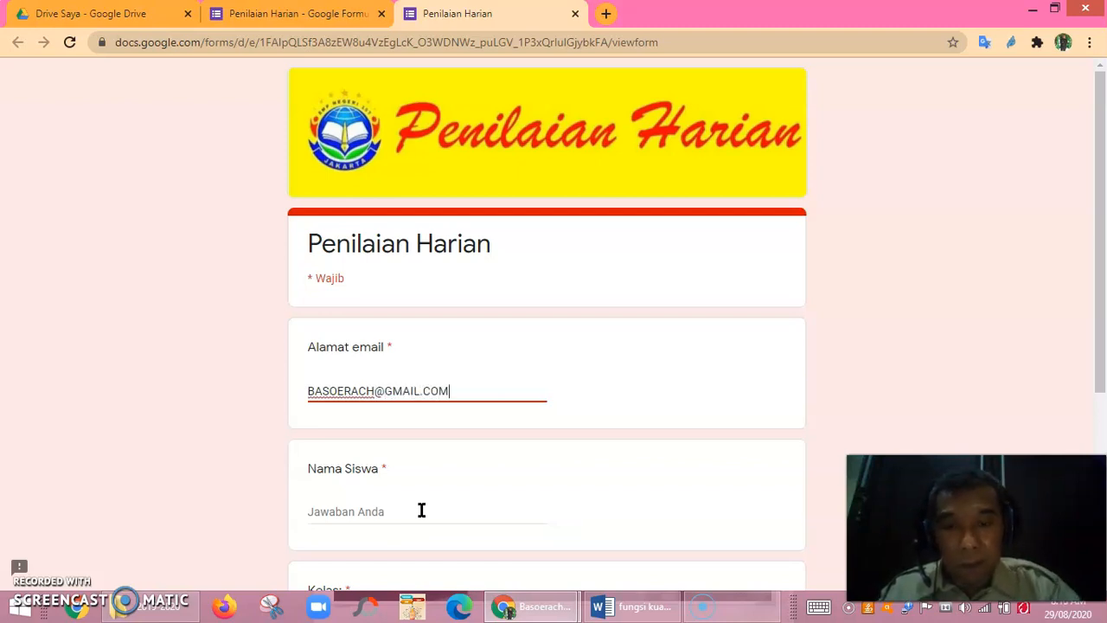
scroll(422, 511, "down", 3)
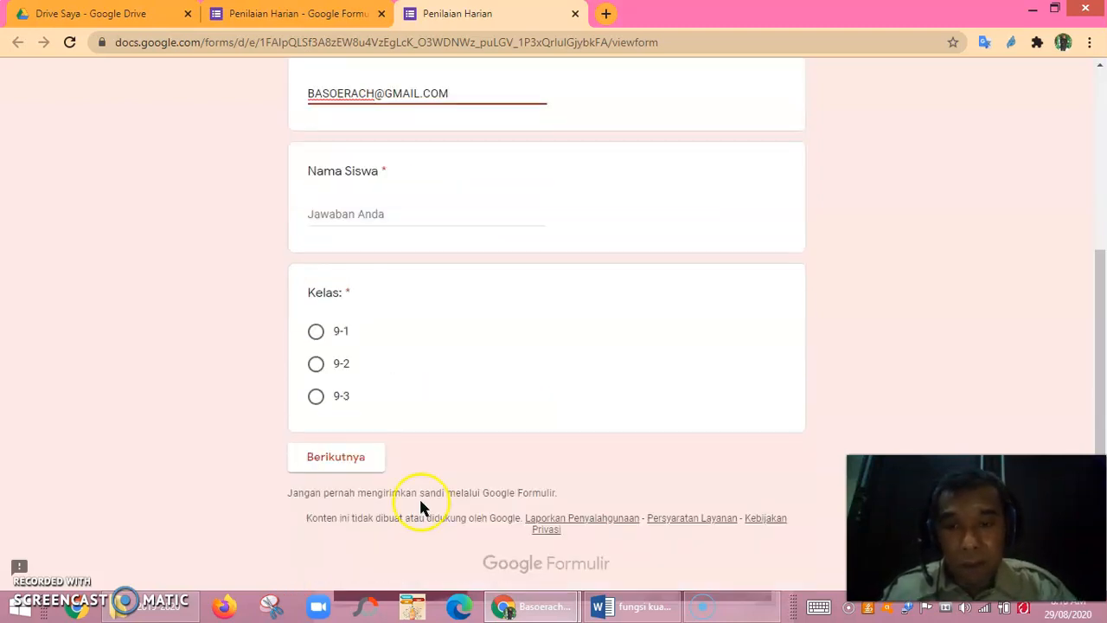
Enter the student's name, select class 9-1, and continue with Berikutnya.
left_click(354, 215)
type("B")
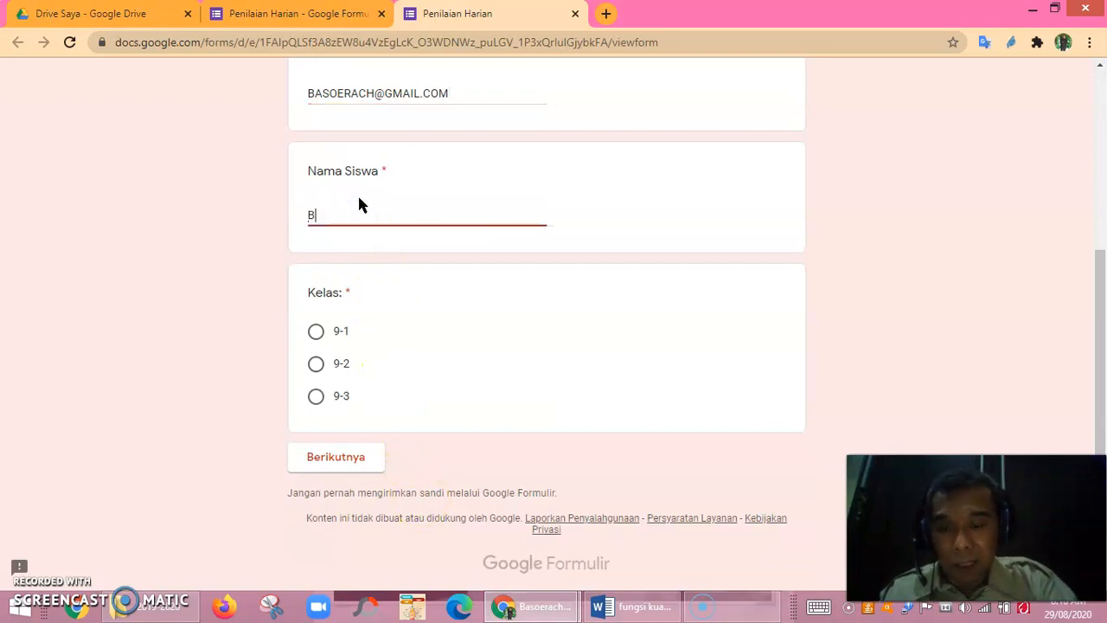
type("ASOERACH")
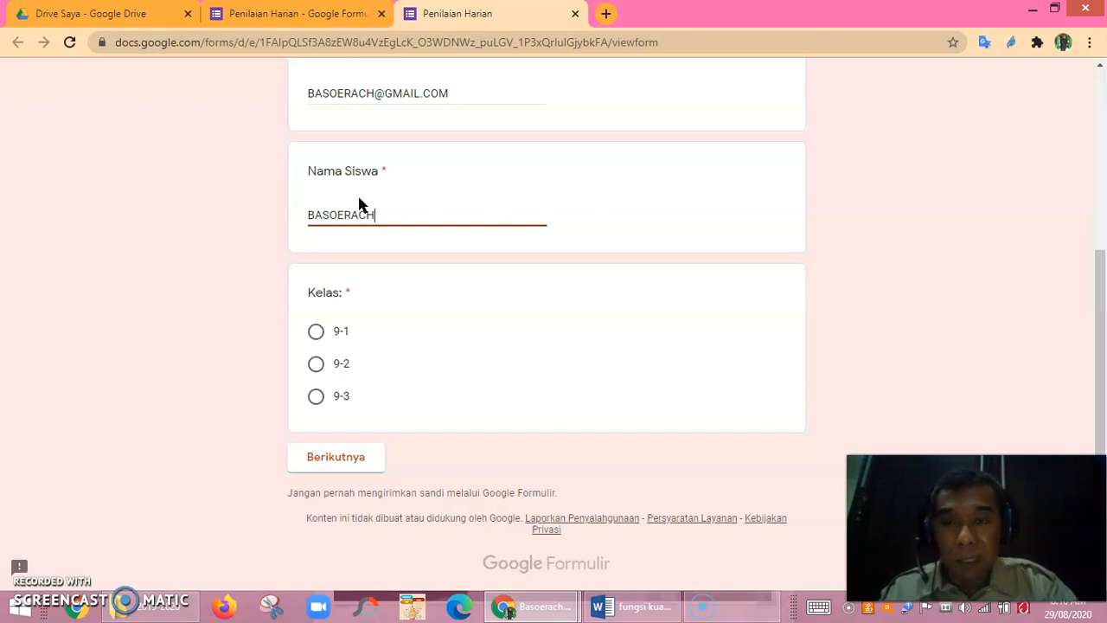
left_click(316, 331)
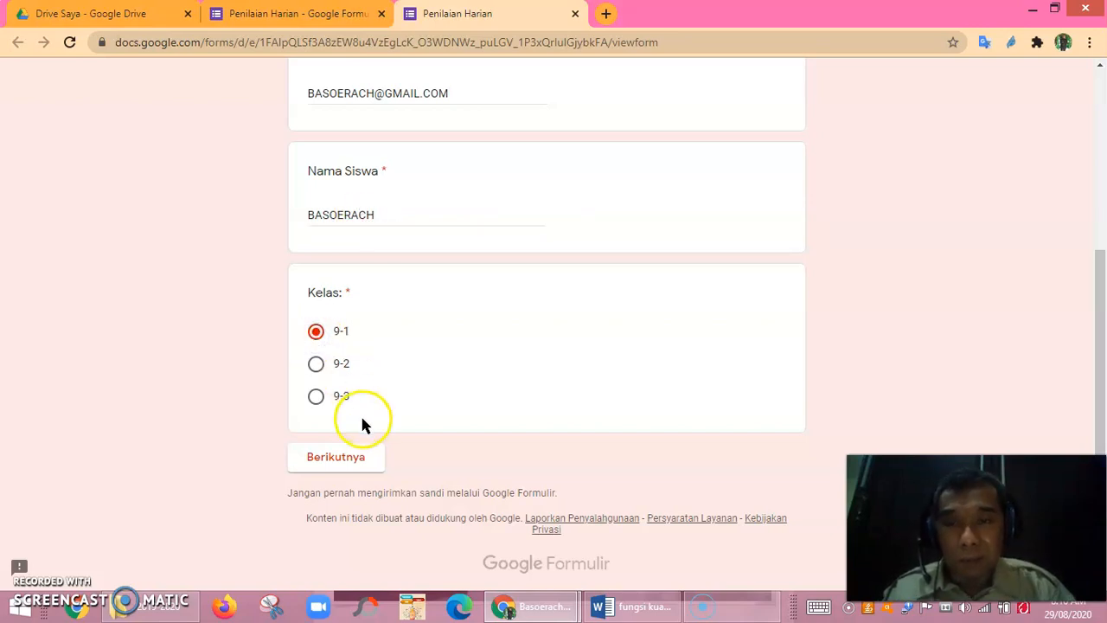
left_click(337, 462)
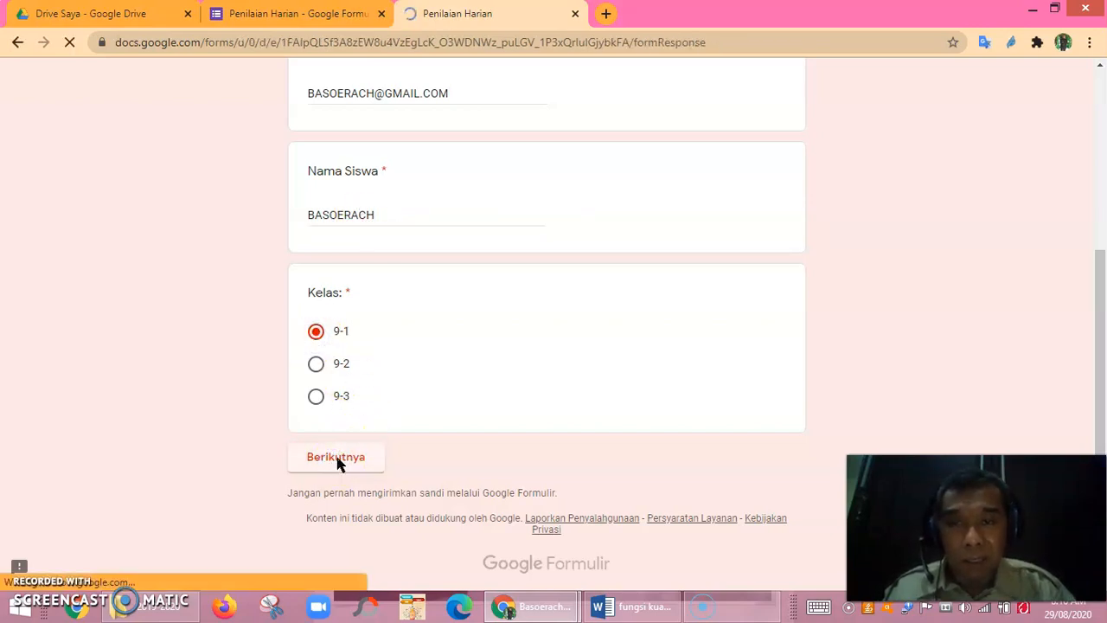
scroll(415, 424, "down", 3)
scroll(467, 368, "up", 3)
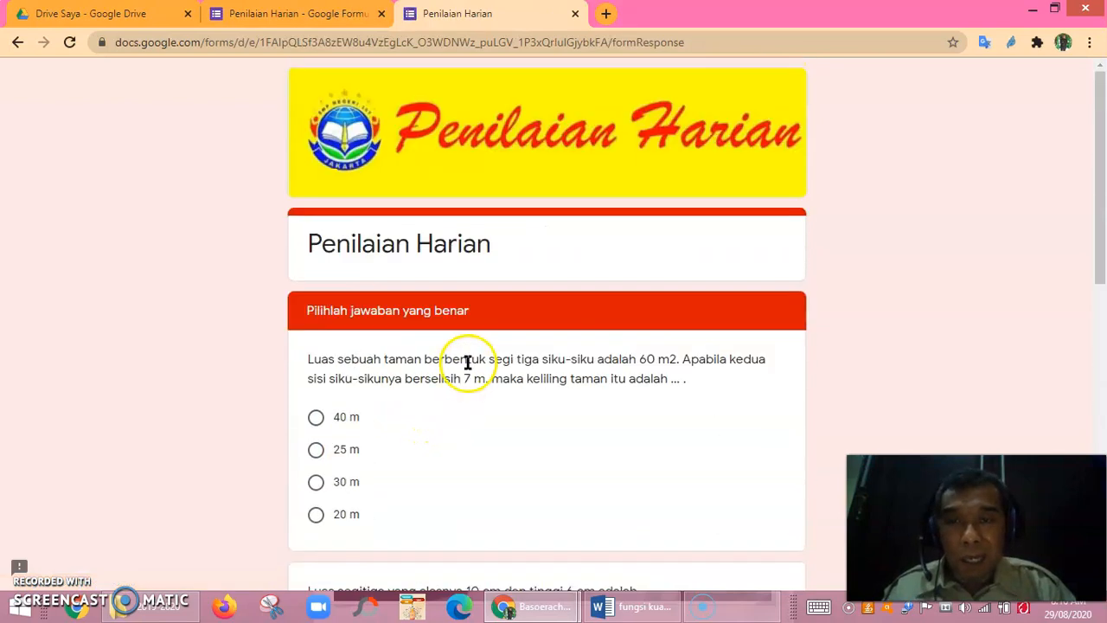
scroll(511, 393, "down", 3)
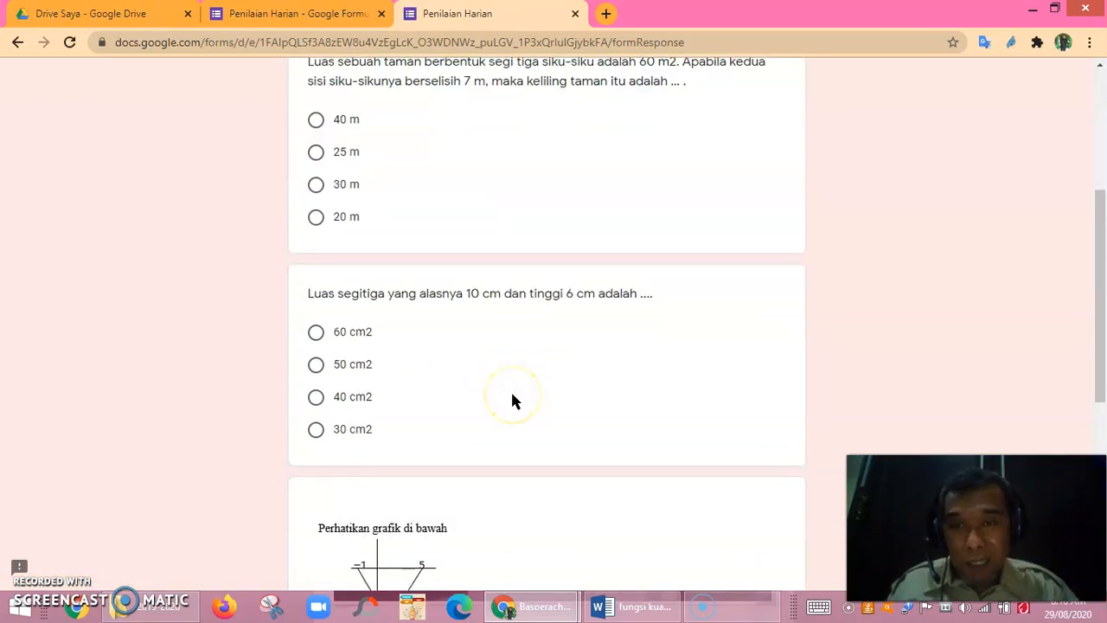
scroll(513, 400, "down", 5)
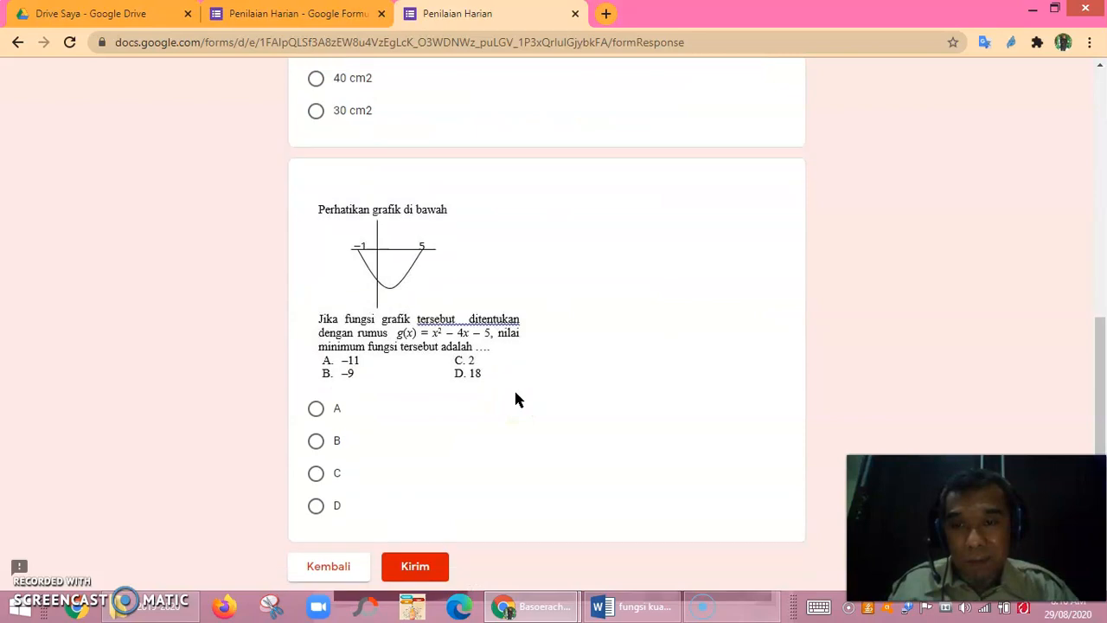
scroll(517, 381, "up", 8)
scroll(518, 381, "down", 8)
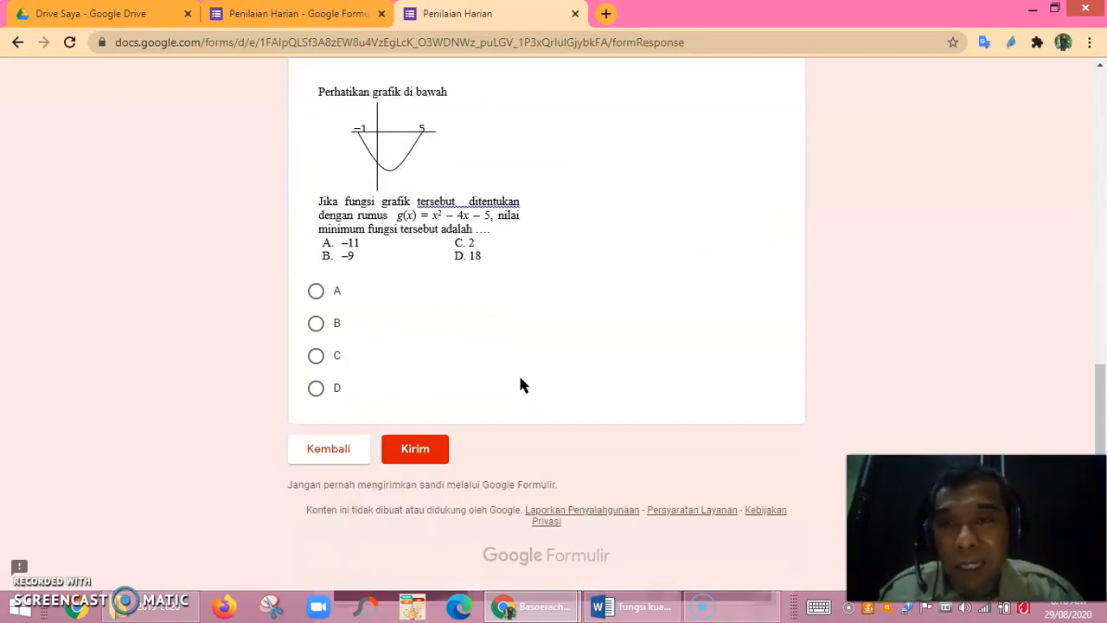
scroll(519, 361, "up", 8)
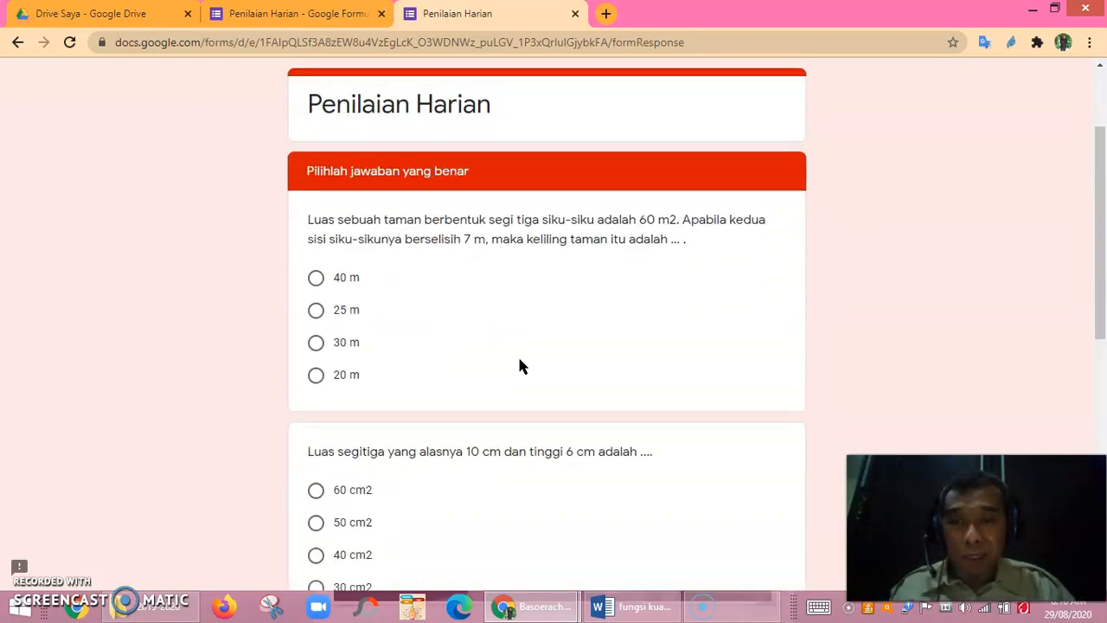
scroll(519, 367, "down", 3)
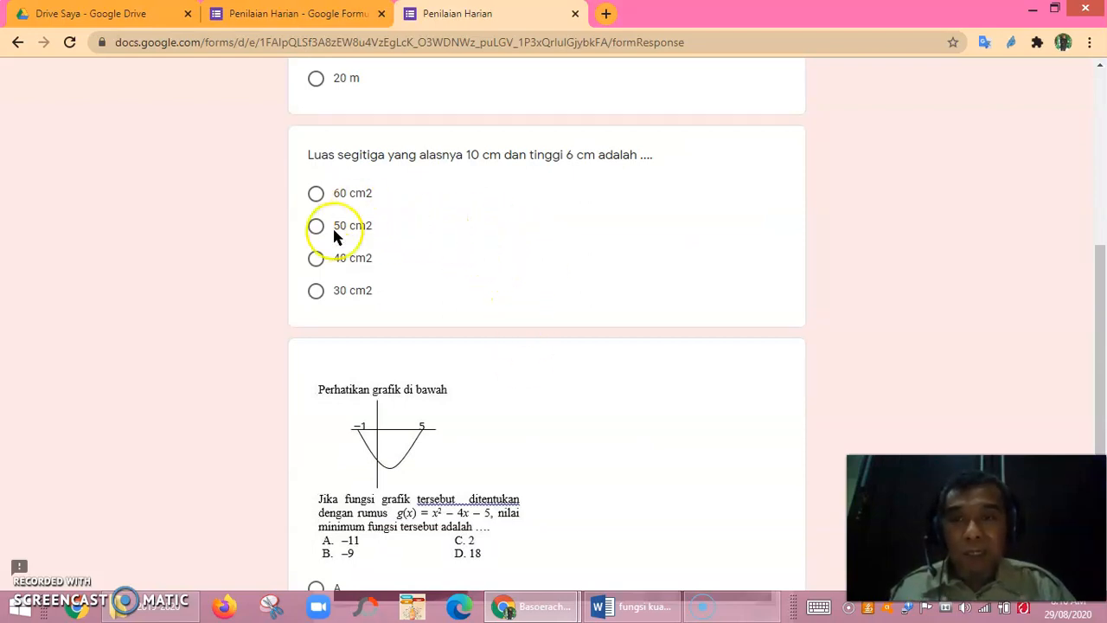
scroll(524, 268, "up", 5)
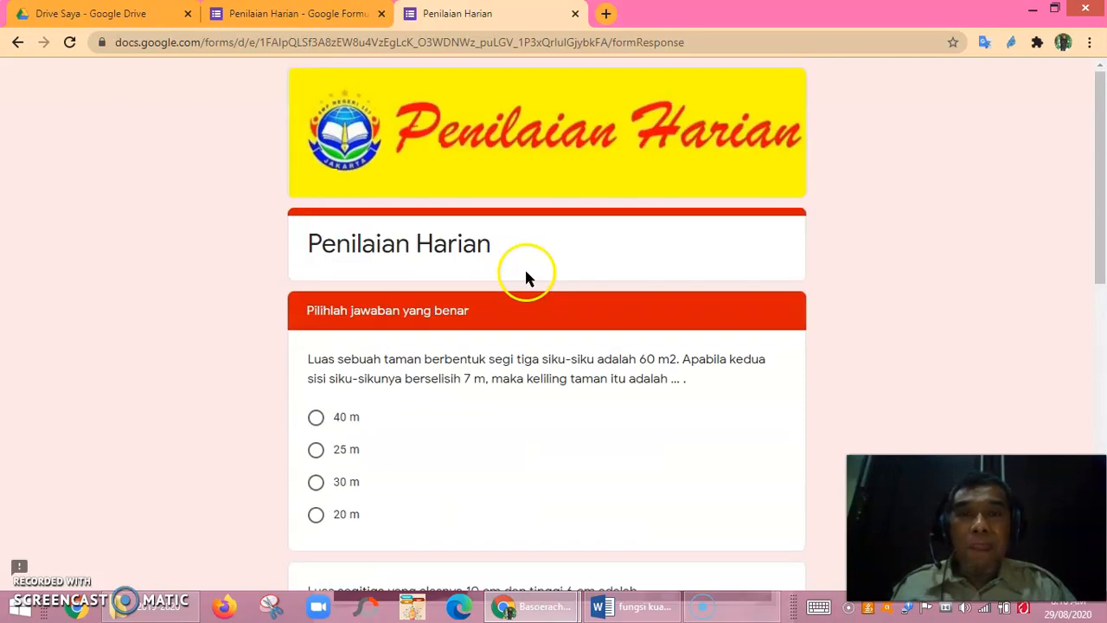
Close the preview tab and dismiss the browser context menu in the form editor.
left_click(575, 14)
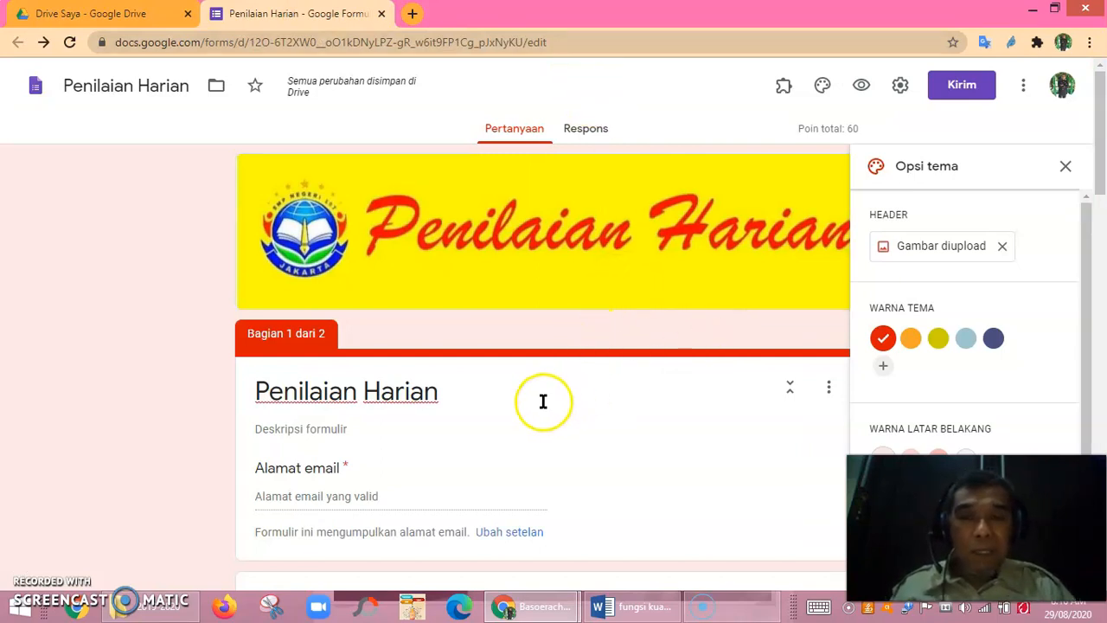
right_click(962, 94)
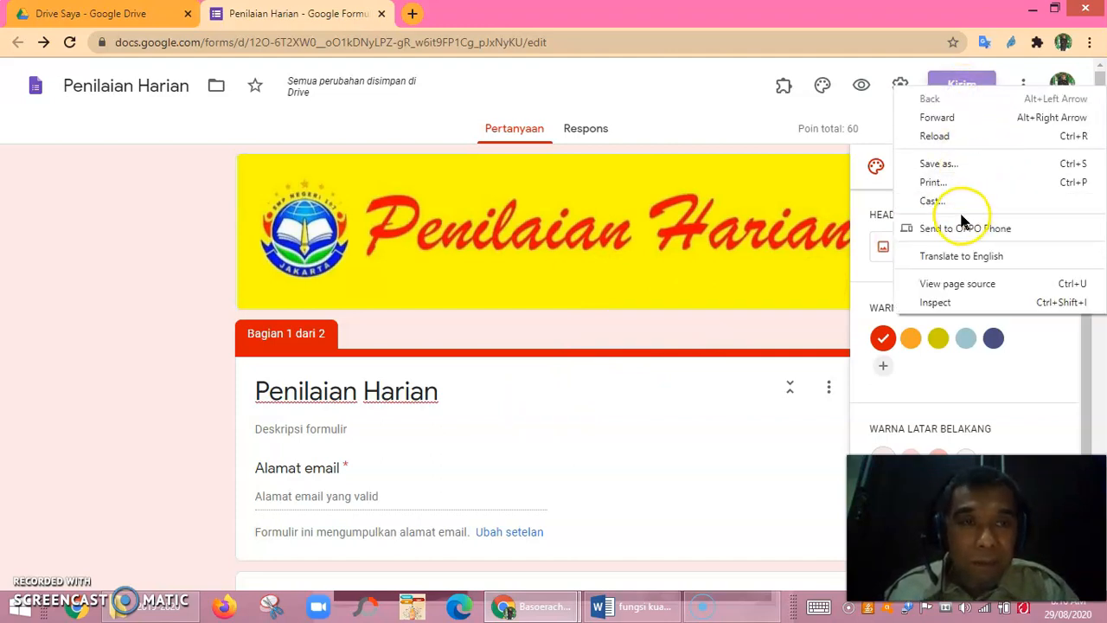
left_click(783, 430)
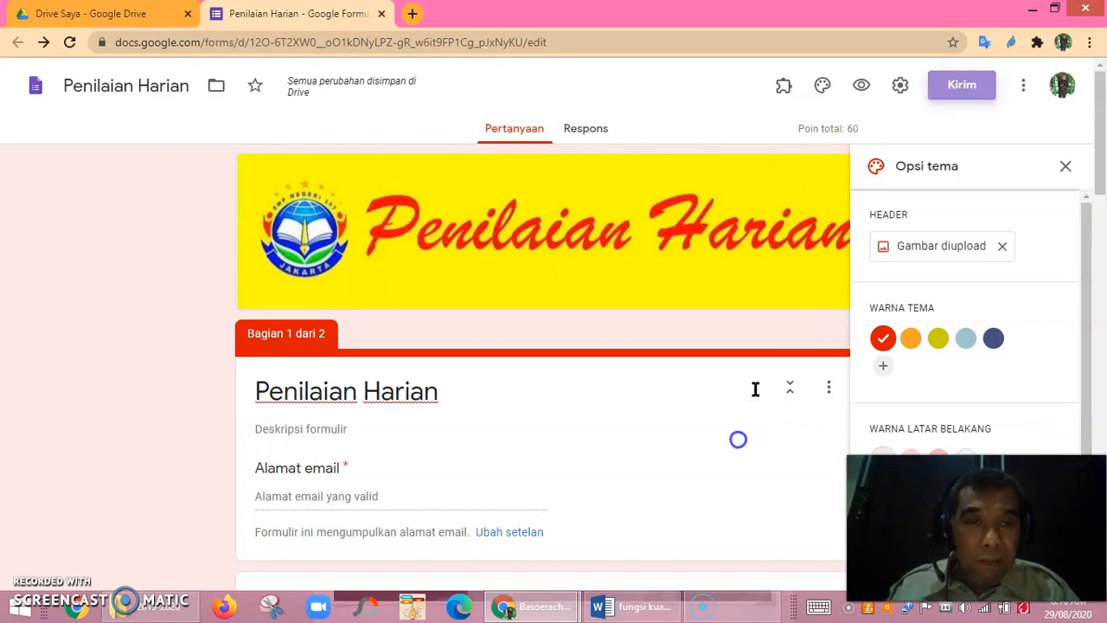
left_click(736, 433)
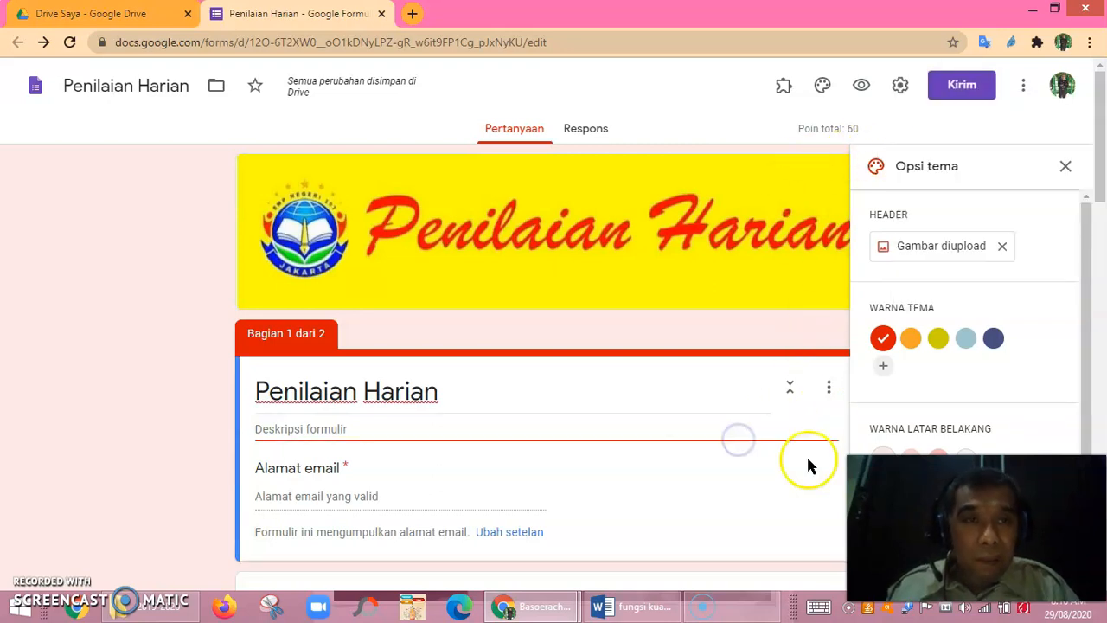
Open the Kirim dialog on its link-sharing option.
left_click(958, 88)
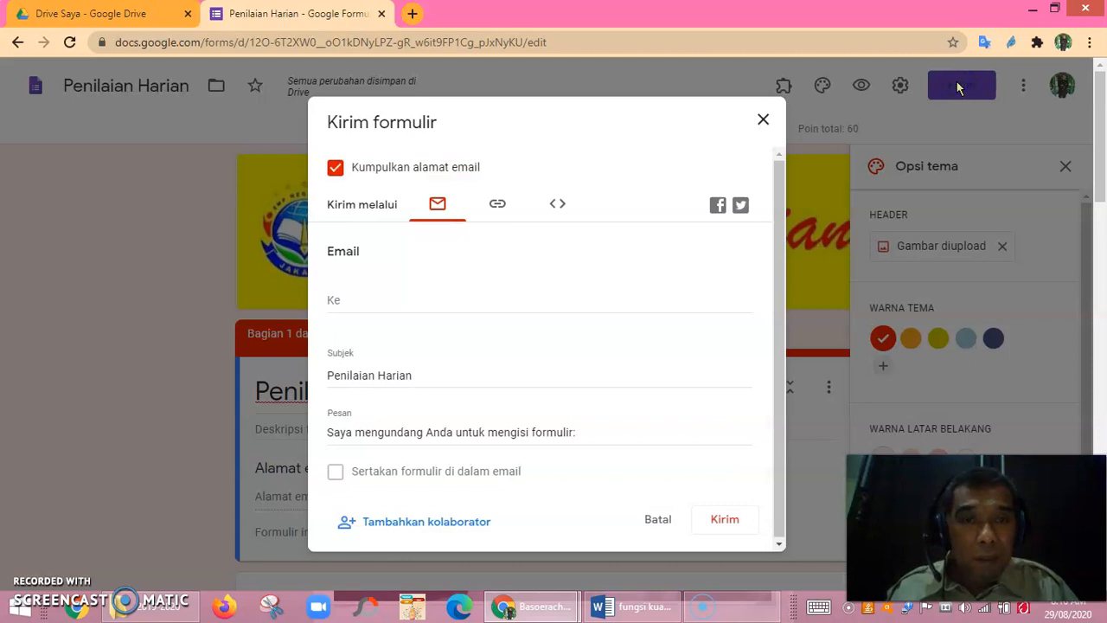
left_click(498, 208)
left_click(448, 212)
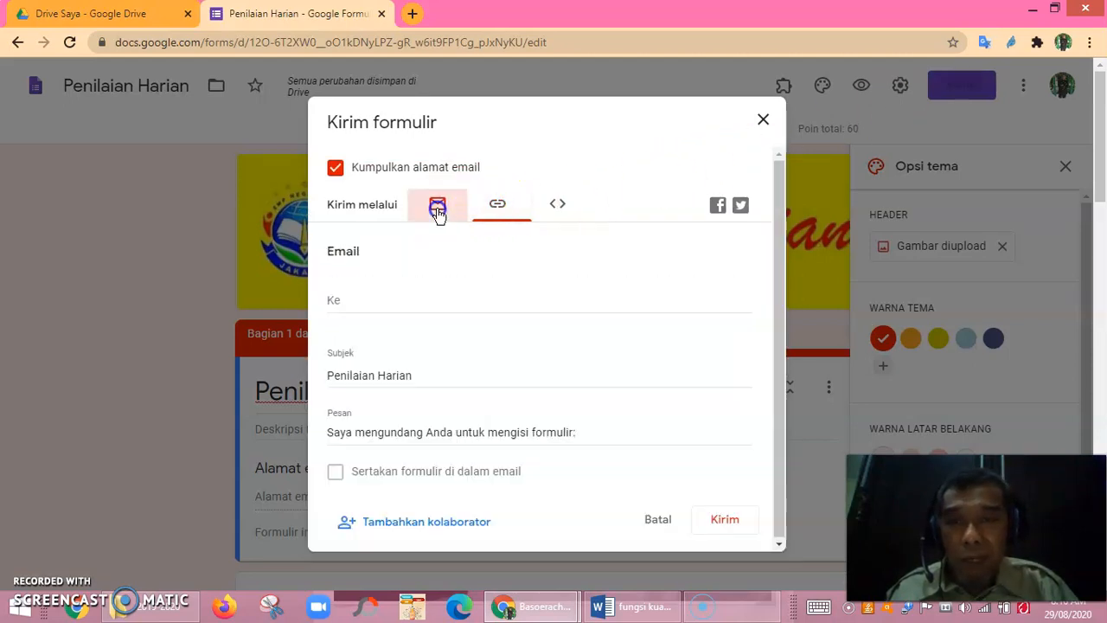
left_click(498, 207)
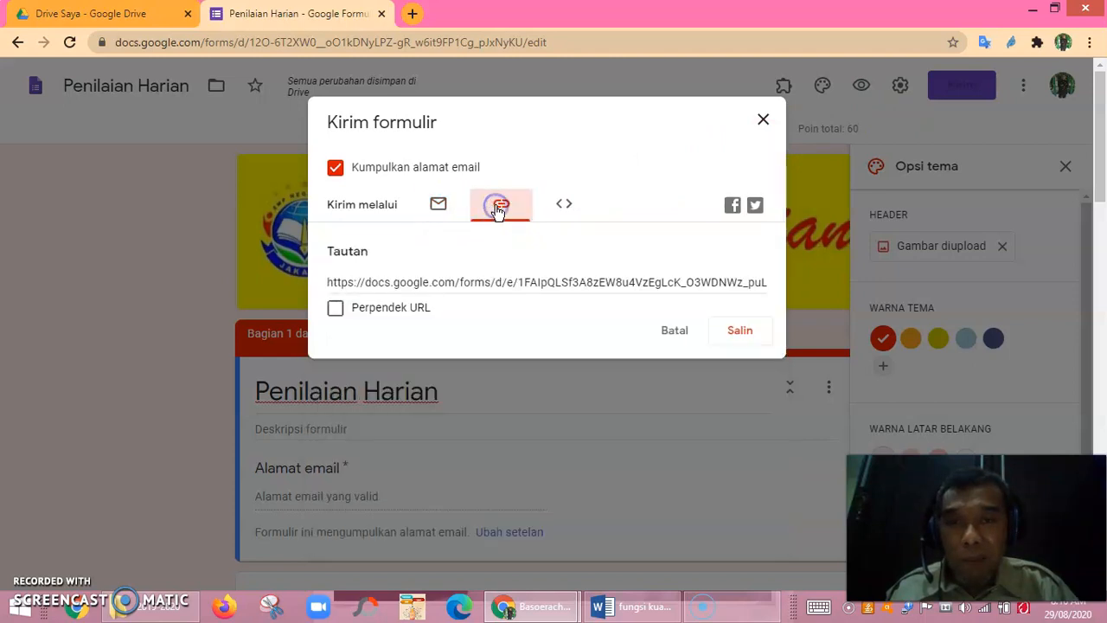
Tick Perpendek URL, copy the shortened forms.gle link, and close the dialog.
left_click(336, 311)
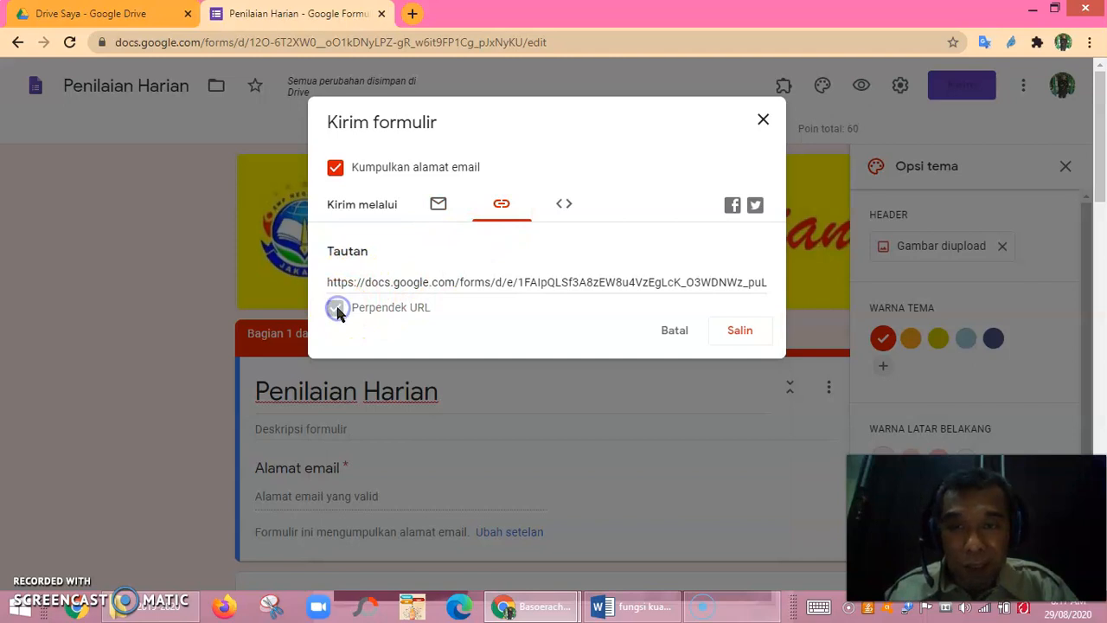
left_click(743, 339)
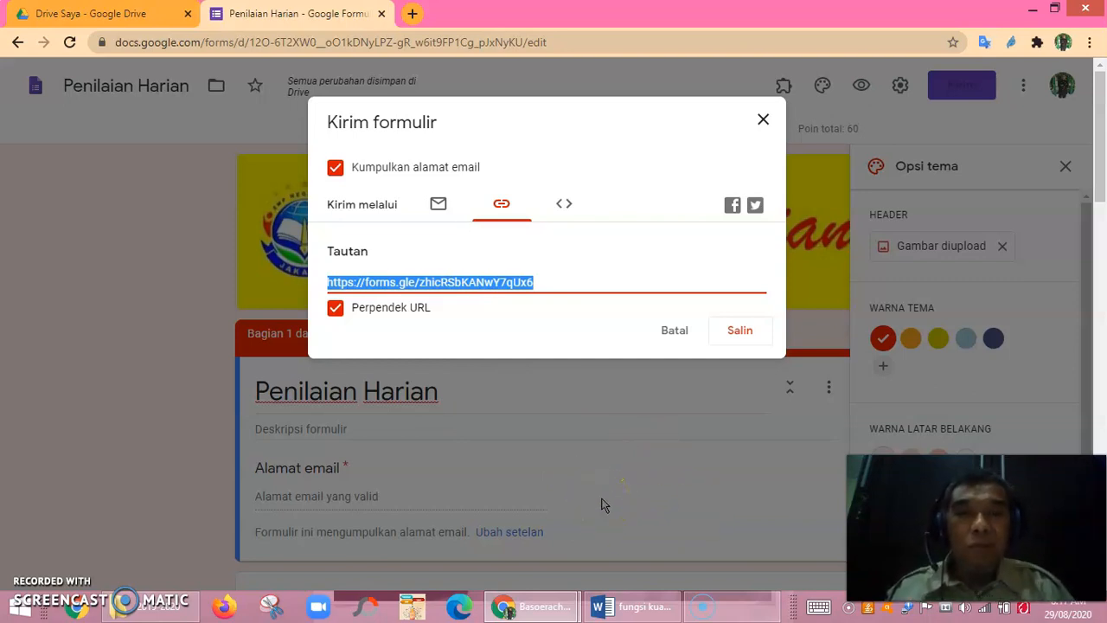
left_click(764, 120)
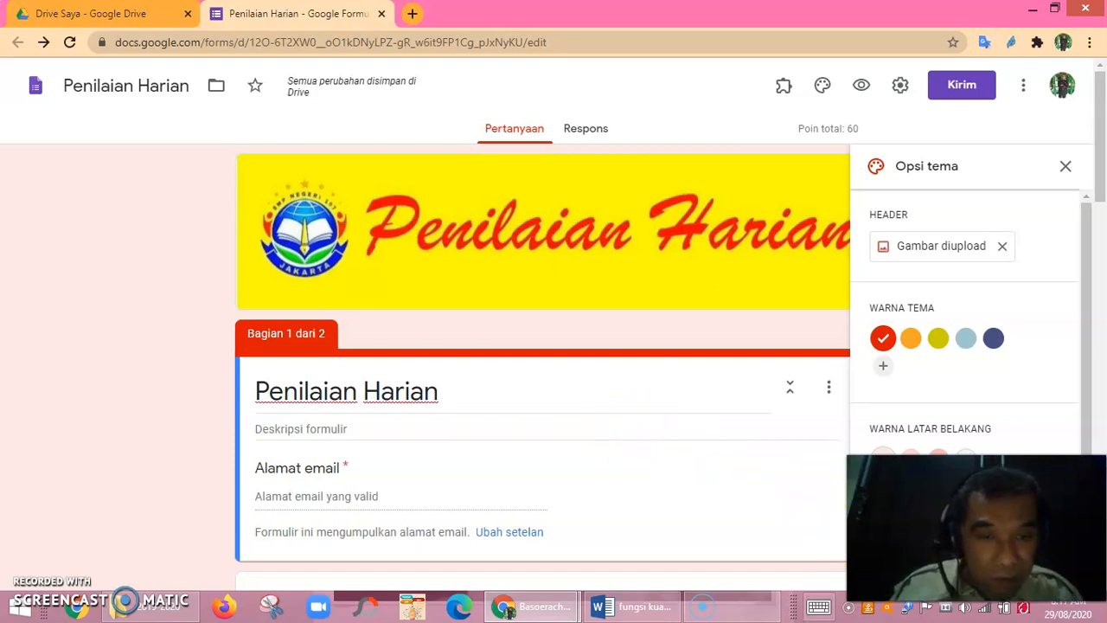
left_click(523, 611)
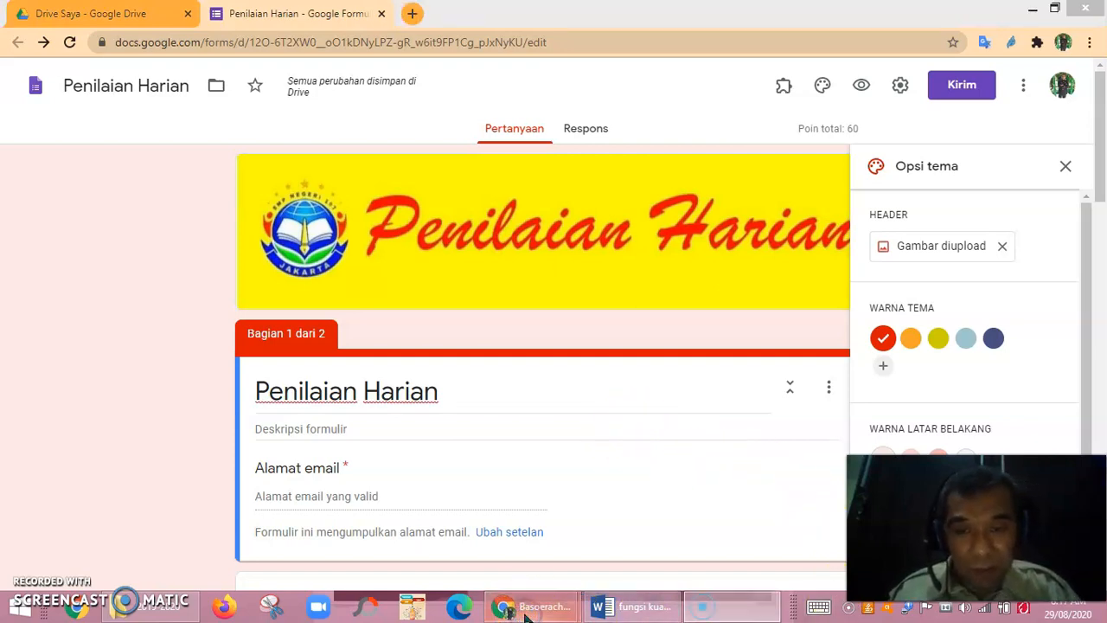